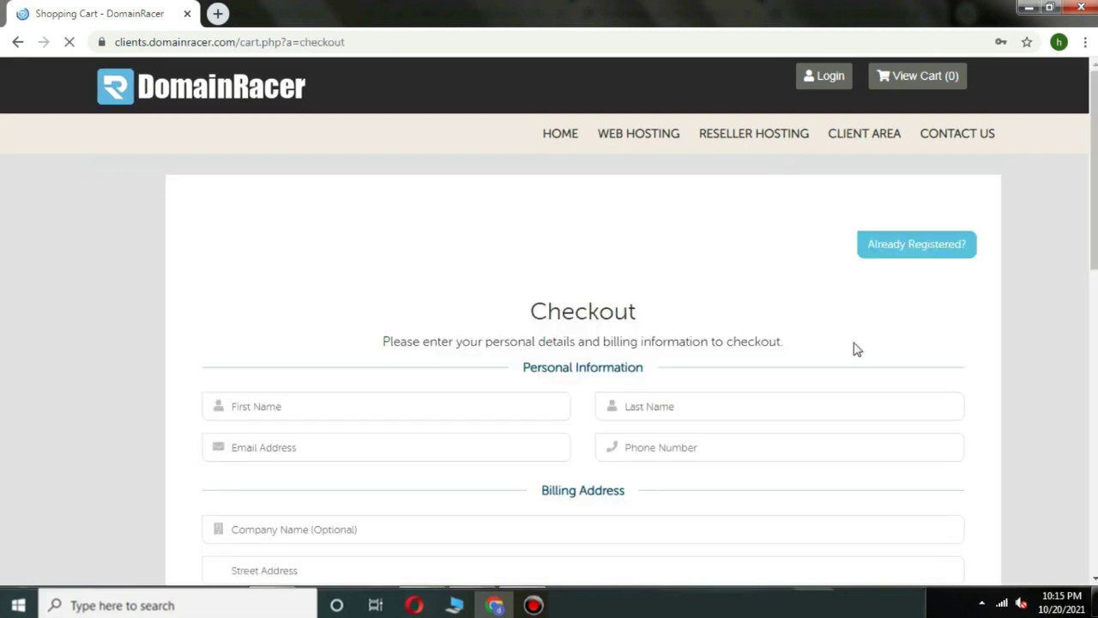
Step: Agree to the Terms of Service on the checkout form
{"action": "left_click_drag", "start_coordinate": [1093, 249], "coordinate": [1087, 521]}
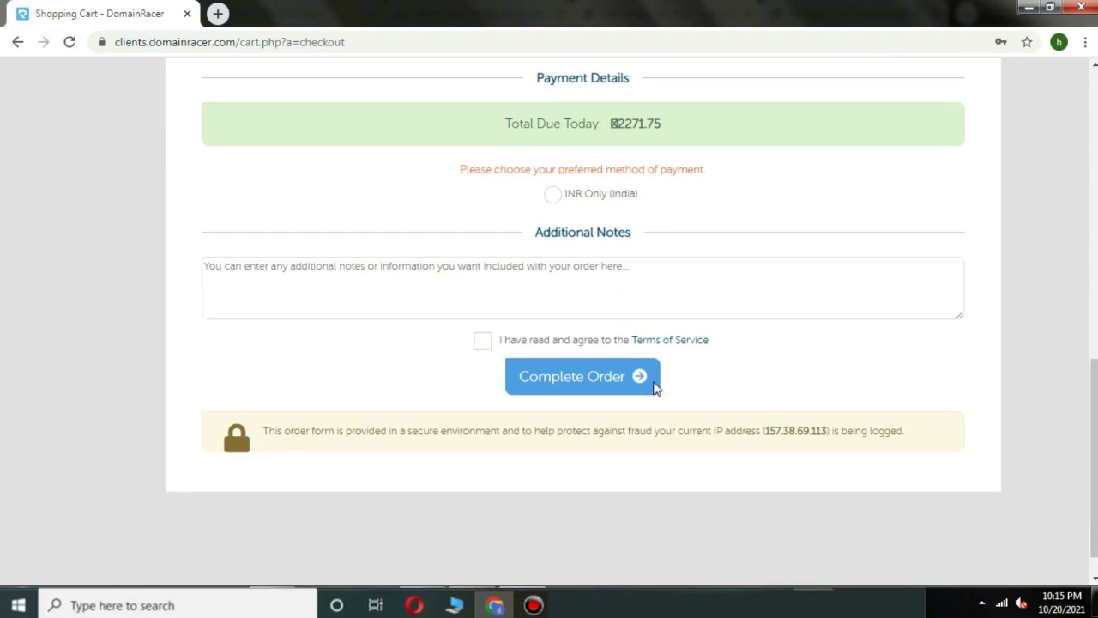
{"action": "left_click", "coordinate": [483, 343]}
{"action": "left_click_drag", "start_coordinate": [1094, 463], "coordinate": [1094, 163]}
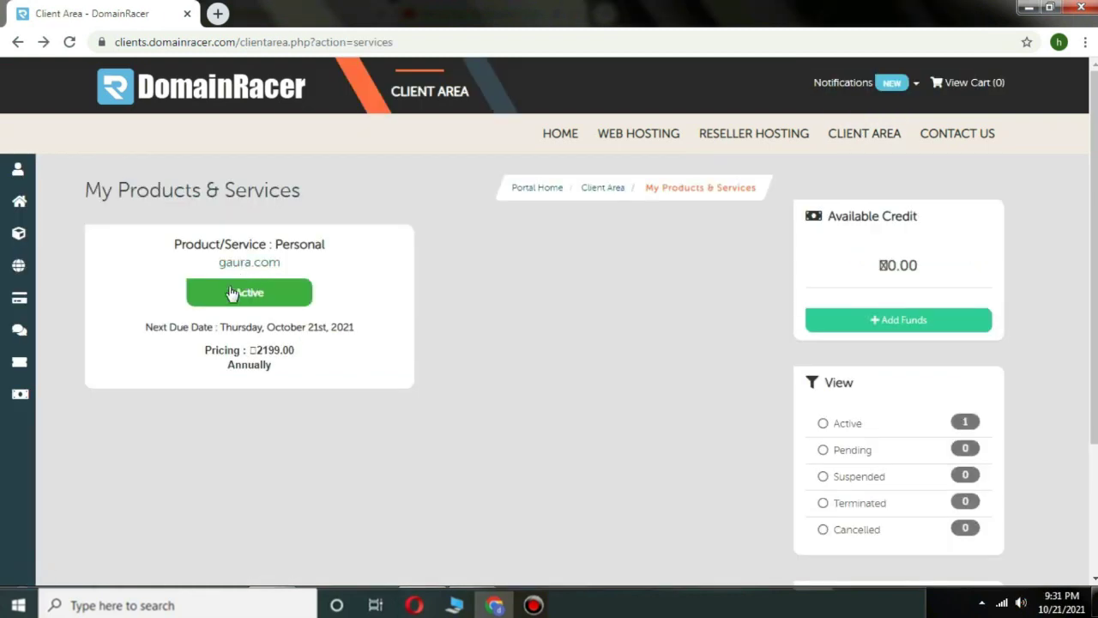
Step: Open the product details of the active gaura.com hosting service and examine its cPanel credentials and nameservers
{"action": "left_click", "coordinate": [231, 293]}
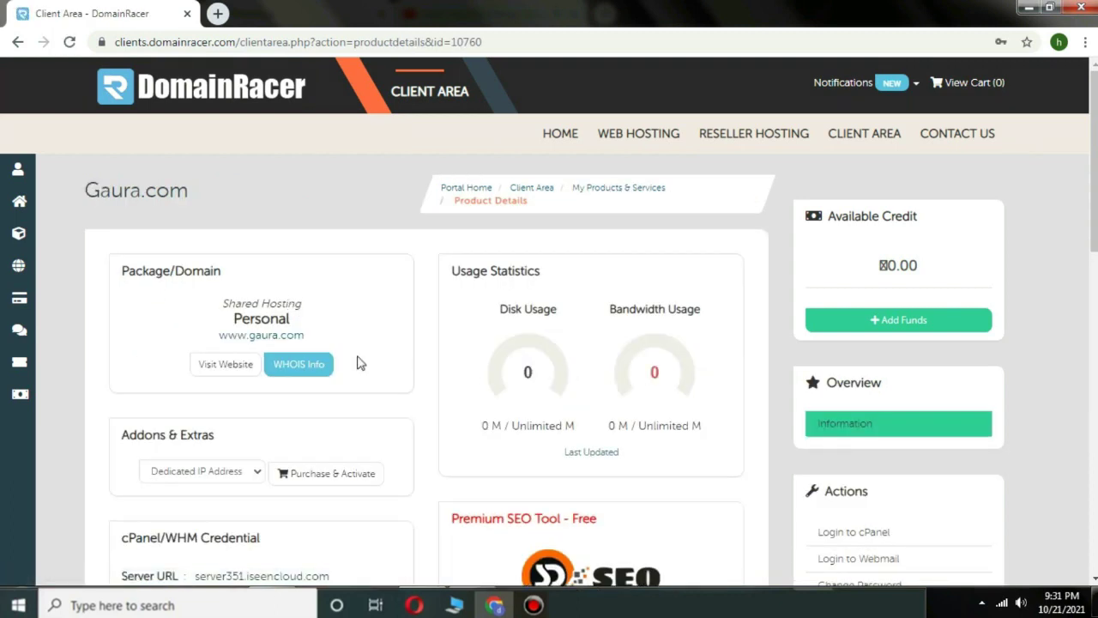
{"action": "left_click_drag", "start_coordinate": [1094, 251], "coordinate": [1095, 412]}
{"action": "scroll", "coordinate": [1094, 410], "scroll_direction": "down", "scroll_amount": 5}
{"action": "scroll", "coordinate": [1095, 410], "scroll_direction": "up", "scroll_amount": 5}
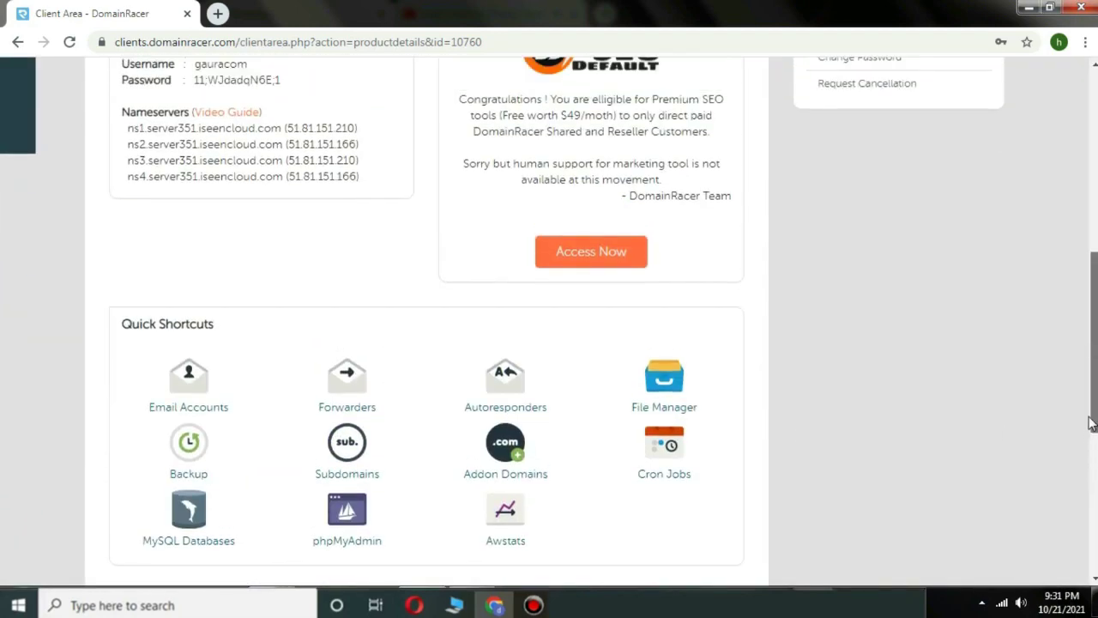
{"action": "scroll", "coordinate": [1089, 422], "scroll_direction": "down", "scroll_amount": 5}
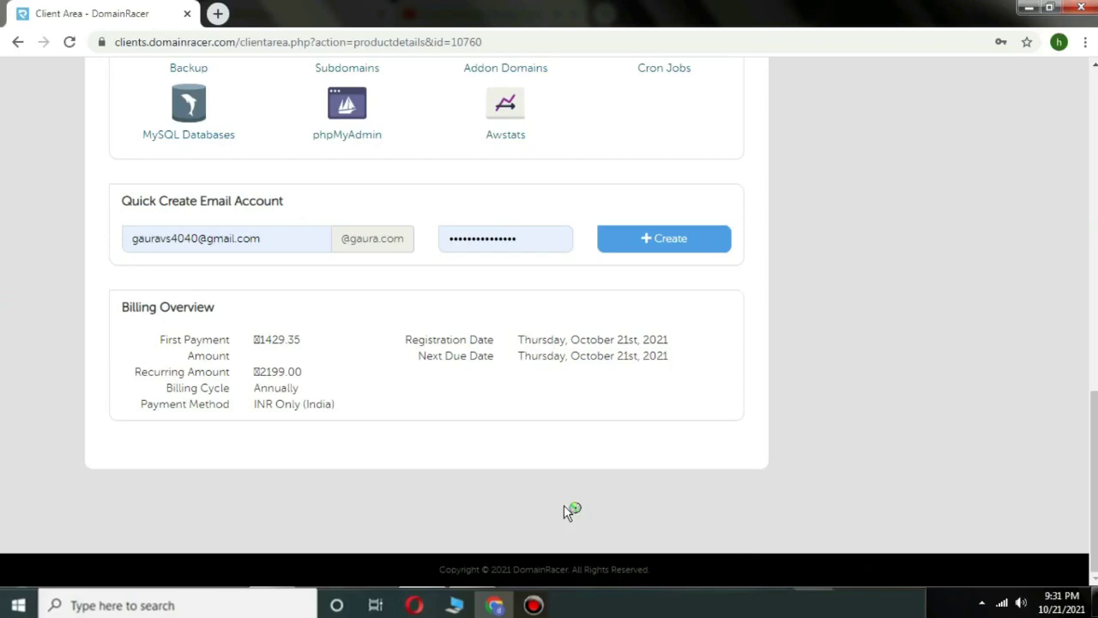
{"action": "scroll", "coordinate": [1089, 411], "scroll_direction": "up", "scroll_amount": 8}
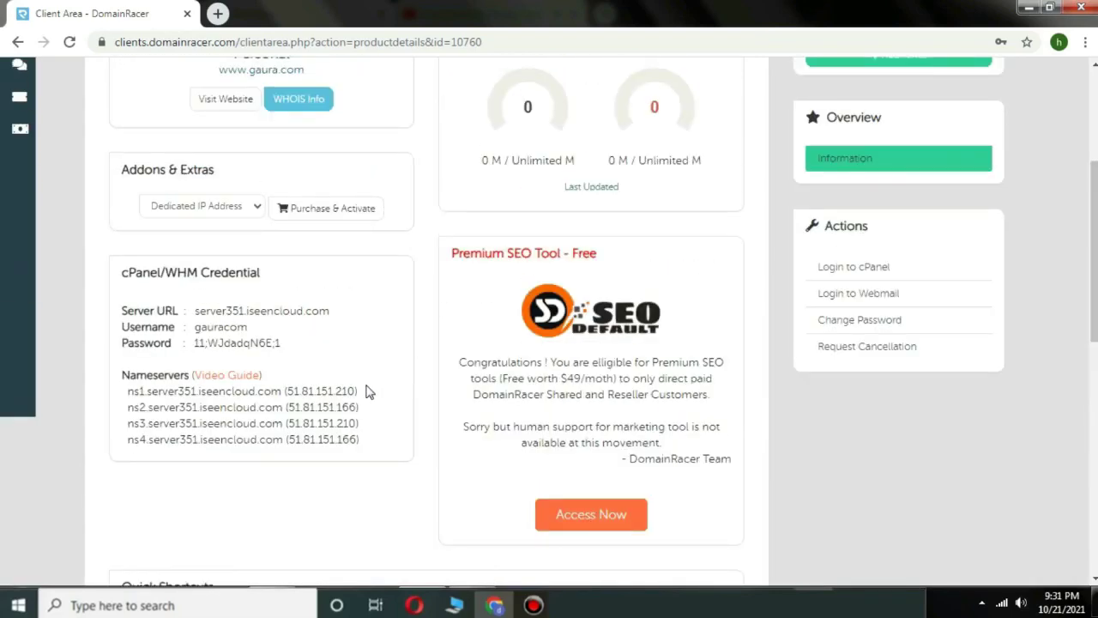
{"action": "left_click_drag", "start_coordinate": [365, 391], "coordinate": [257, 460]}
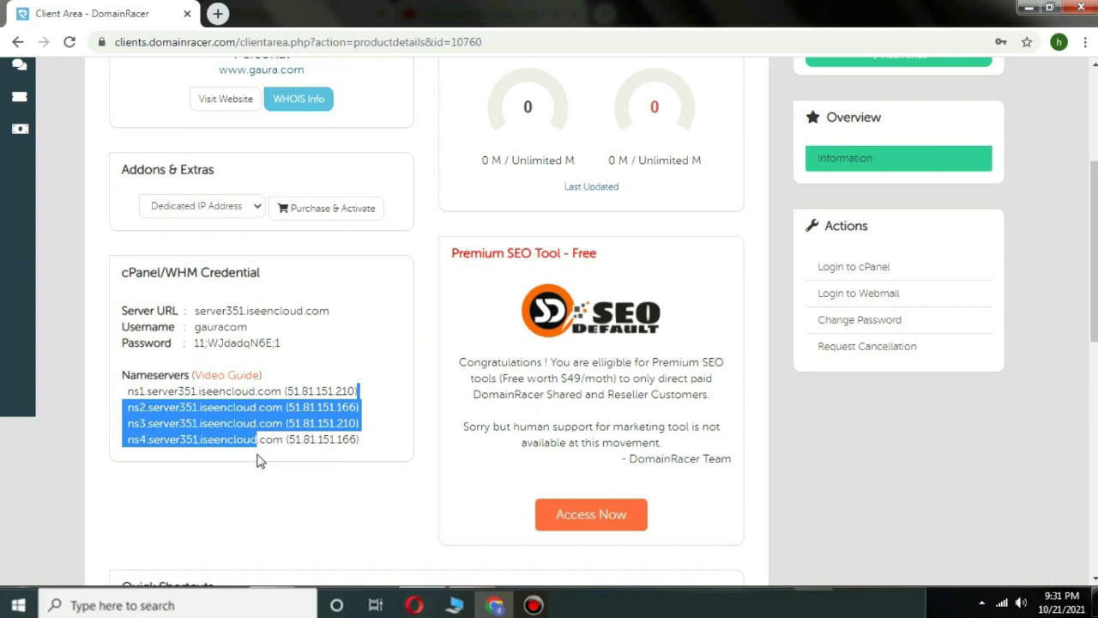
Step: Log in to the service's cPanel and open WordPress in the Softaculous Apps Installer
{"action": "left_click", "coordinate": [867, 267]}
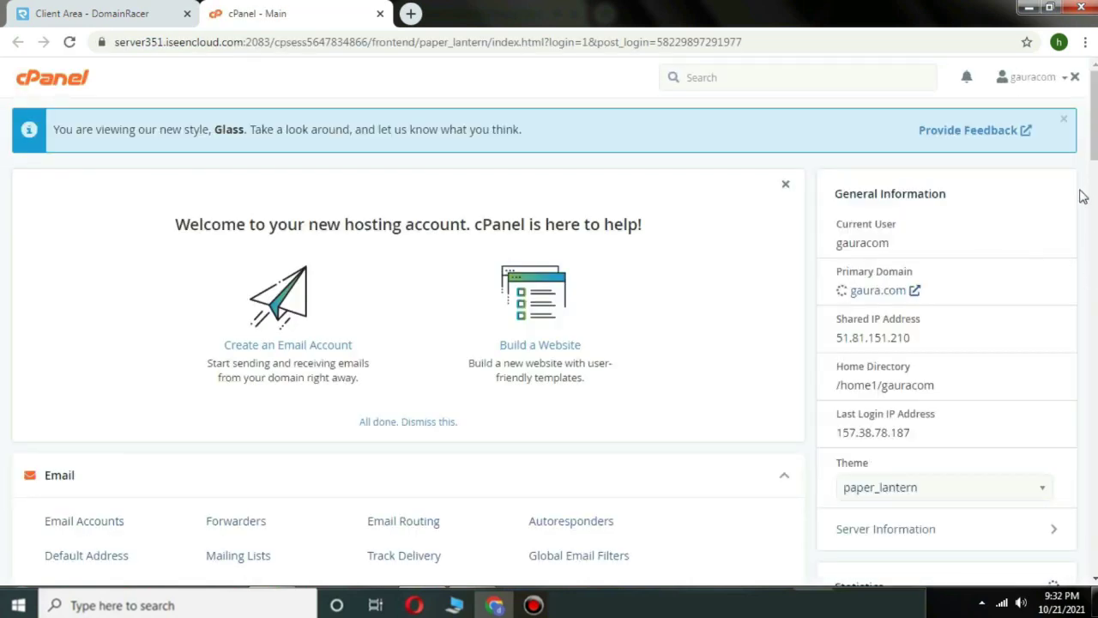
{"action": "scroll", "coordinate": [1081, 192], "scroll_direction": "down", "scroll_amount": 1}
{"action": "scroll", "coordinate": [549, 343], "scroll_direction": "down", "scroll_amount": 10}
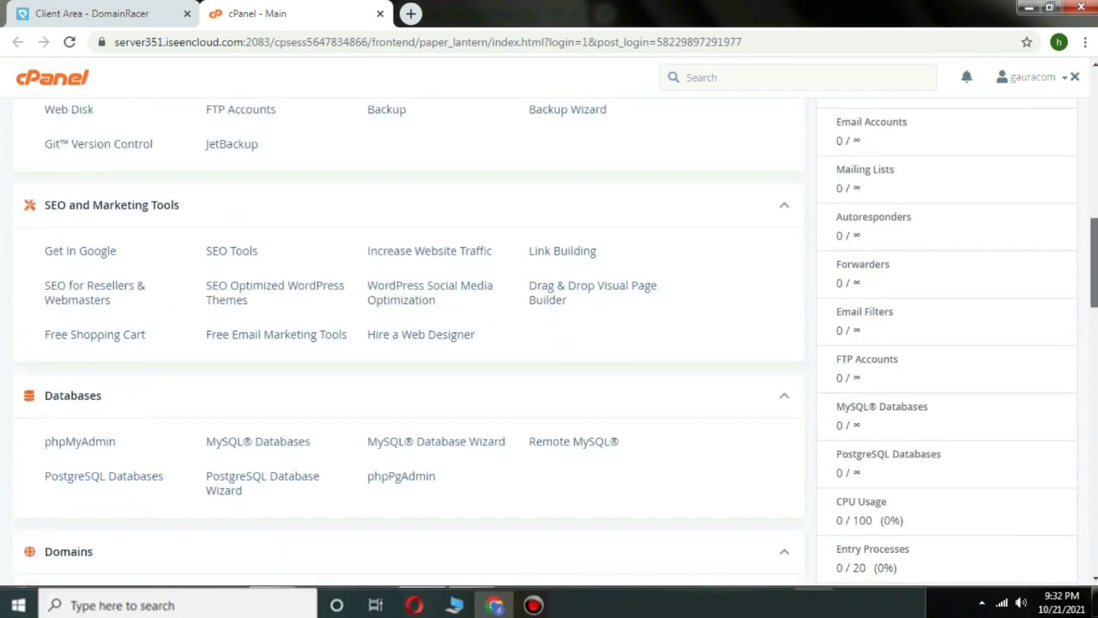
{"action": "scroll", "coordinate": [549, 344], "scroll_direction": "up", "scroll_amount": 10}
{"action": "scroll", "coordinate": [549, 343], "scroll_direction": "down", "scroll_amount": 10}
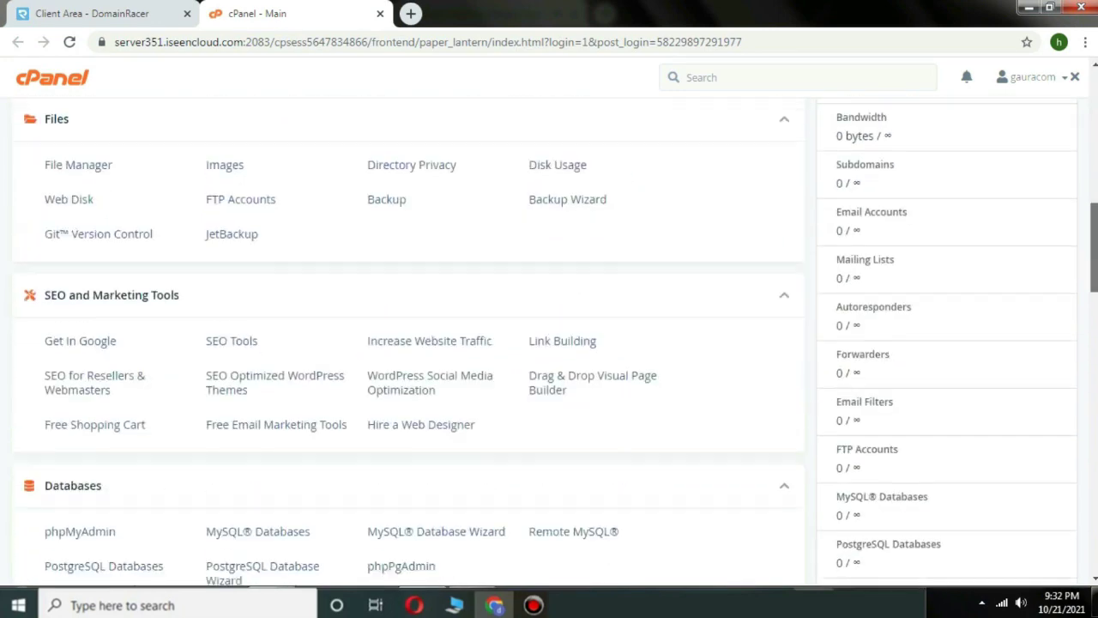
{"action": "scroll", "coordinate": [1092, 394], "scroll_direction": "down", "scroll_amount": 5}
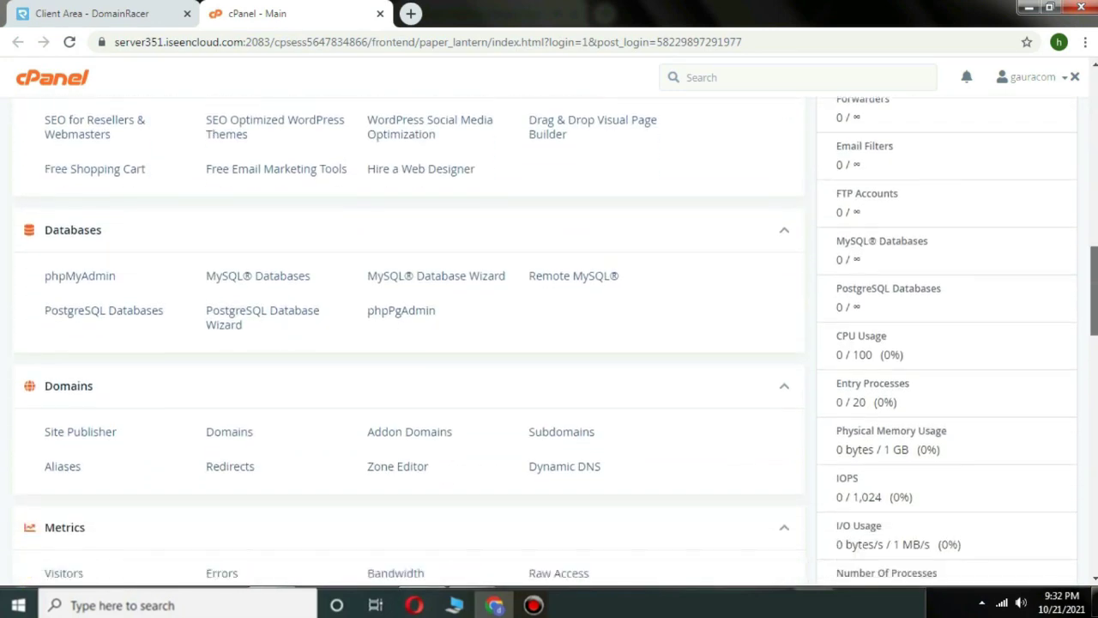
{"action": "scroll", "coordinate": [1091, 395], "scroll_direction": "down", "scroll_amount": 3}
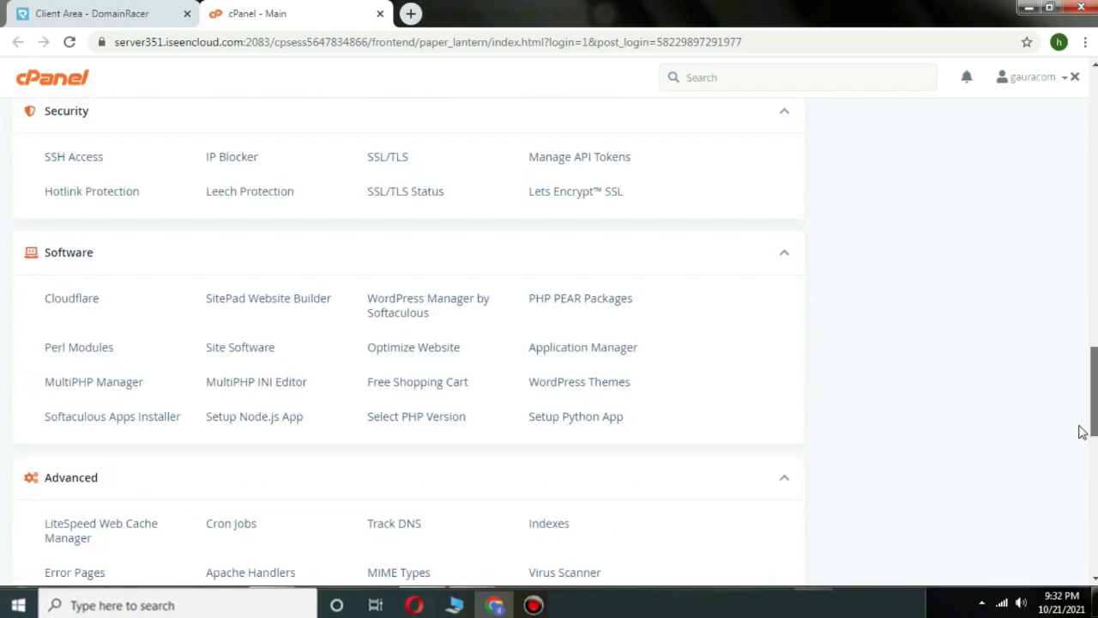
{"action": "scroll", "coordinate": [1083, 431], "scroll_direction": "down", "scroll_amount": 8}
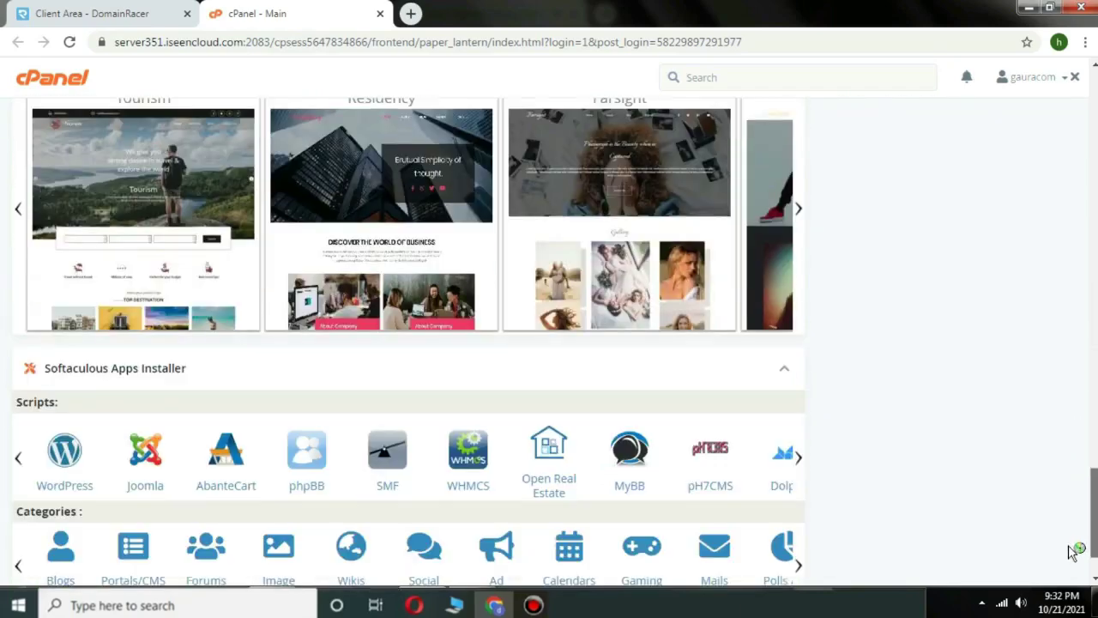
{"action": "scroll", "coordinate": [1078, 540], "scroll_direction": "up", "scroll_amount": 2}
{"action": "scroll", "coordinate": [1072, 558], "scroll_direction": "down", "scroll_amount": 3}
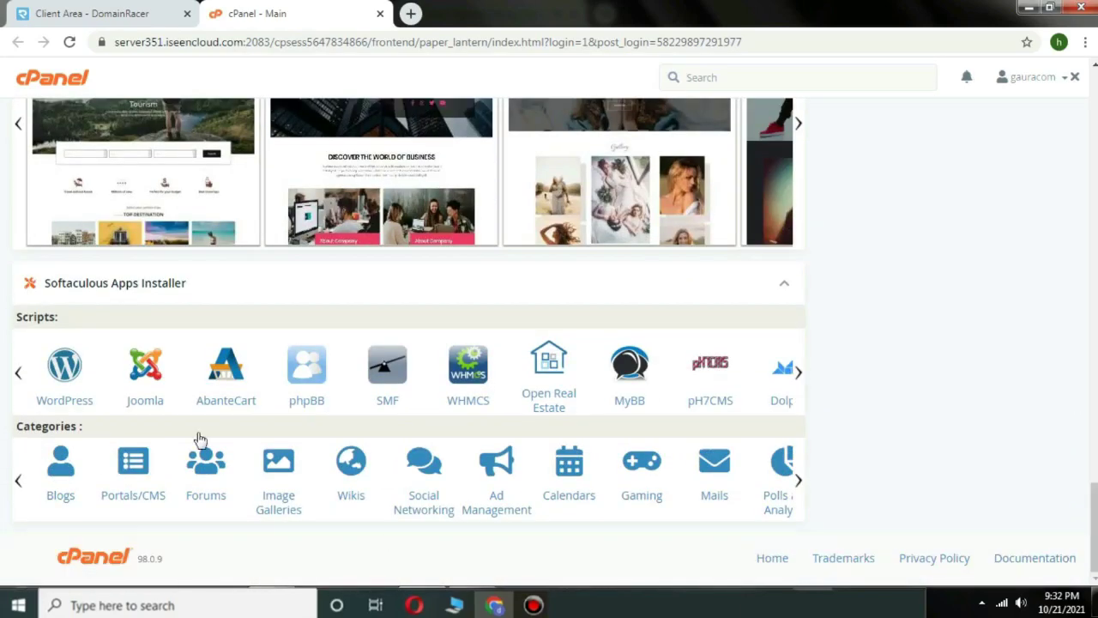
{"action": "left_click", "coordinate": [73, 378]}
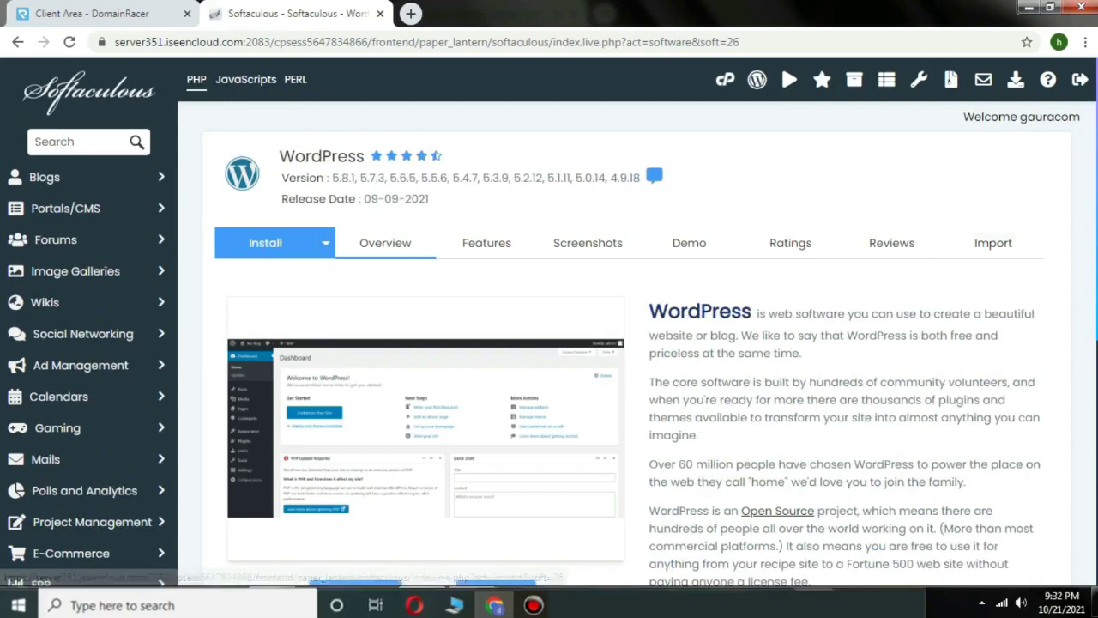
Step: Open the WordPress installation form and keep gaura.com as the installation domain
{"action": "scroll", "coordinate": [671, 426], "scroll_direction": "down", "scroll_amount": 3}
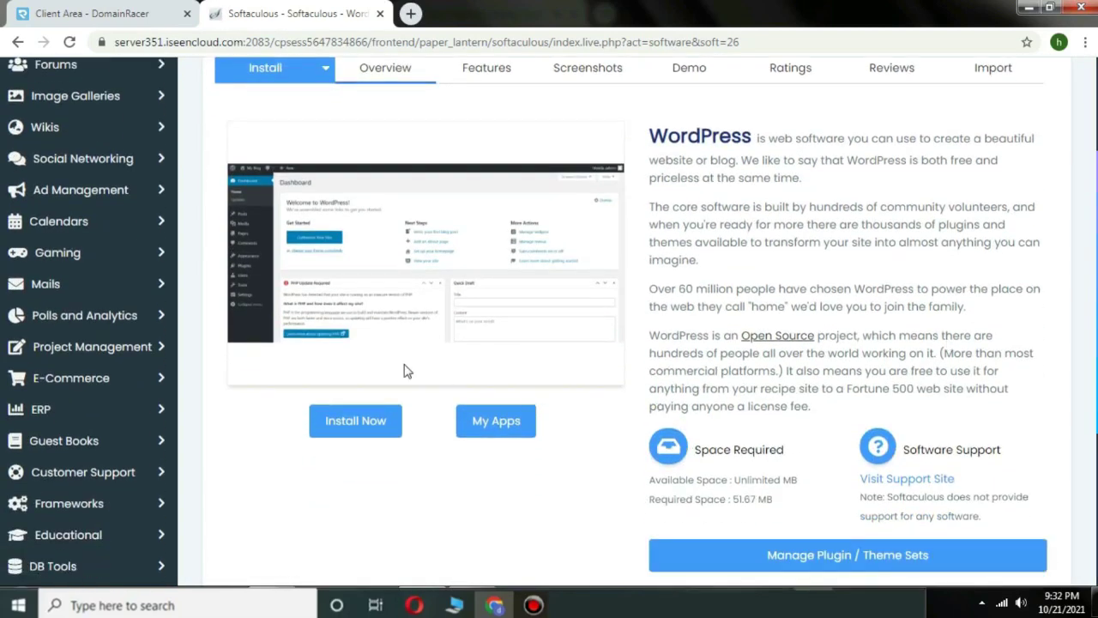
{"action": "left_click", "coordinate": [364, 420]}
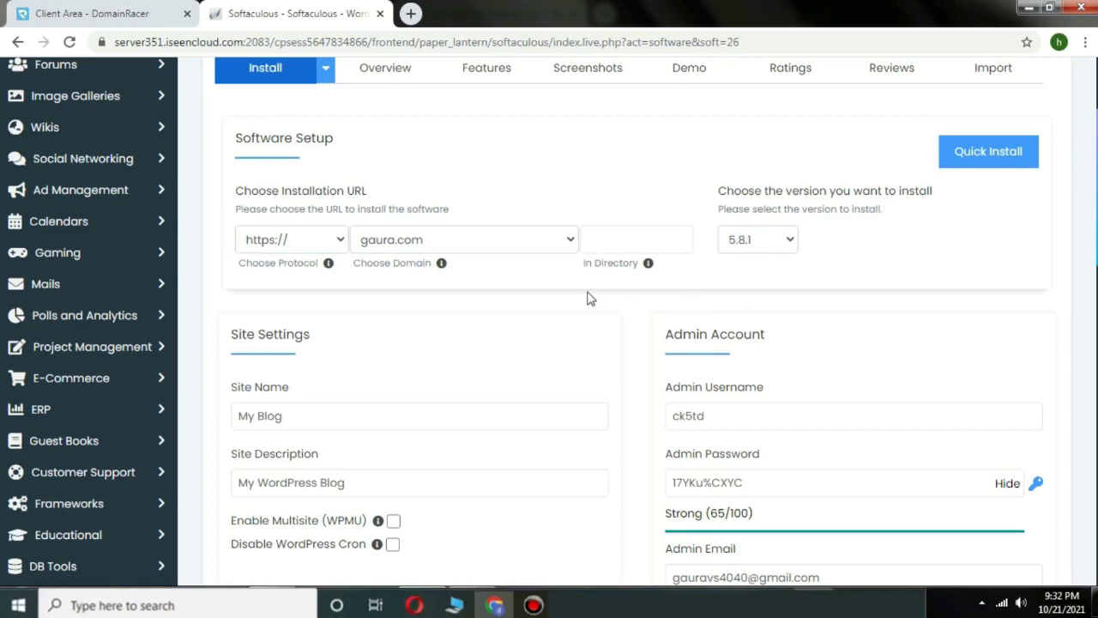
{"action": "left_click", "coordinate": [527, 243]}
{"action": "left_click", "coordinate": [527, 243]}
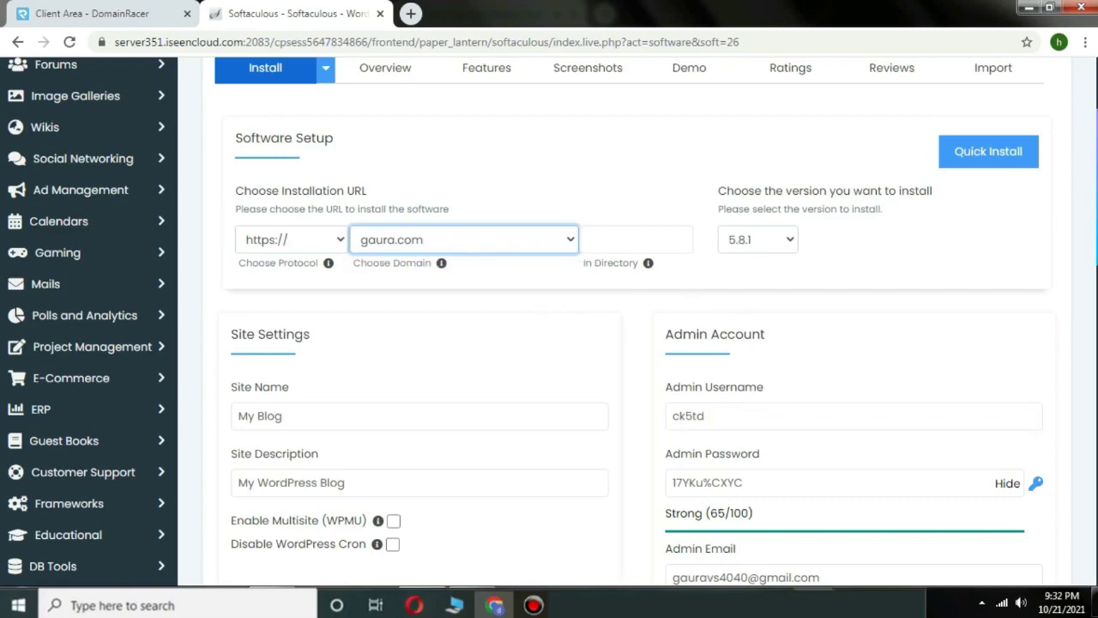
Step: Copy the admin email address into the Admin Username field of the WordPress setup
{"action": "scroll", "coordinate": [634, 326], "scroll_direction": "down", "scroll_amount": 2}
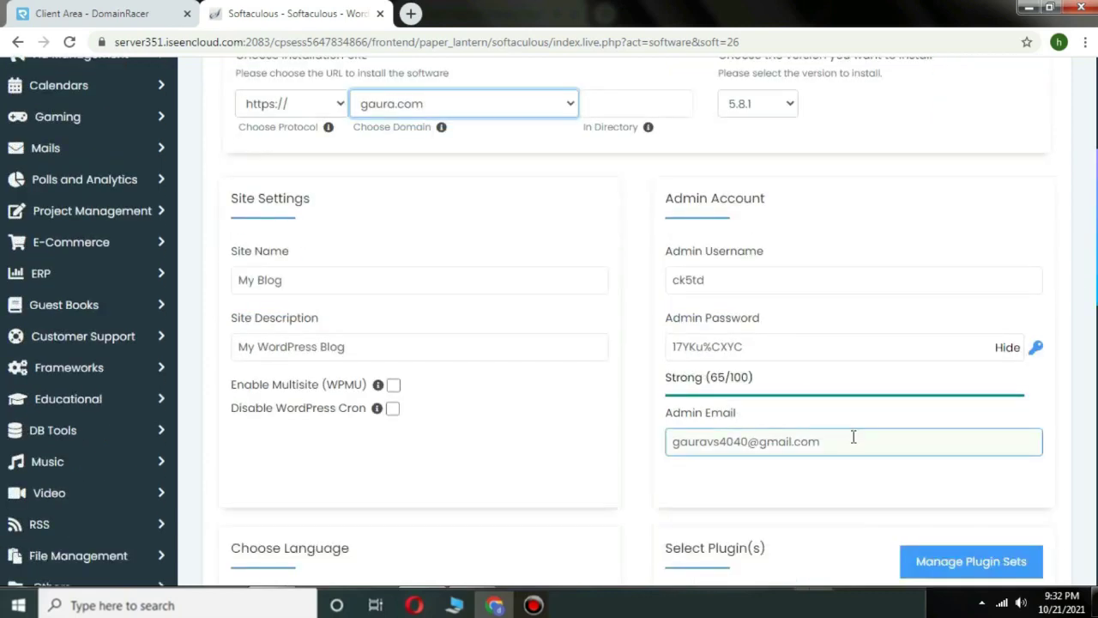
{"action": "left_click_drag", "start_coordinate": [853, 437], "coordinate": [620, 454]}
{"action": "key", "text": "ctrl+c"}
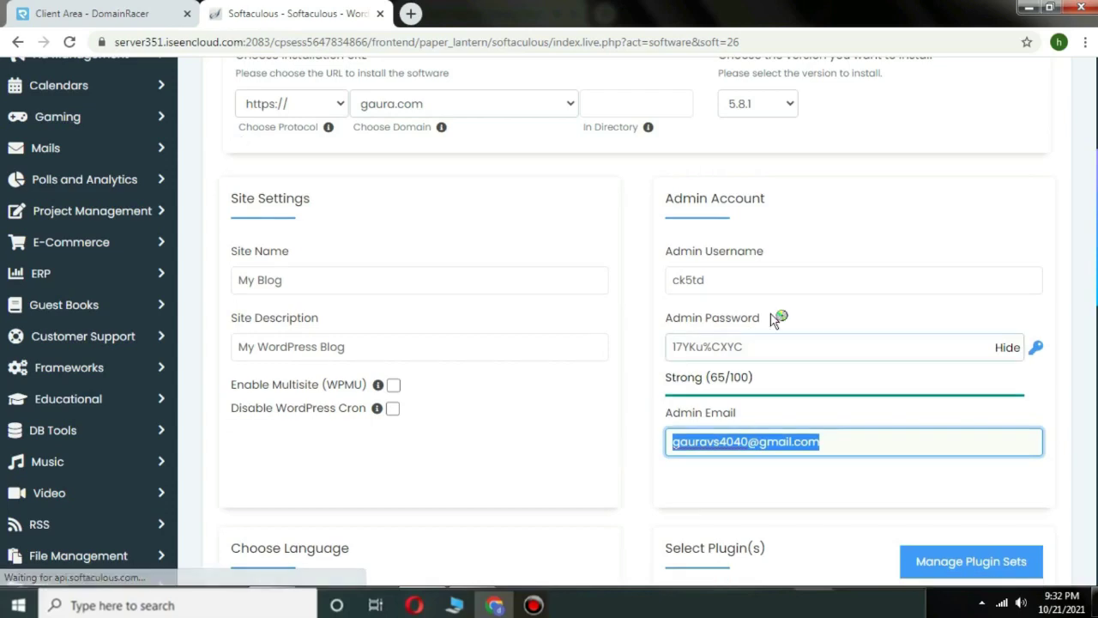
{"action": "double_click", "coordinate": [765, 278]}
{"action": "key", "text": "ctrl+v"}
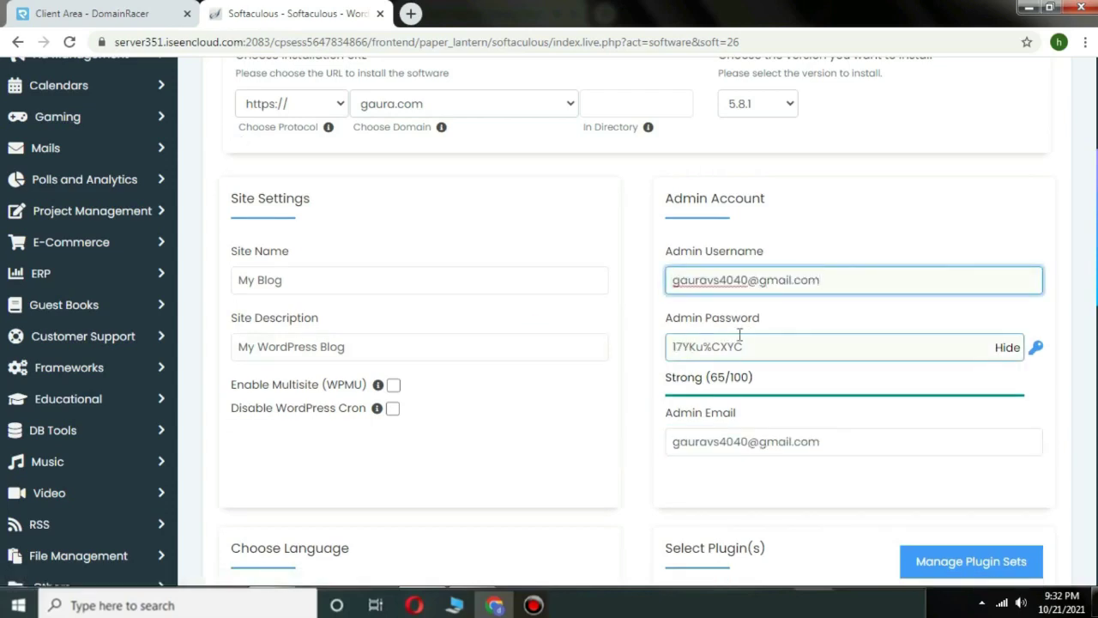
Step: Hide the generated admin password and replace it with a custom Admin Password
{"action": "left_click", "coordinate": [1008, 347]}
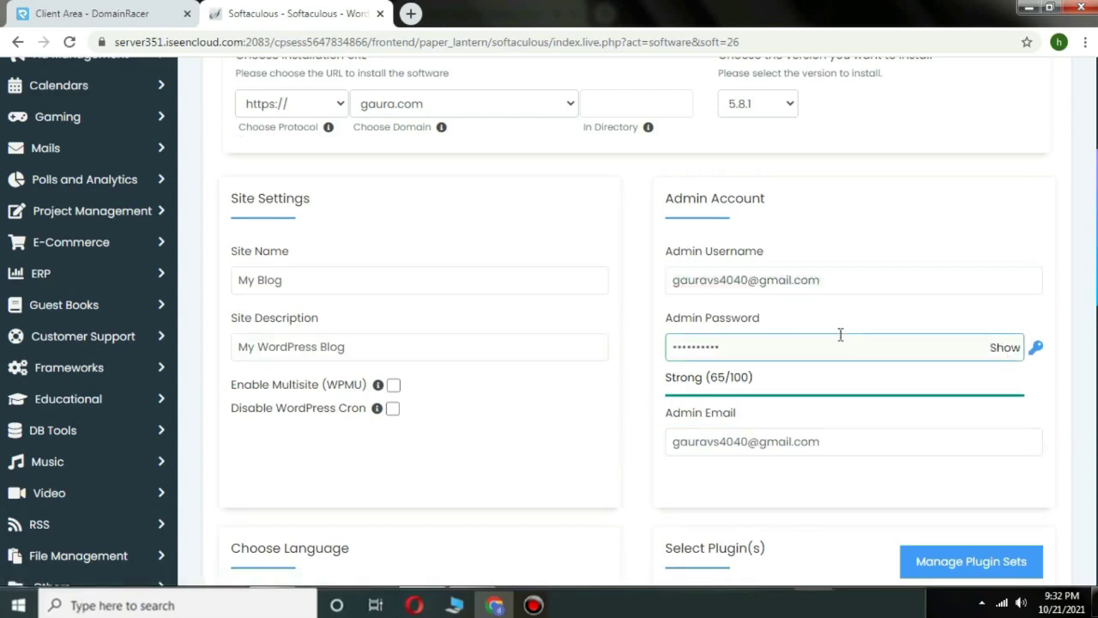
{"action": "left_click_drag", "start_coordinate": [841, 334], "coordinate": [501, 427]}
{"action": "type", "text": "•••"}
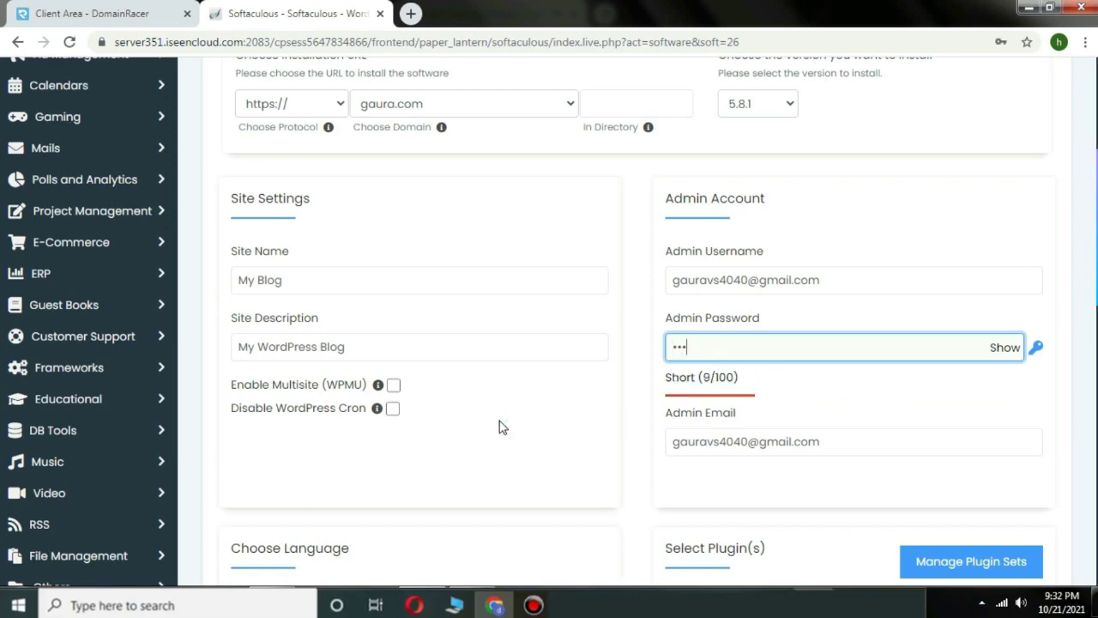
{"action": "type", "text": "••••"}
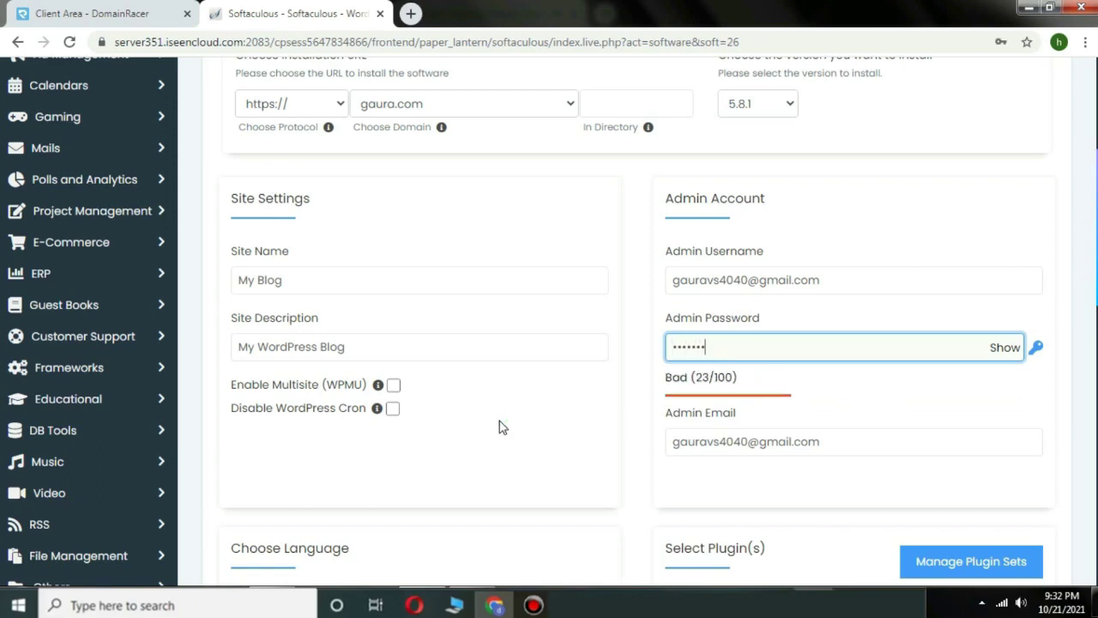
{"action": "type", "text": "•••"}
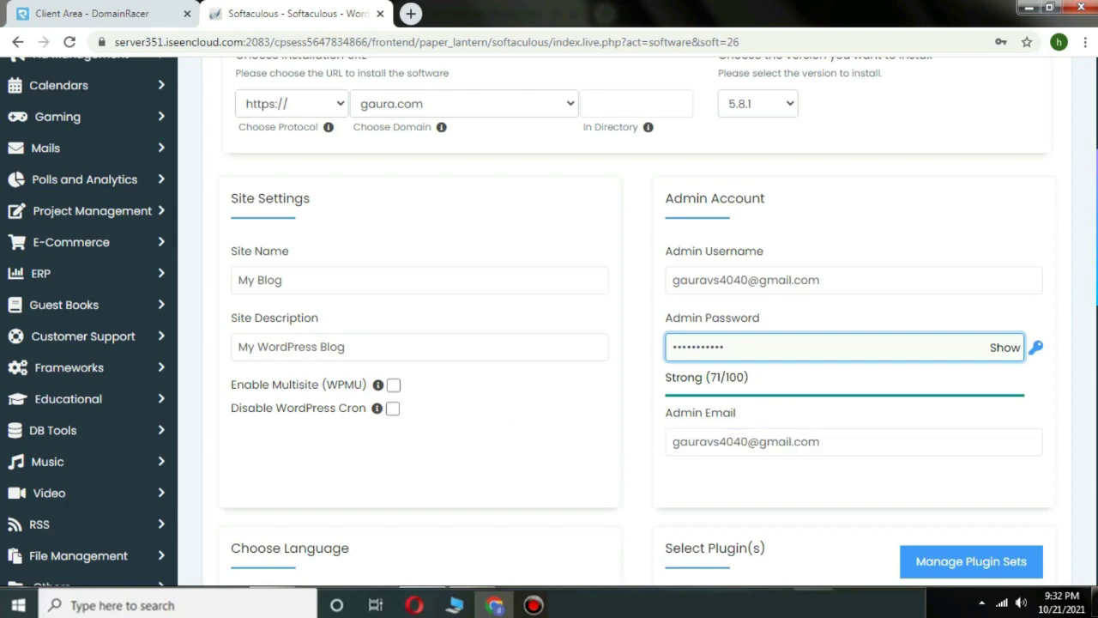
Step: Start the WordPress installation and save the admin login in the browser
{"action": "left_click", "coordinate": [1089, 341]}
{"action": "left_click", "coordinate": [1091, 515]}
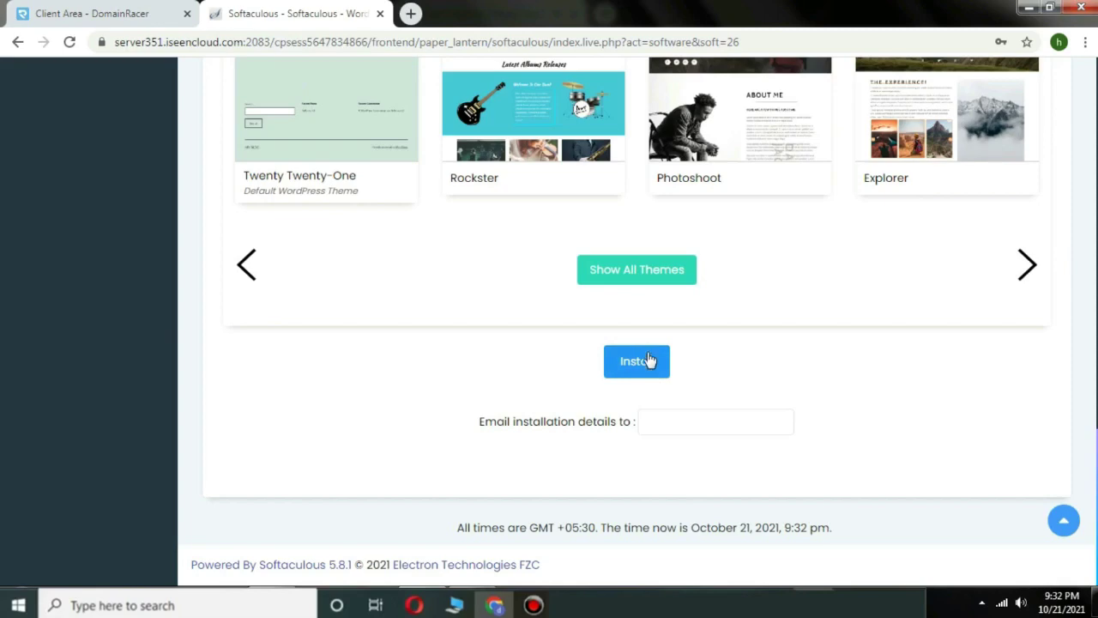
{"action": "left_click", "coordinate": [648, 360]}
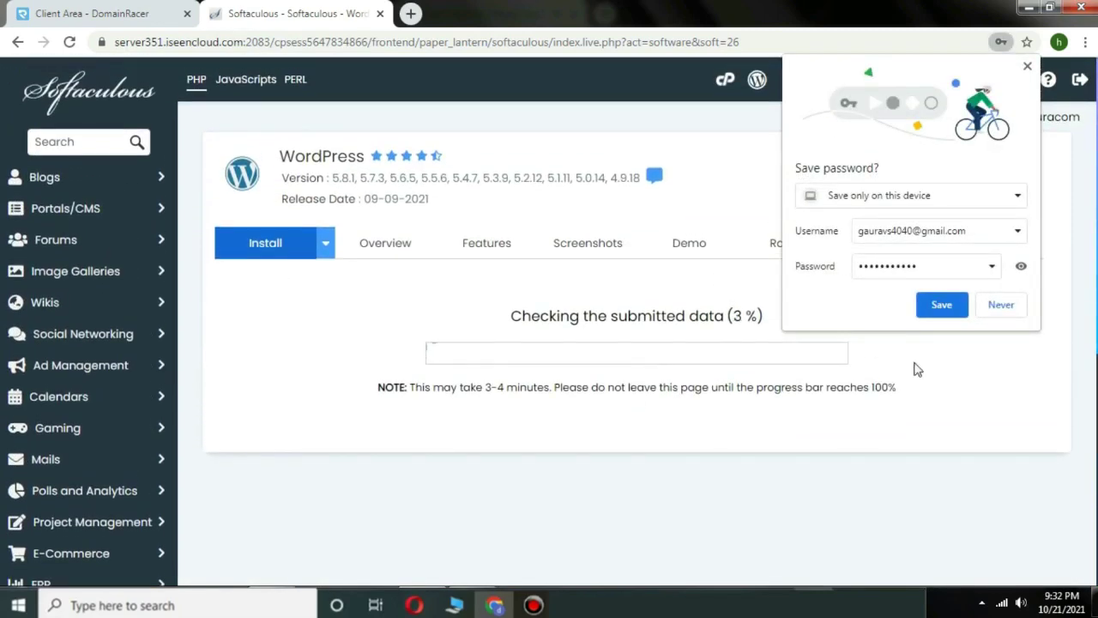
{"action": "left_click", "coordinate": [941, 307]}
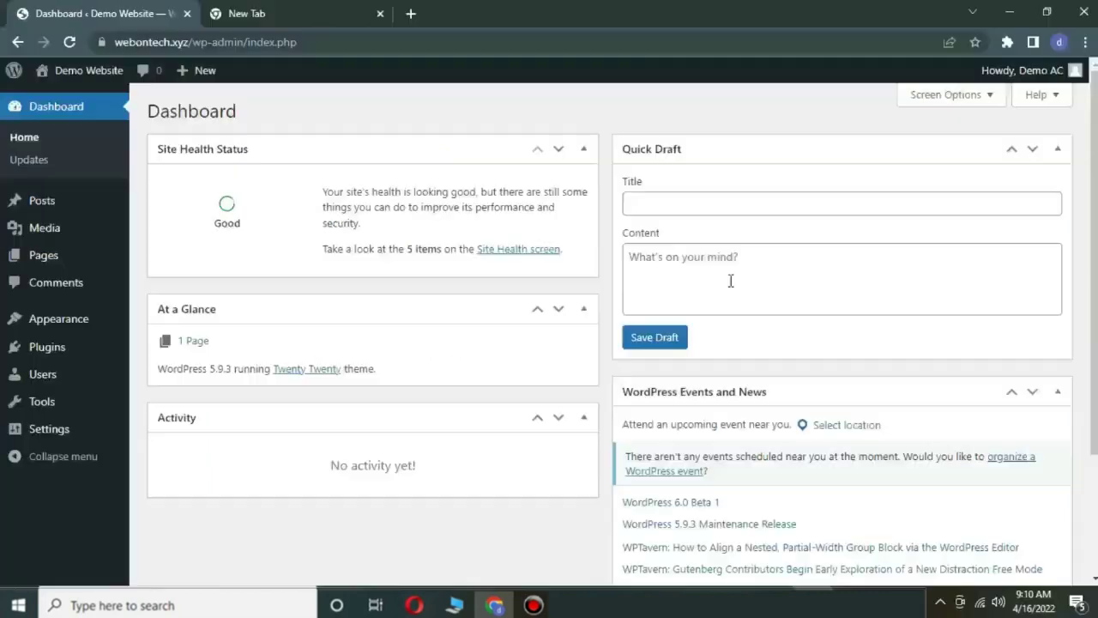
Step: Look over the WordPress dashboard and open the list of all posts
{"action": "scroll", "coordinate": [728, 280], "scroll_direction": "down", "scroll_amount": 3}
{"action": "scroll", "coordinate": [730, 281], "scroll_direction": "up", "scroll_amount": 3}
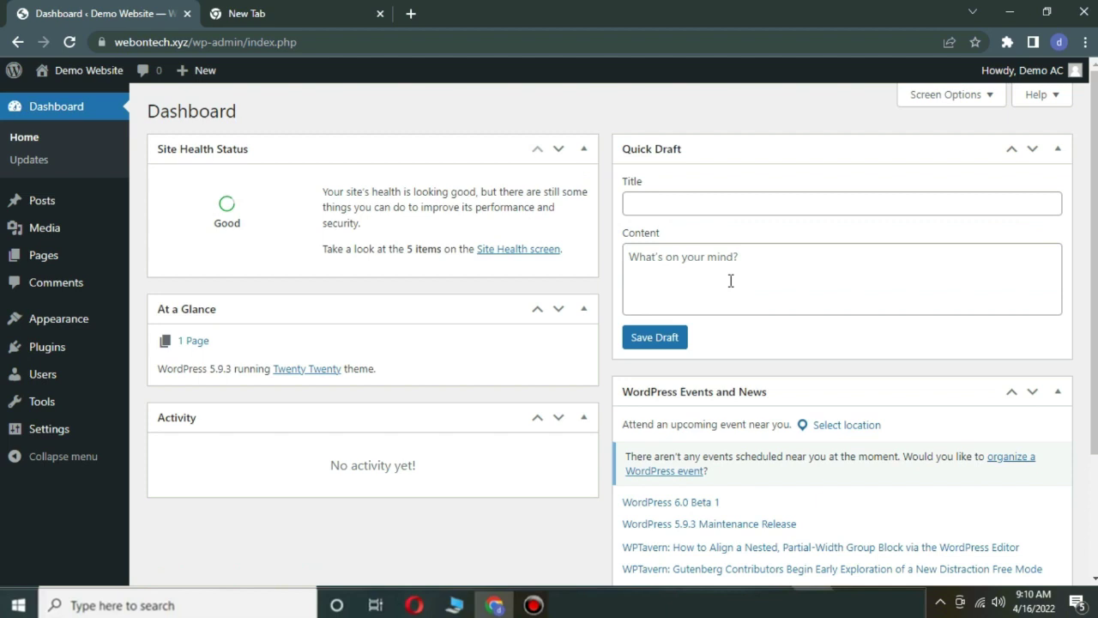
{"action": "mouse_move", "coordinate": [76, 194]}
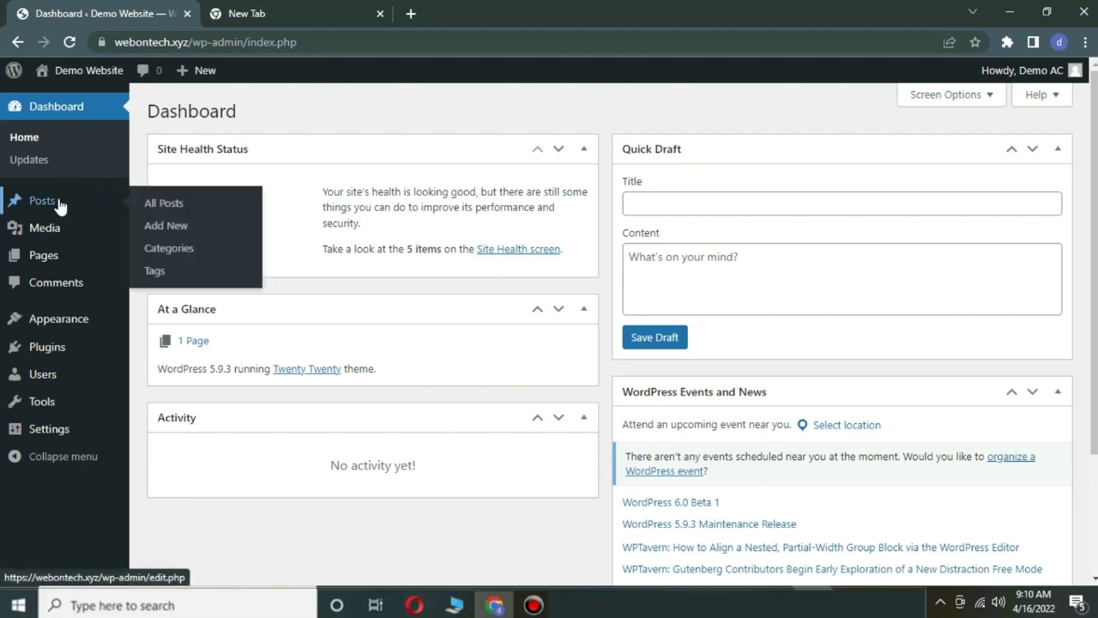
{"action": "left_click", "coordinate": [215, 207]}
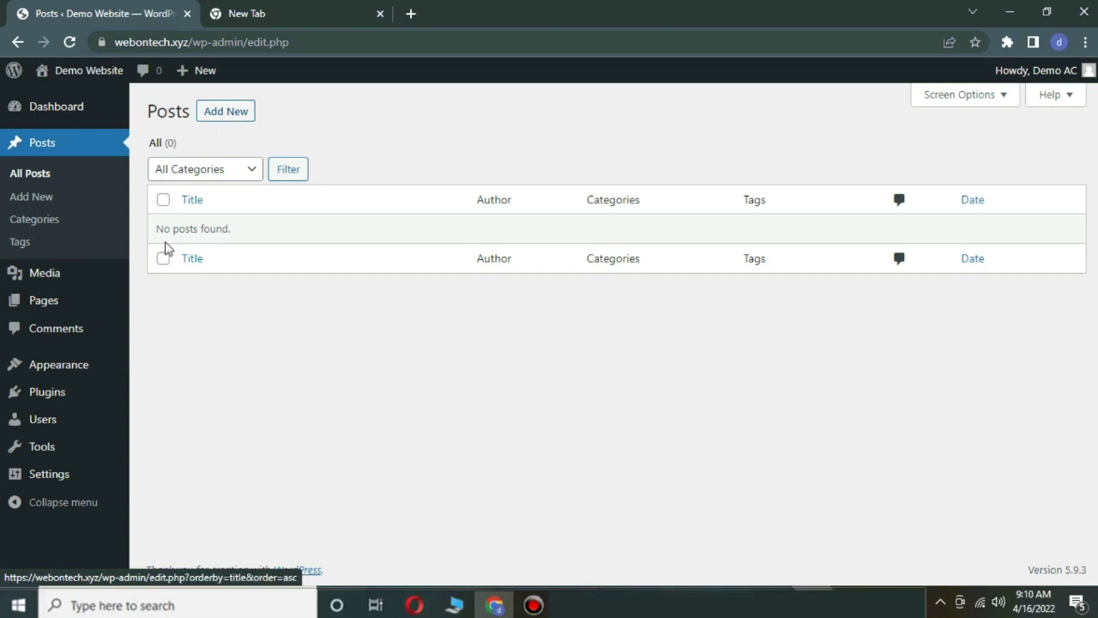
Step: Open the media library and look through its images down to the end
{"action": "left_click", "coordinate": [90, 286]}
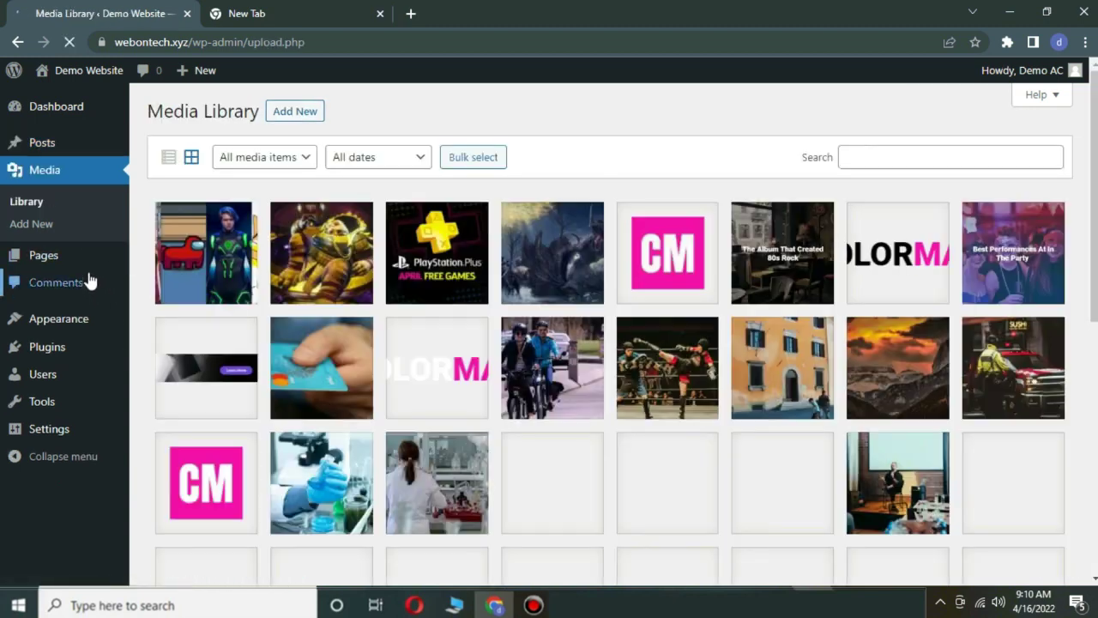
{"action": "scroll", "coordinate": [410, 357], "scroll_direction": "down", "scroll_amount": 5}
{"action": "scroll", "coordinate": [410, 357], "scroll_direction": "down", "scroll_amount": 1}
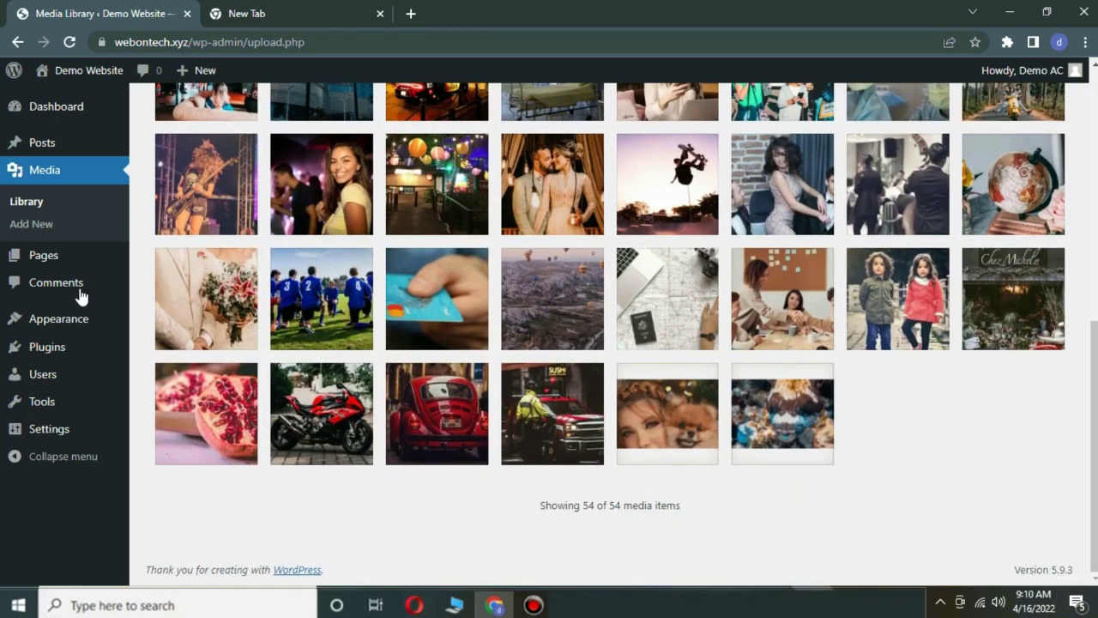
Step: View the list of all pages and the installed themes of the site
{"action": "left_click", "coordinate": [63, 263]}
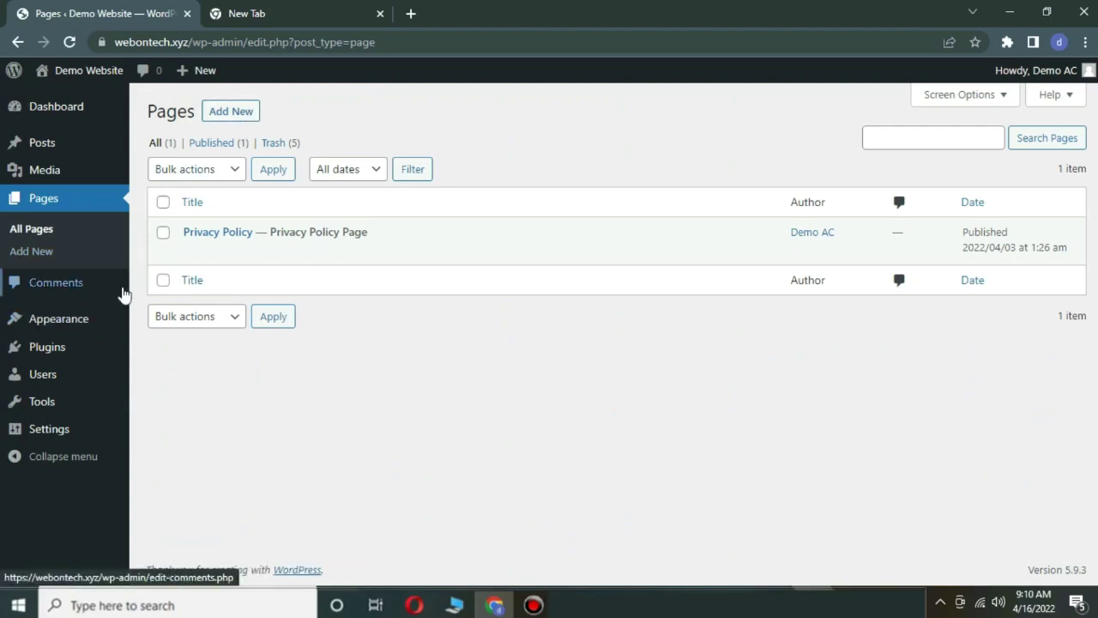
{"action": "mouse_move", "coordinate": [101, 319]}
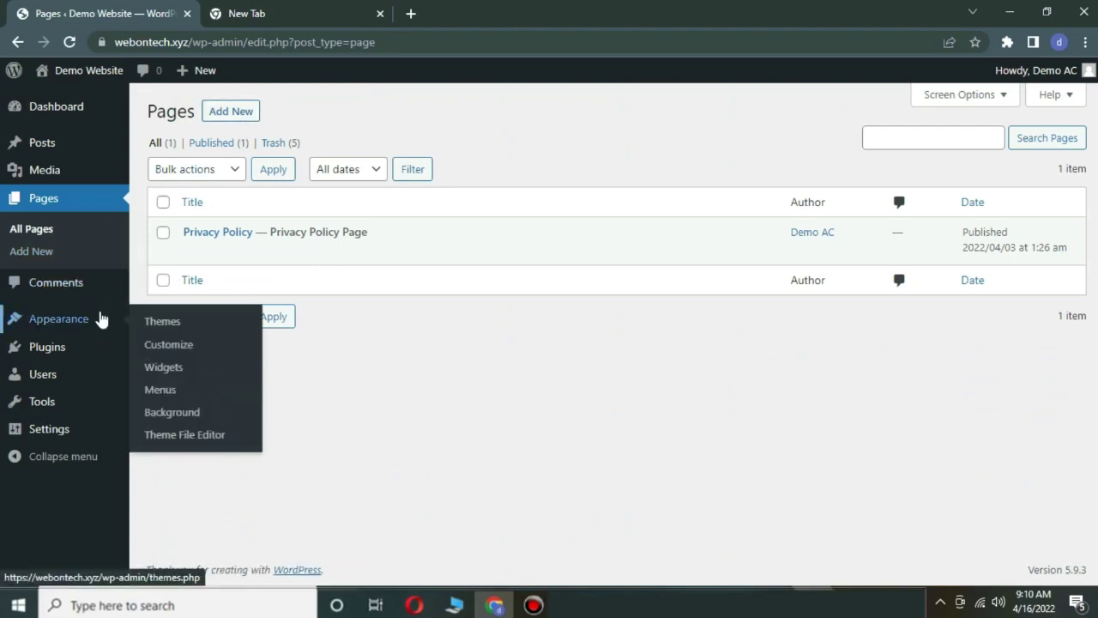
{"action": "left_click", "coordinate": [164, 319]}
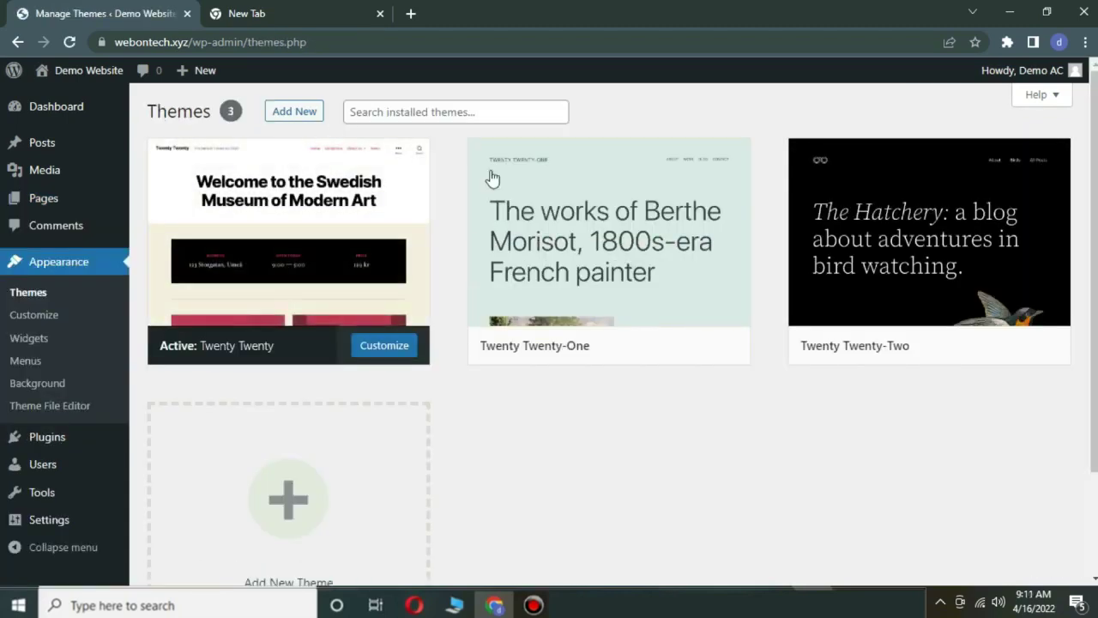
Step: Open the page for adding new plugins and look over the featured ones
{"action": "mouse_move", "coordinate": [70, 453]}
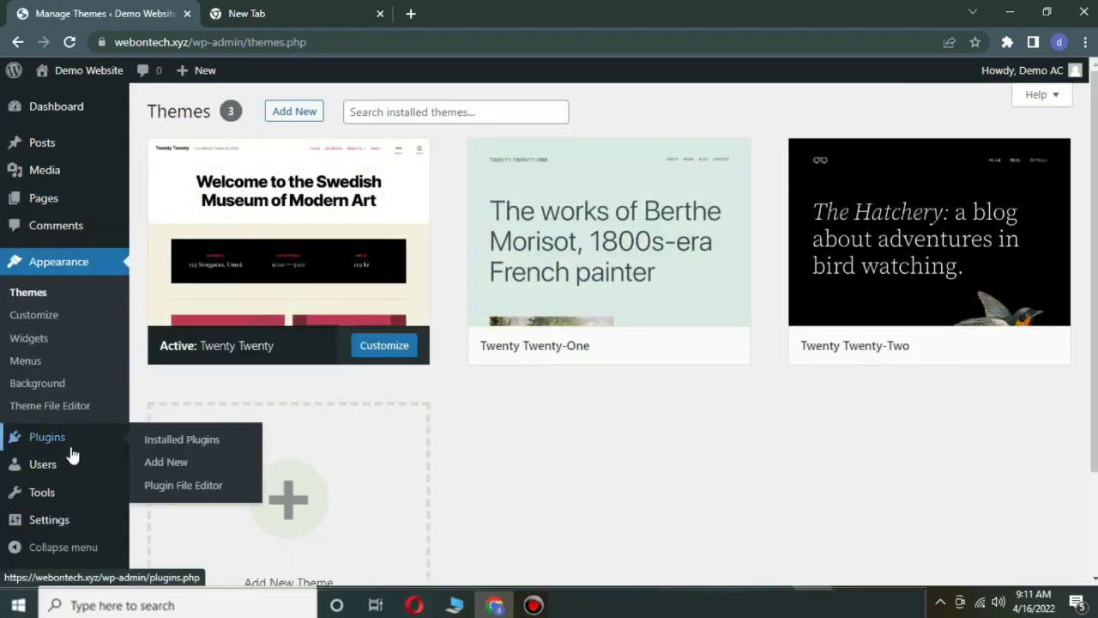
{"action": "left_click", "coordinate": [194, 461]}
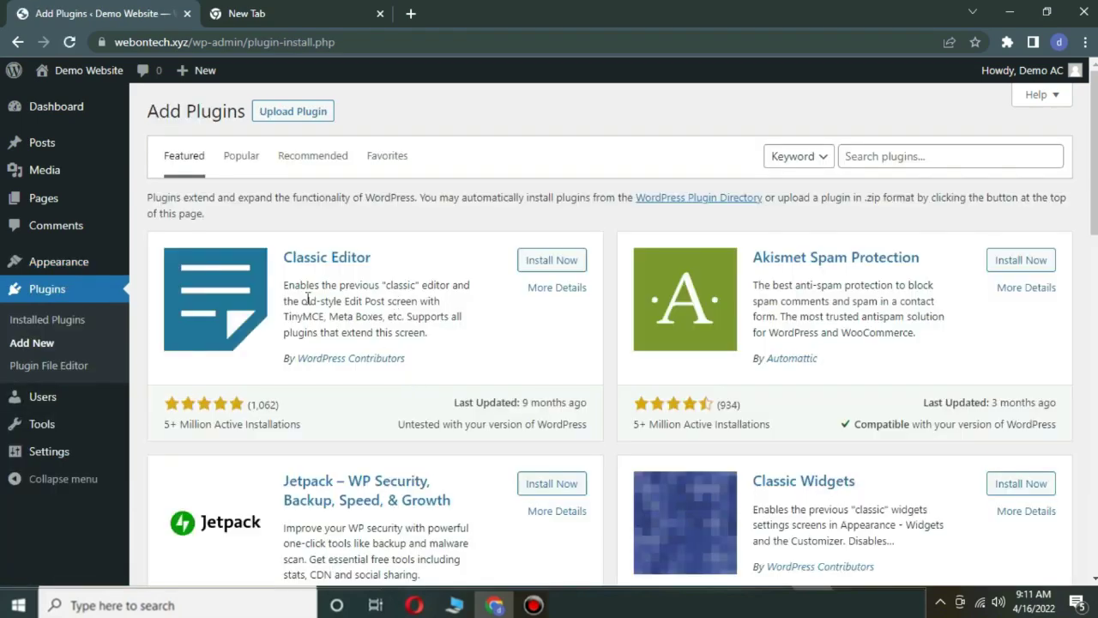
{"action": "scroll", "coordinate": [309, 299], "scroll_direction": "down", "scroll_amount": 1}
{"action": "mouse_move", "coordinate": [127, 463]}
{"action": "scroll", "coordinate": [127, 463], "scroll_direction": "up", "scroll_amount": 1}
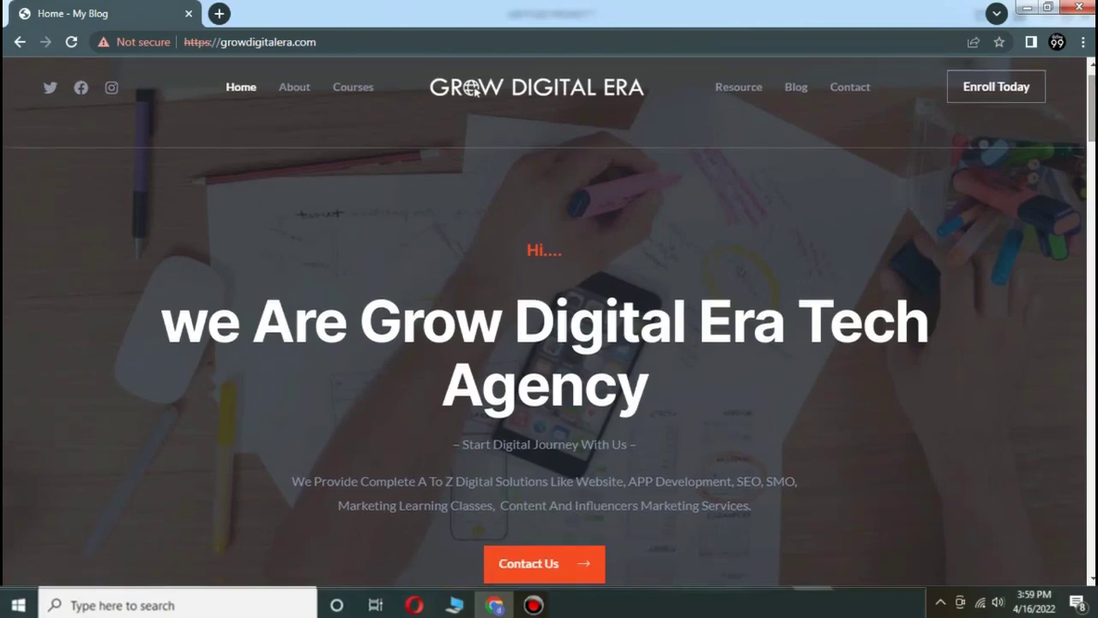
Step: Look through the Grow Digital Era home page down to the list under Our Aim And Services
{"action": "scroll", "coordinate": [474, 91], "scroll_direction": "down", "scroll_amount": 5}
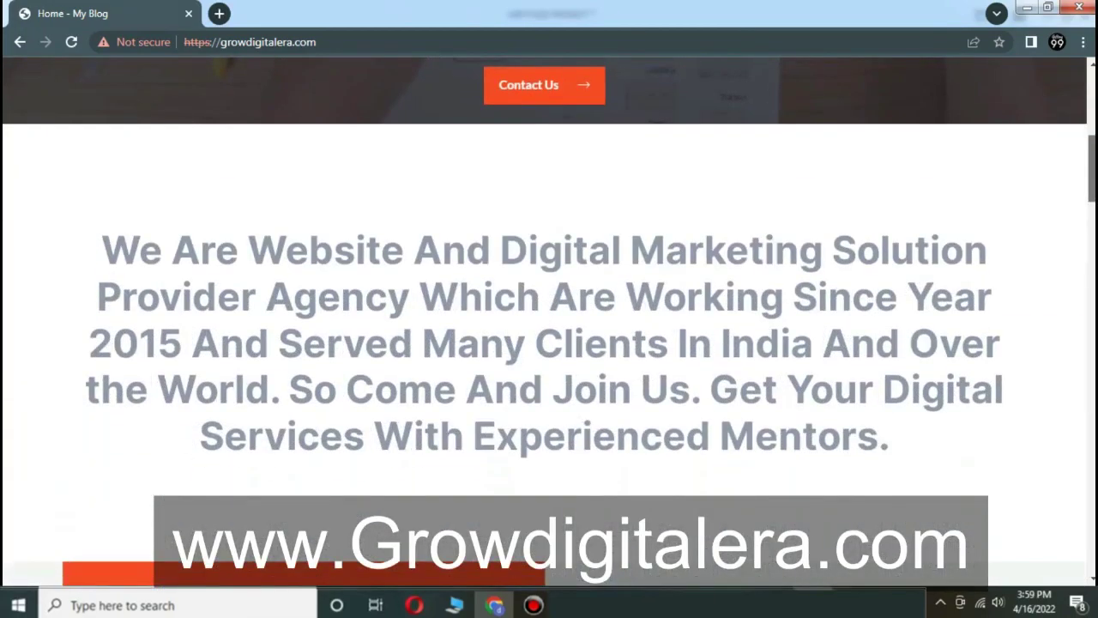
{"action": "scroll", "coordinate": [549, 321], "scroll_direction": "down", "scroll_amount": 6}
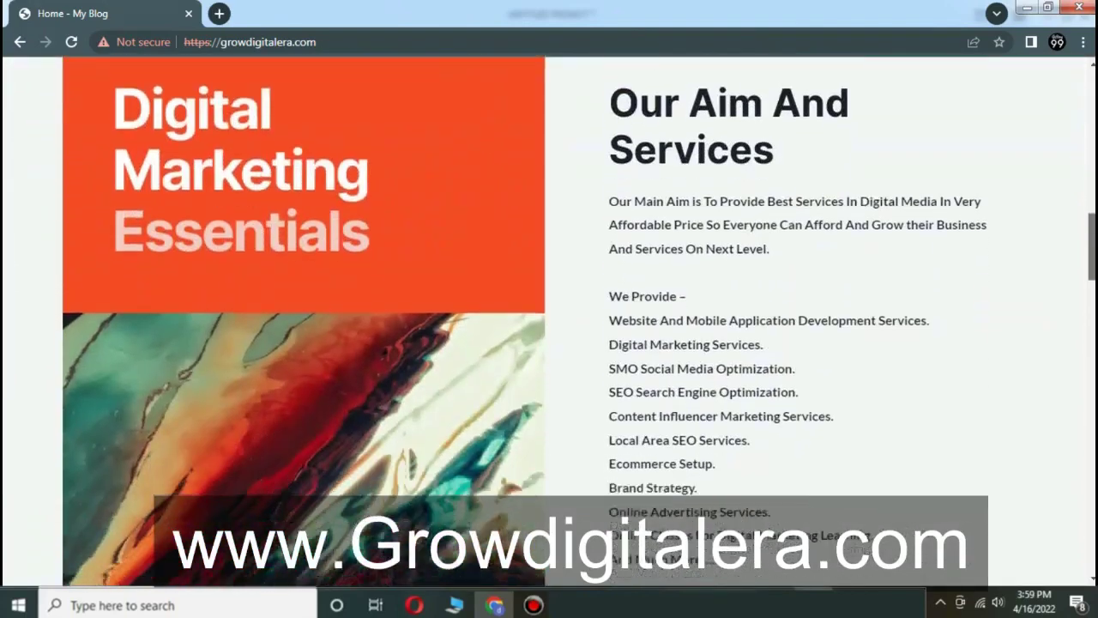
{"action": "scroll", "coordinate": [549, 321], "scroll_direction": "down", "scroll_amount": 1}
{"action": "scroll", "coordinate": [549, 321], "scroll_direction": "down", "scroll_amount": 1}
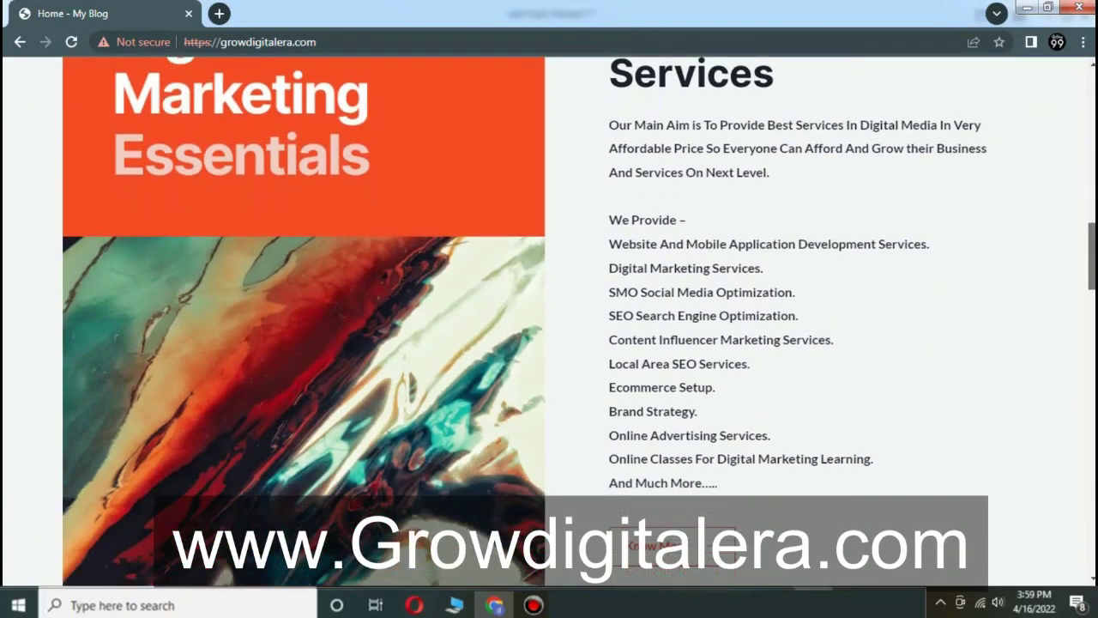
{"action": "scroll", "coordinate": [549, 322], "scroll_direction": "up", "scroll_amount": 2}
{"action": "scroll", "coordinate": [549, 322], "scroll_direction": "down", "scroll_amount": 1}
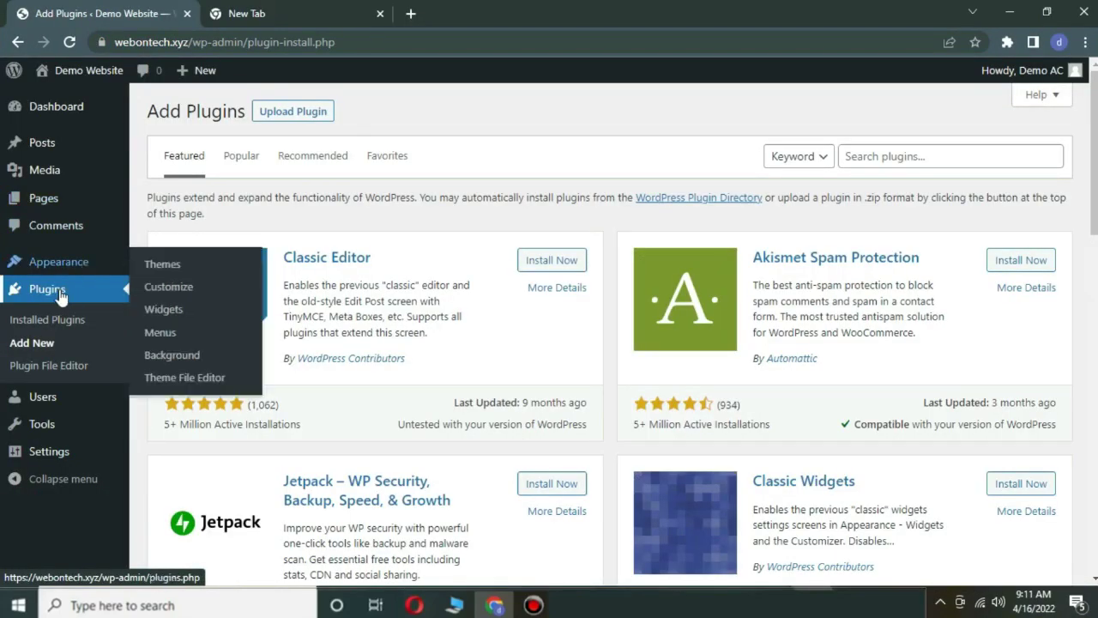
Step: Install and activate the Classic Editor plugin
{"action": "left_click", "coordinate": [549, 261]}
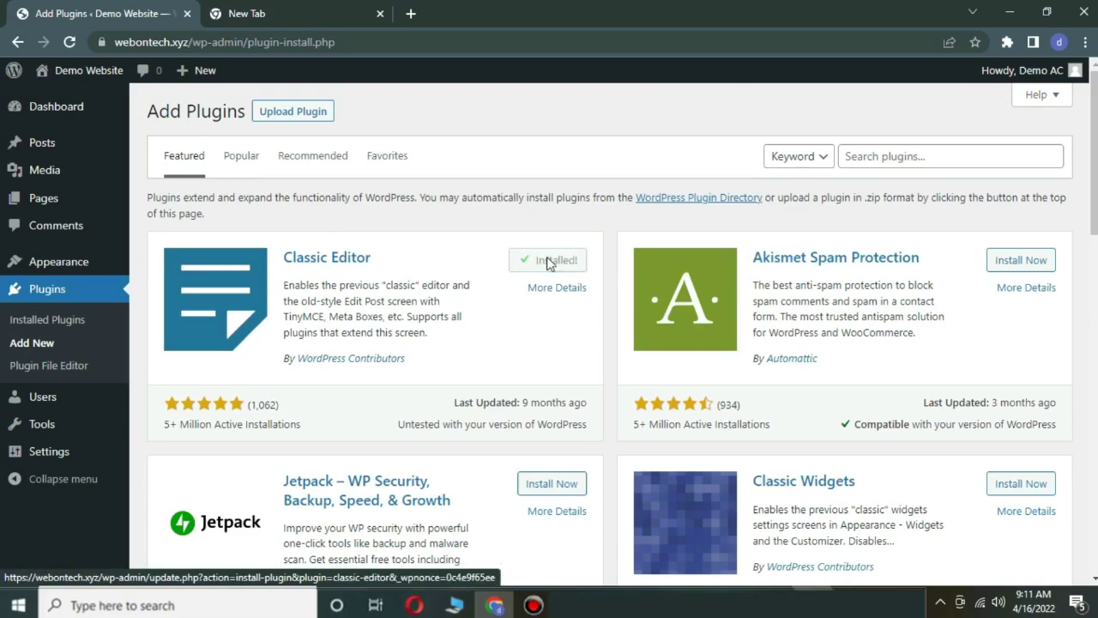
{"action": "left_click", "coordinate": [549, 262]}
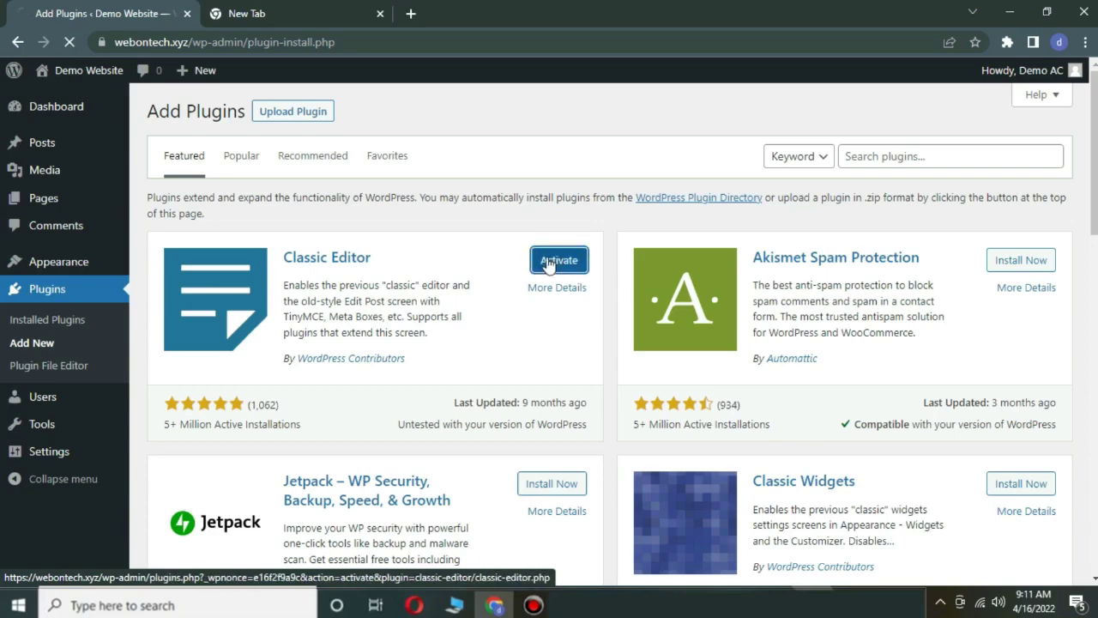
Step: Search the plugin directory for "yoast", and install and activate the Yoast SEO plugin
{"action": "left_click", "coordinate": [884, 158]}
{"action": "type", "text": "yoas"}
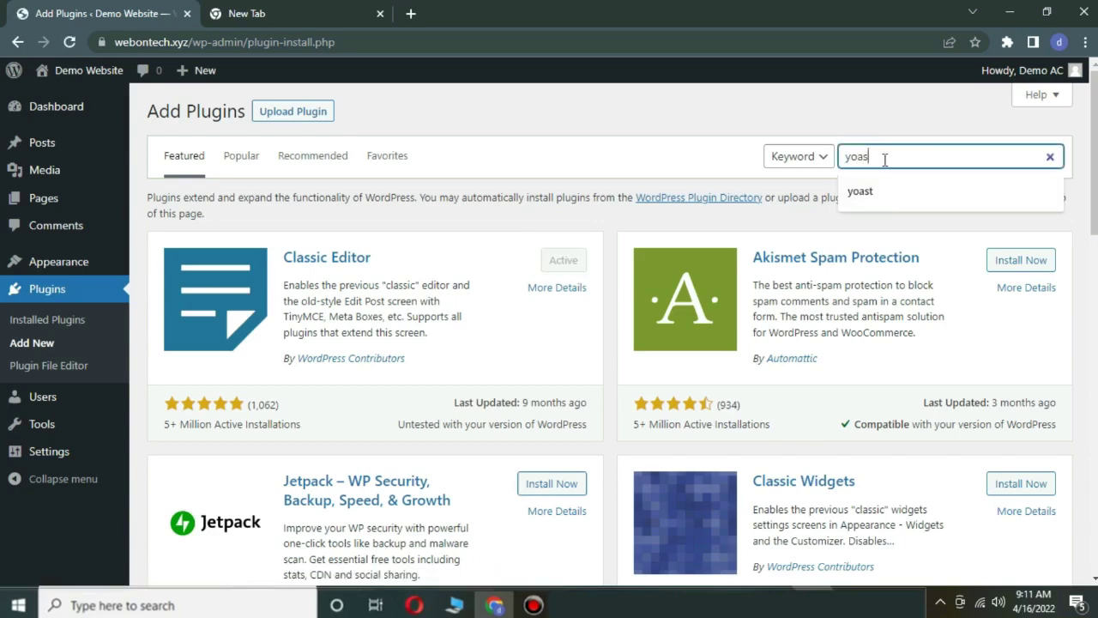
{"action": "type", "text": "t"}
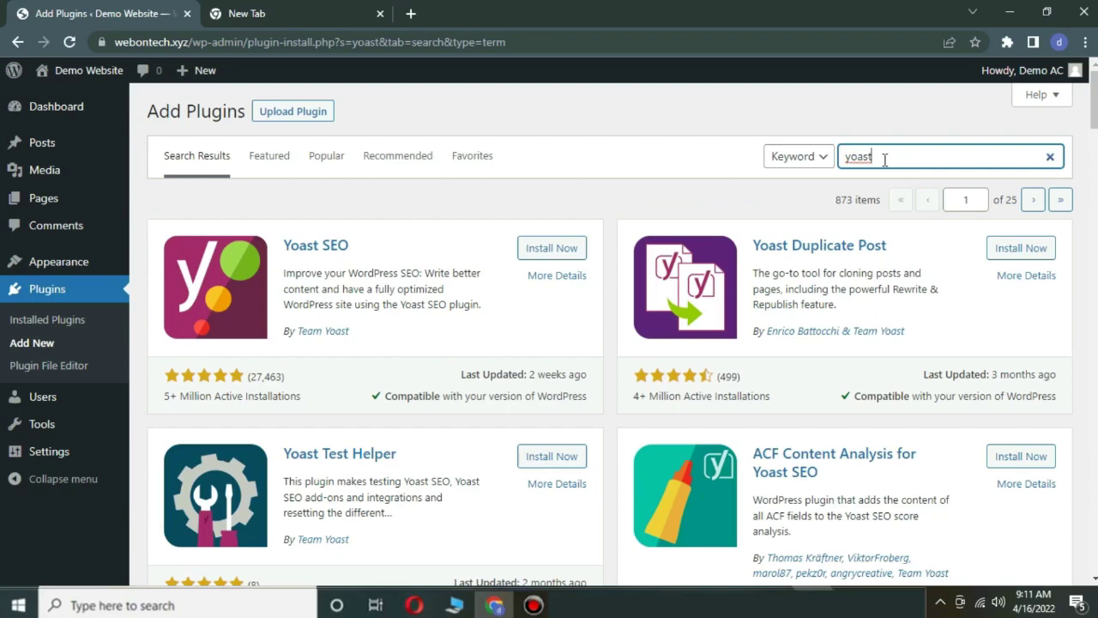
{"action": "left_click", "coordinate": [581, 247]}
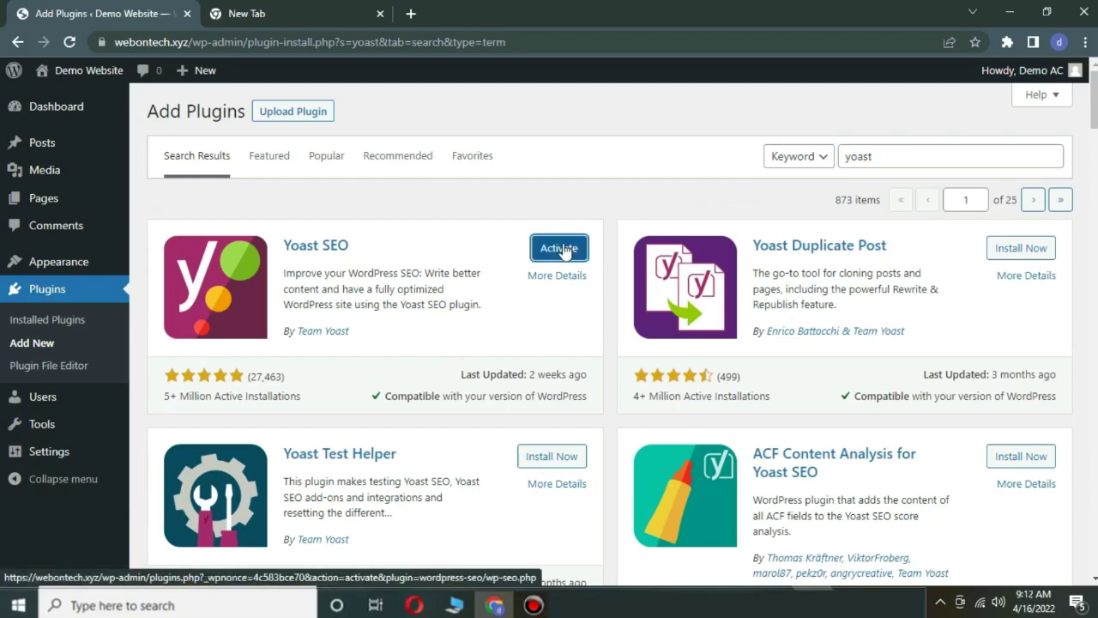
{"action": "left_click", "coordinate": [562, 248]}
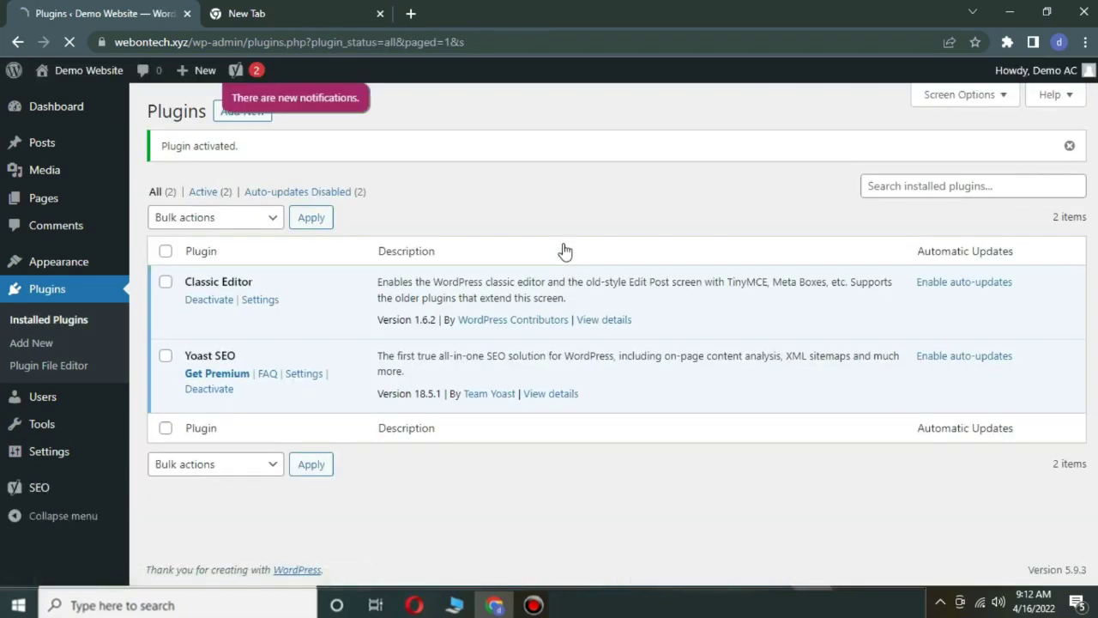
Step: Search the new themes for "astra", and install and activate the Astra theme
{"action": "mouse_move", "coordinate": [86, 262]}
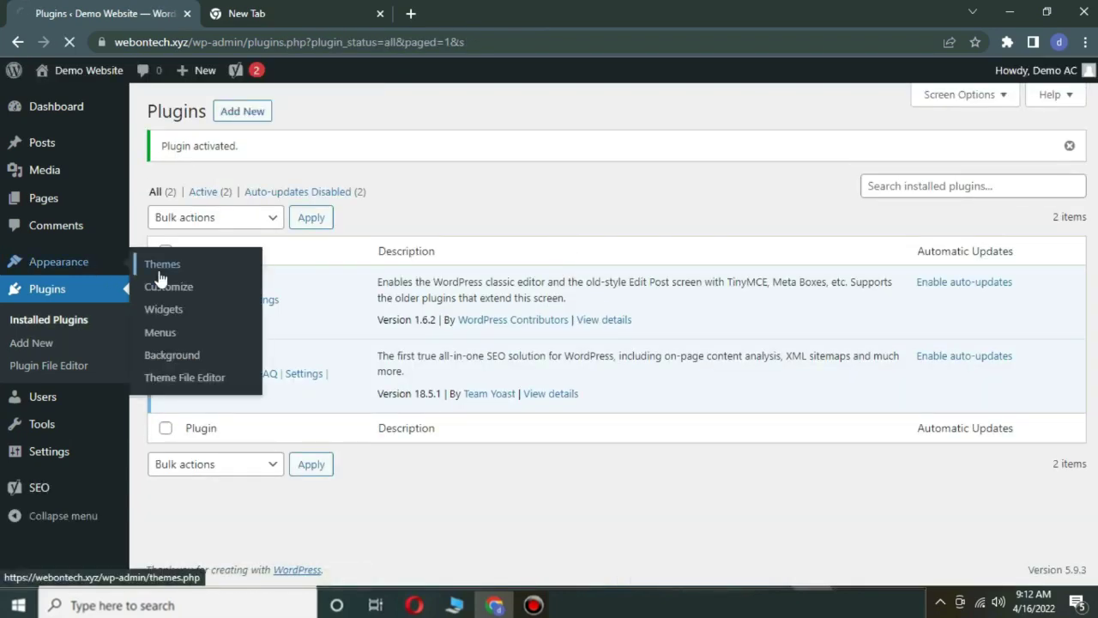
{"action": "left_click", "coordinate": [160, 268]}
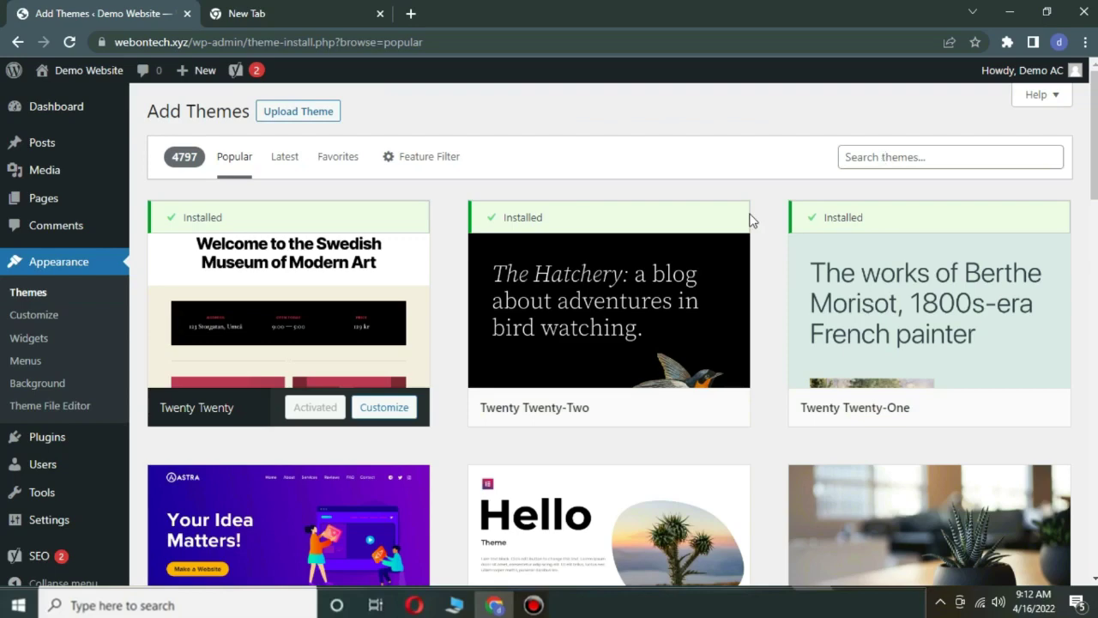
{"action": "left_click", "coordinate": [924, 160]}
{"action": "type", "text": "astra"}
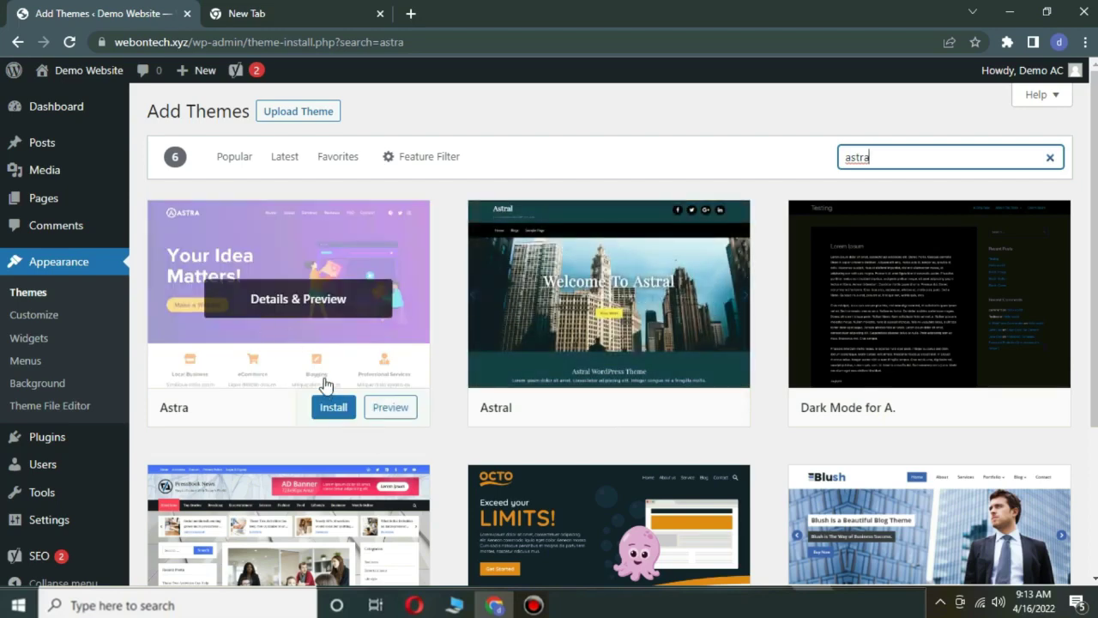
{"action": "left_click", "coordinate": [327, 403]}
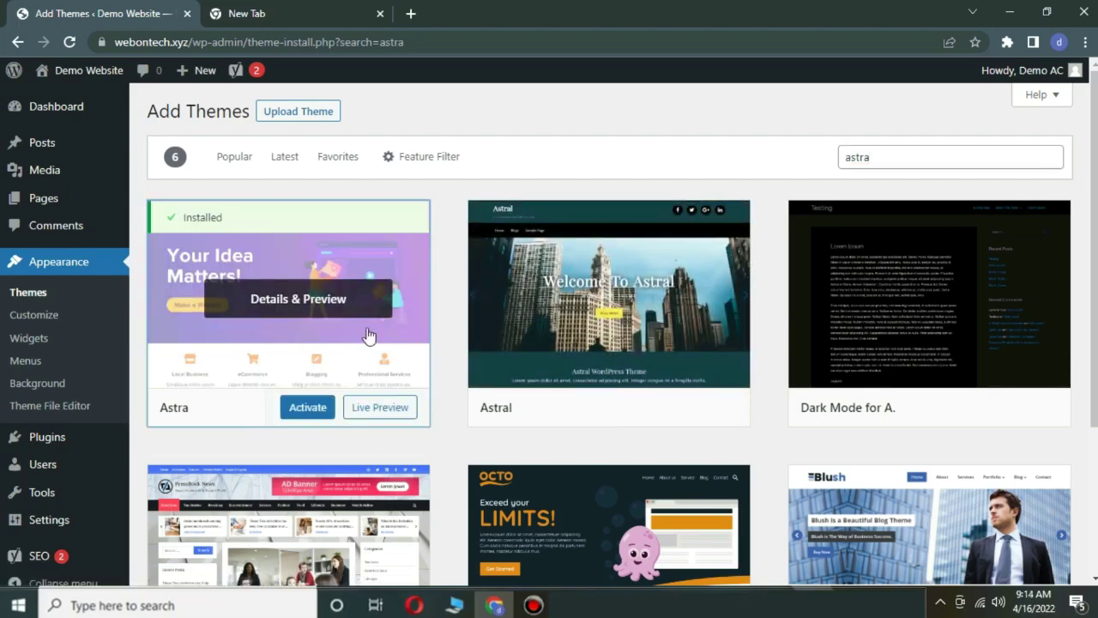
{"action": "left_click", "coordinate": [308, 405]}
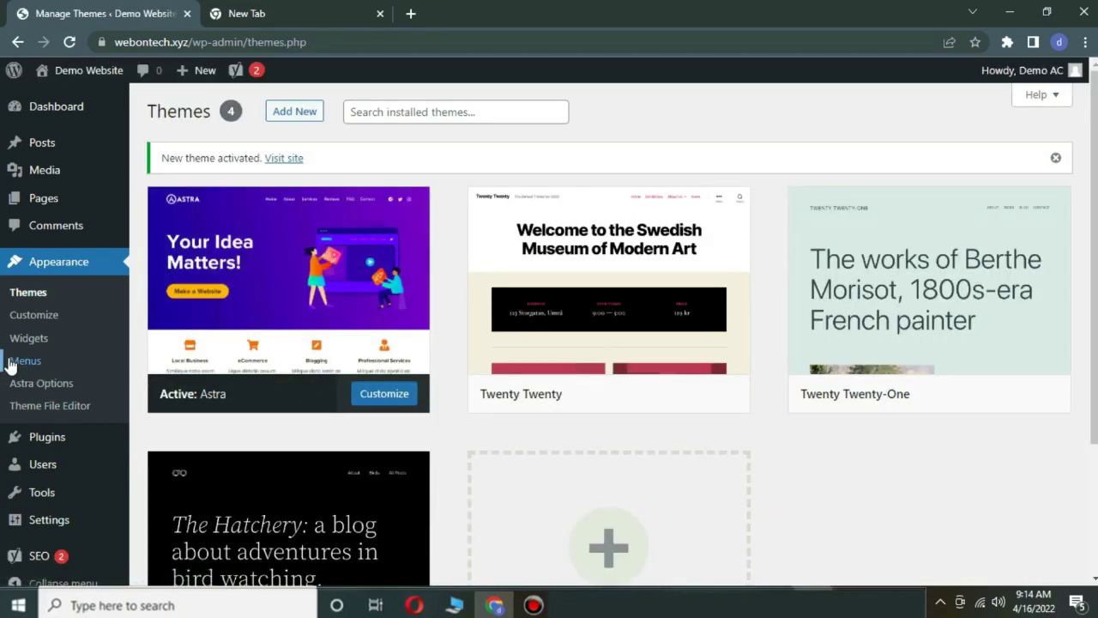
Step: Search the plugin directory for "astra", and install and activate the Starter Templates plugin
{"action": "mouse_move", "coordinate": [47, 437]}
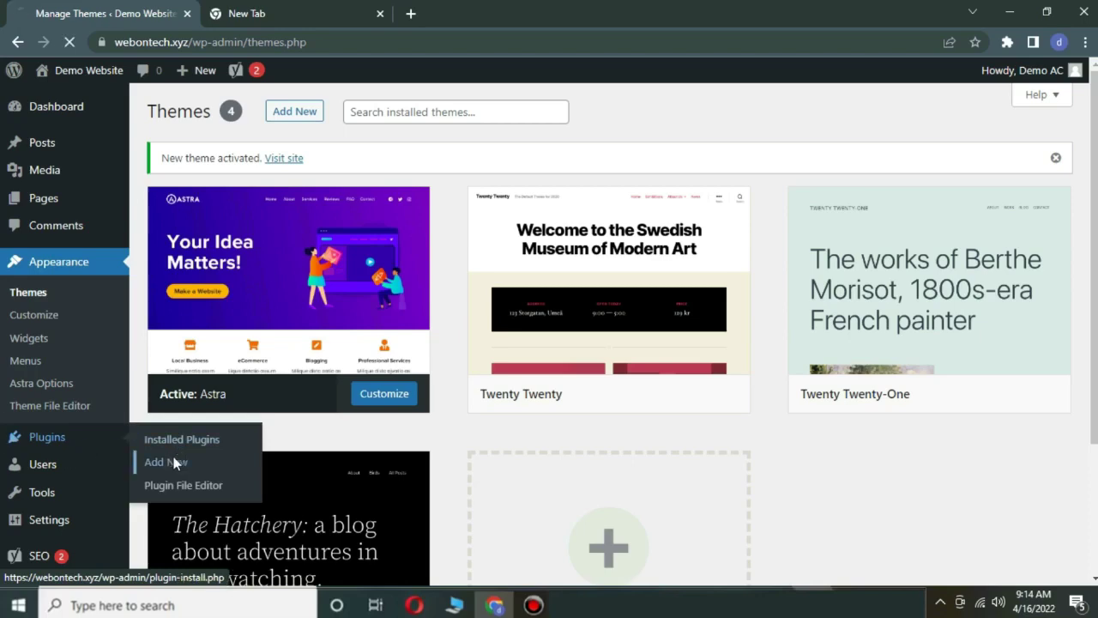
{"action": "left_click", "coordinate": [166, 462]}
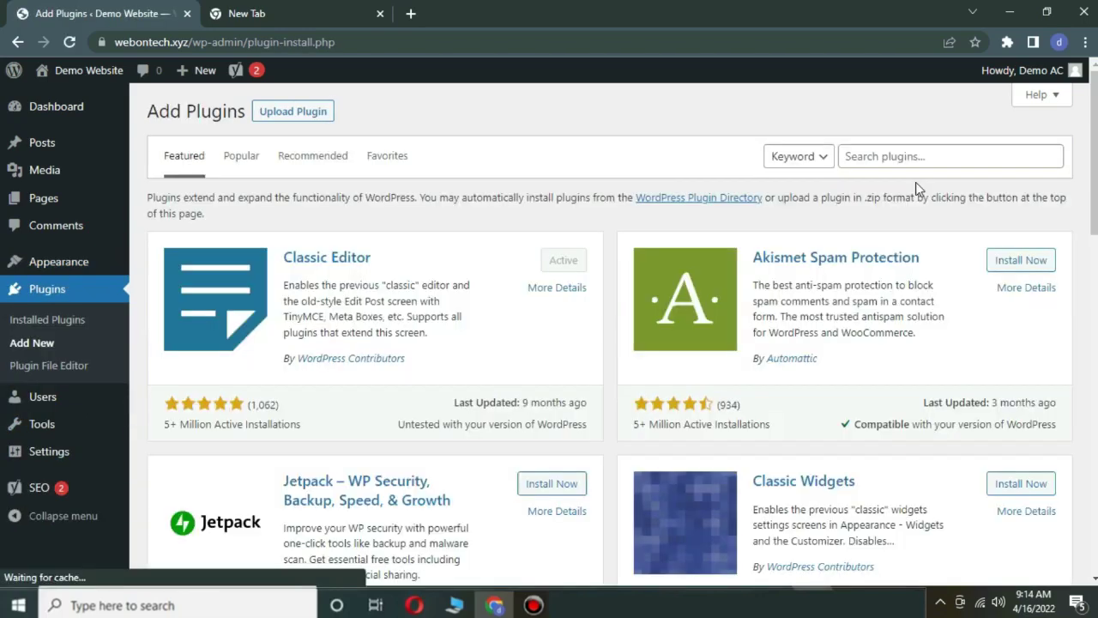
{"action": "left_click", "coordinate": [905, 152]}
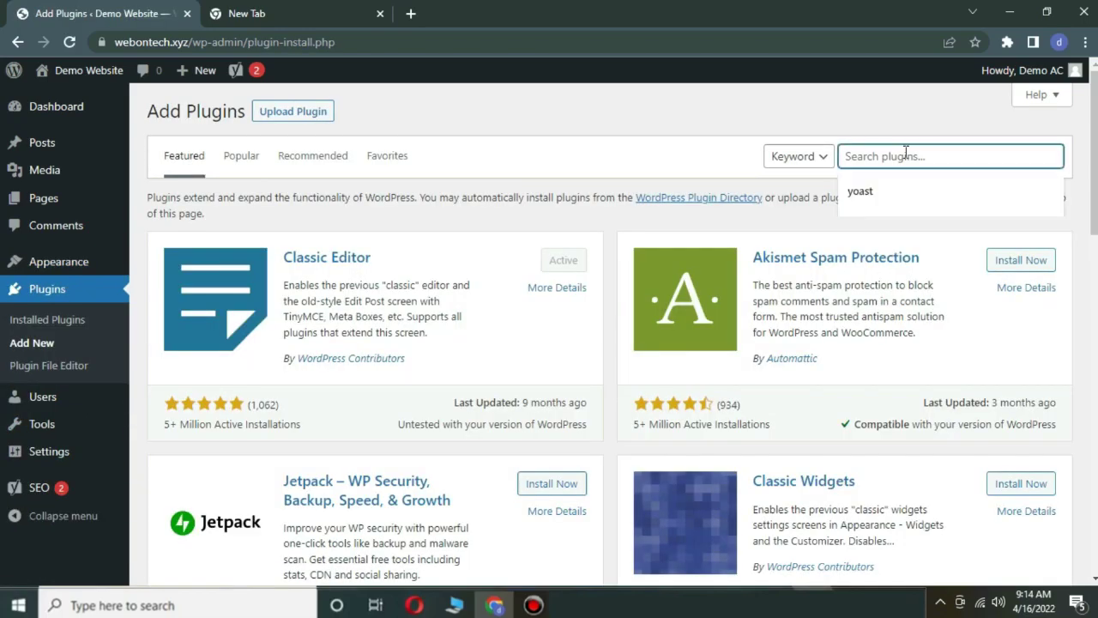
{"action": "key", "text": "Return"}
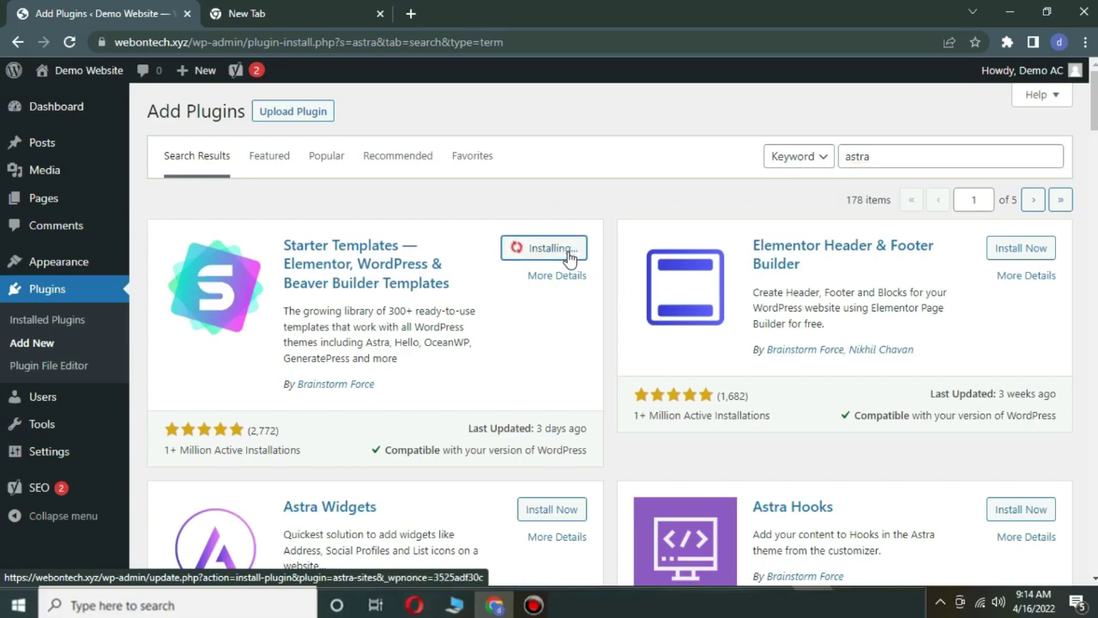
{"action": "left_click", "coordinate": [543, 250]}
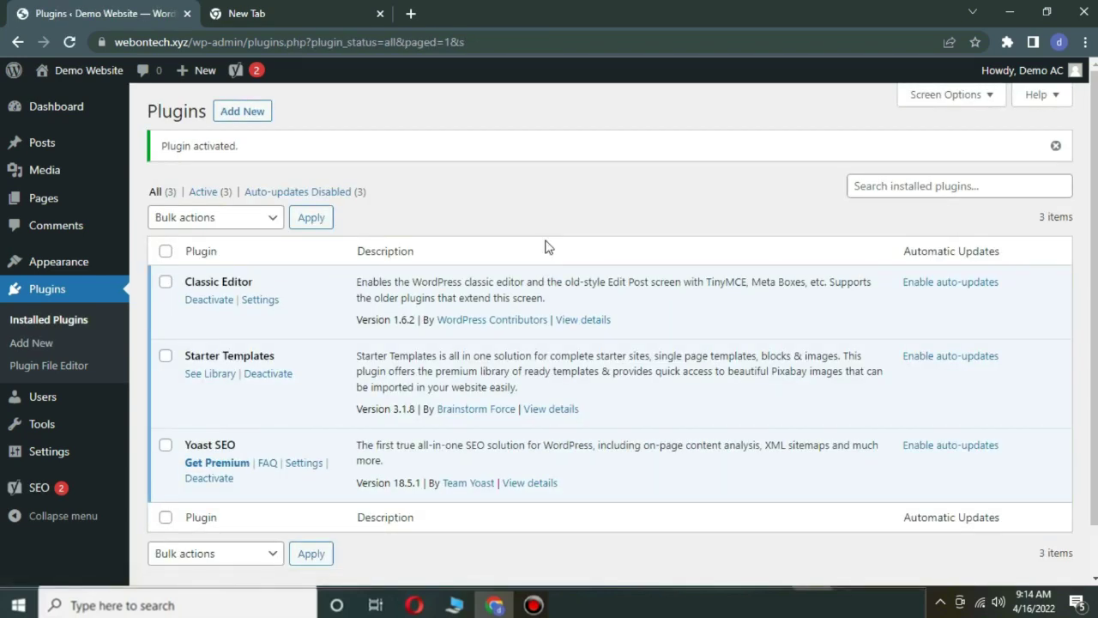
Step: Open the Starter Templates library with Elementor as the page builder and look through the available website templates
{"action": "left_click", "coordinate": [213, 375]}
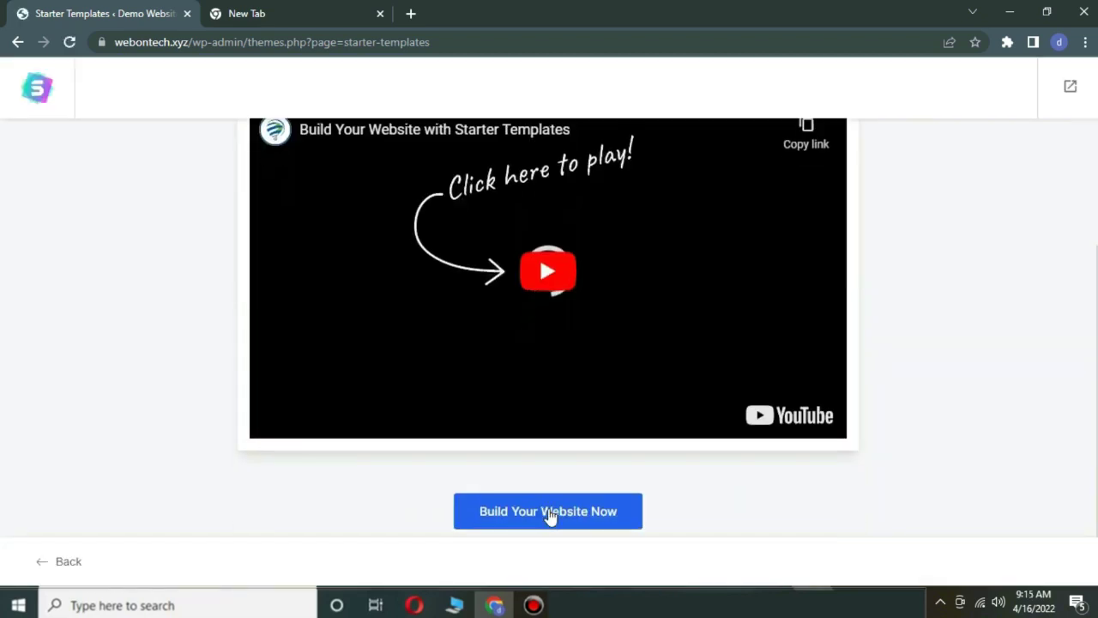
{"action": "left_click", "coordinate": [549, 512]}
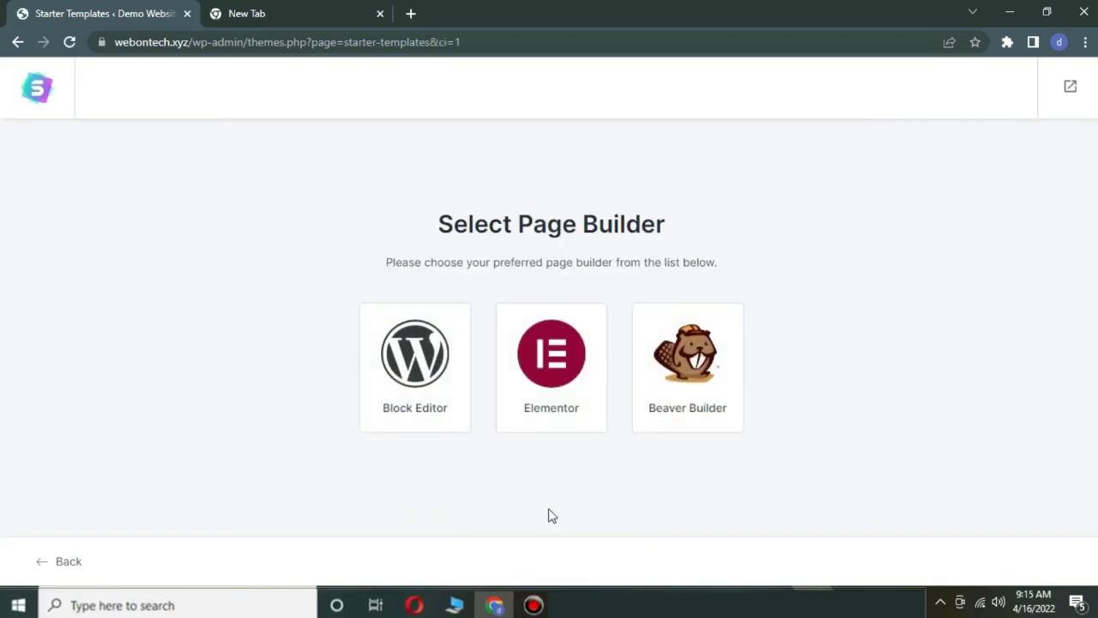
{"action": "left_click", "coordinate": [550, 367]}
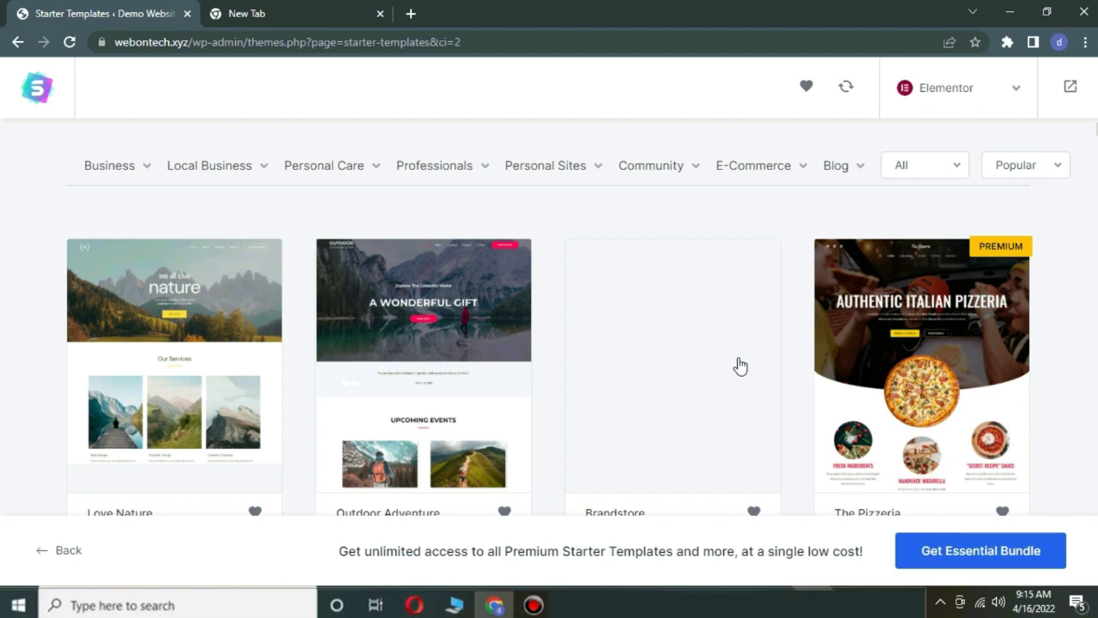
{"action": "scroll", "coordinate": [739, 367], "scroll_direction": "down", "scroll_amount": 2}
{"action": "scroll", "coordinate": [574, 342], "scroll_direction": "down", "scroll_amount": 2}
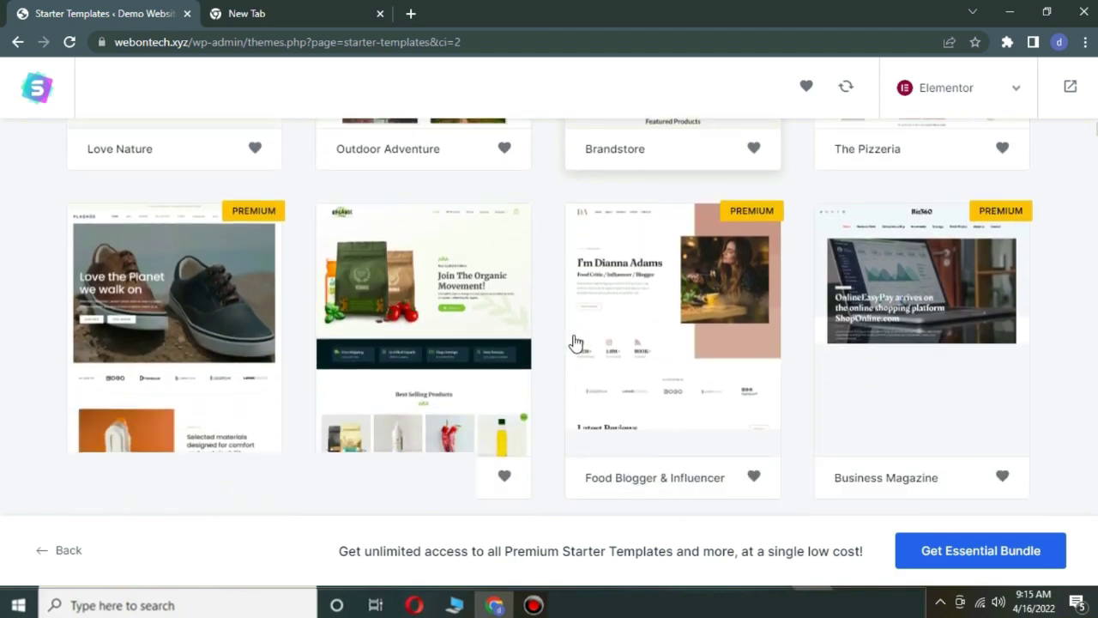
{"action": "scroll", "coordinate": [574, 342], "scroll_direction": "down", "scroll_amount": 1}
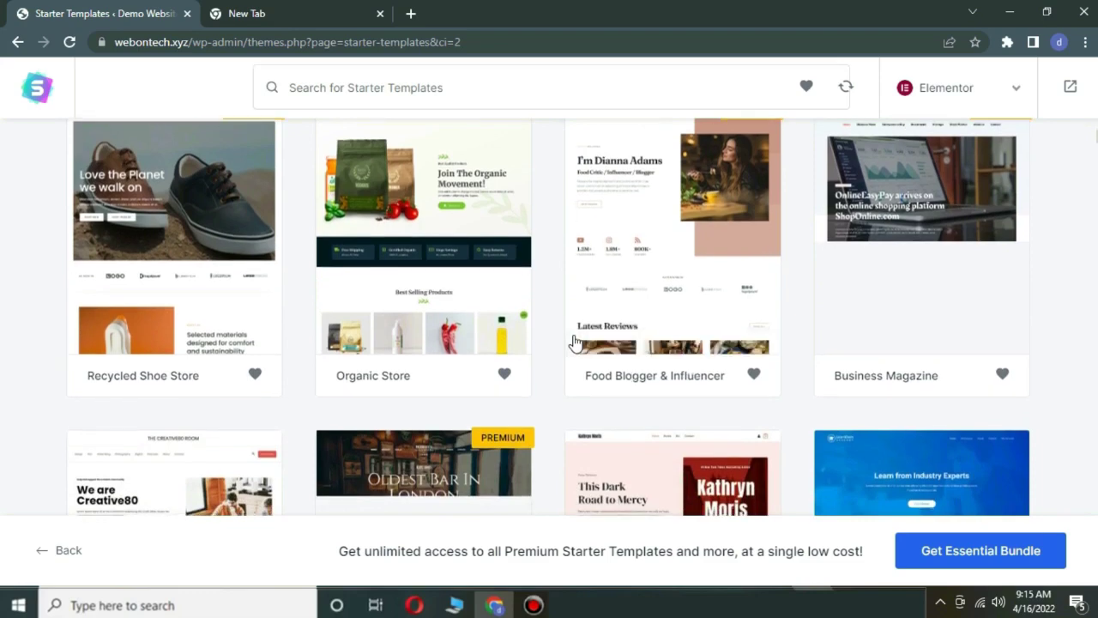
{"action": "scroll", "coordinate": [575, 342], "scroll_direction": "down", "scroll_amount": 2}
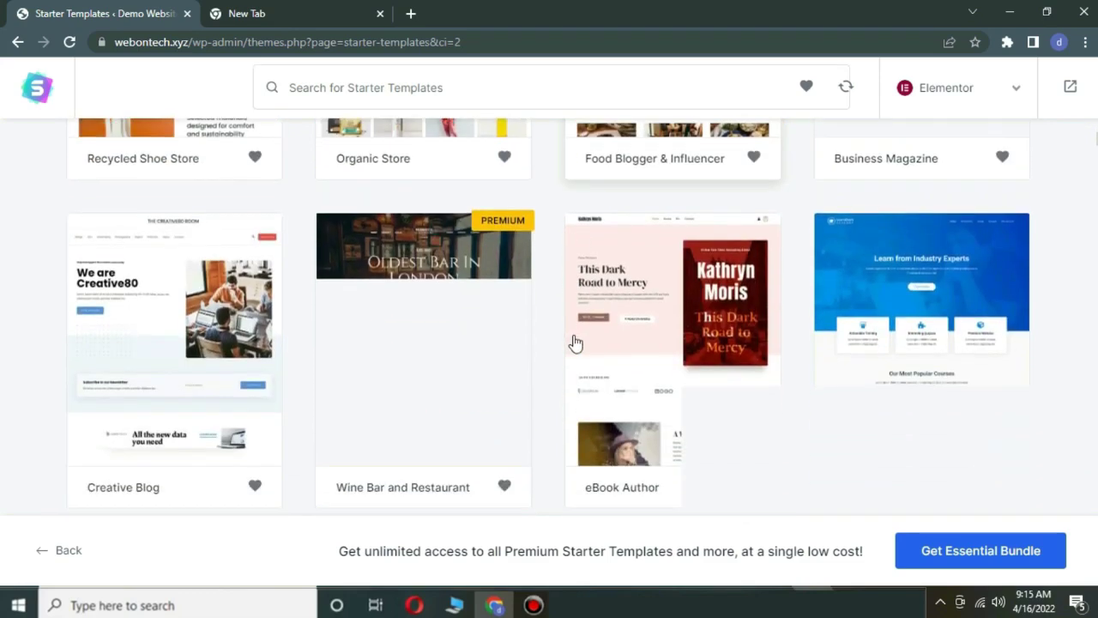
{"action": "scroll", "coordinate": [574, 343], "scroll_direction": "down", "scroll_amount": 2}
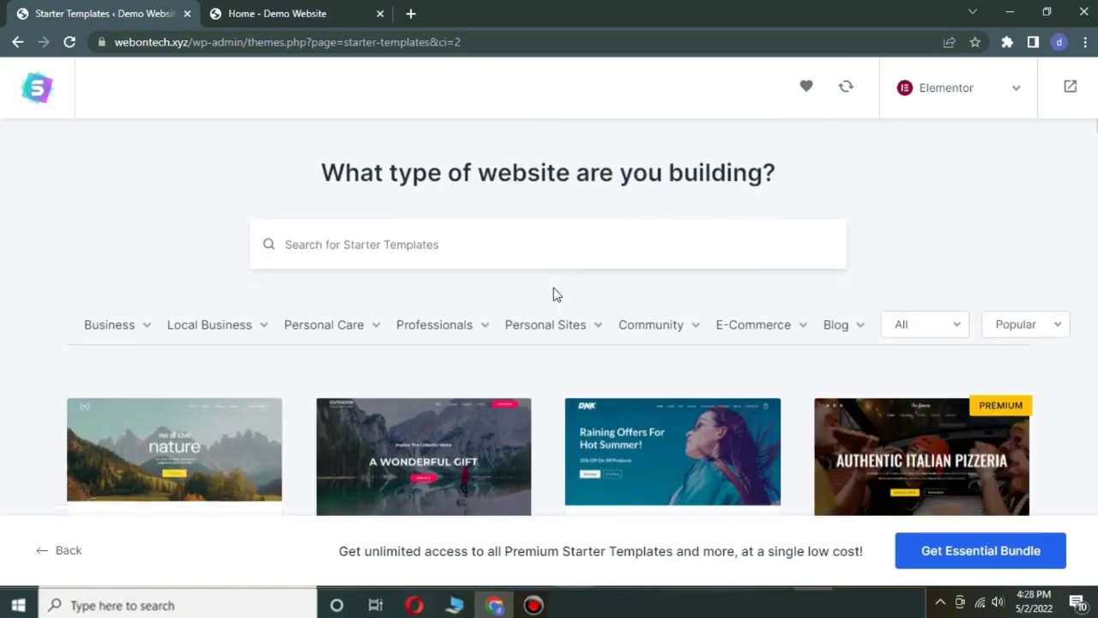
Step: Search the starter templates for "paint" and select the Learn Oil Painting template
{"action": "scroll", "coordinate": [552, 294], "scroll_direction": "down", "scroll_amount": 8}
{"action": "scroll", "coordinate": [554, 295], "scroll_direction": "down", "scroll_amount": 15}
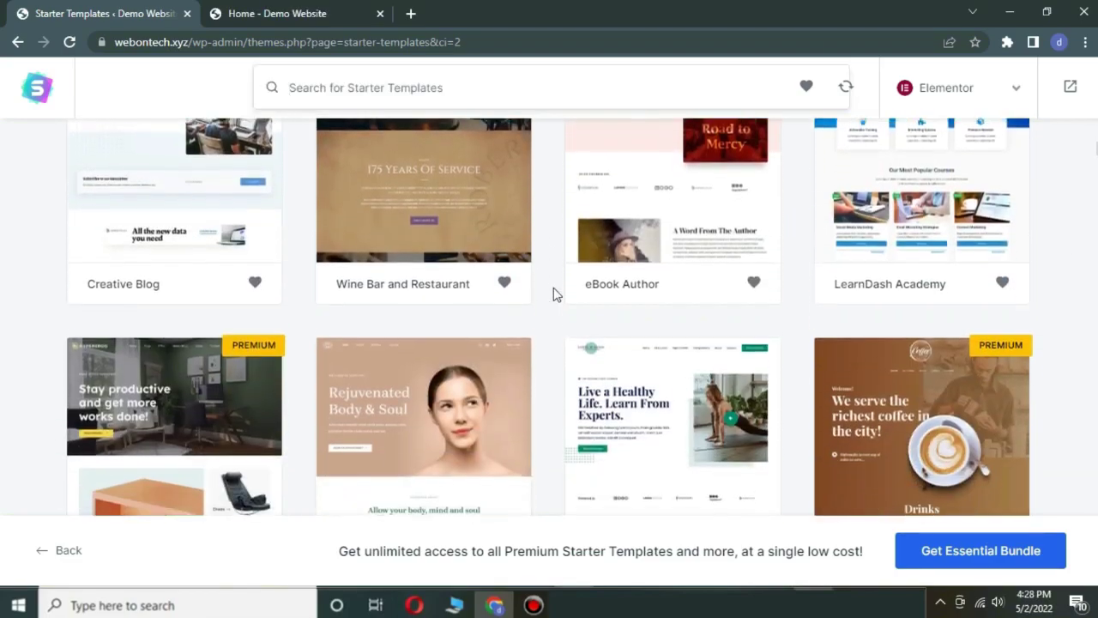
{"action": "scroll", "coordinate": [554, 294], "scroll_direction": "up", "scroll_amount": 20}
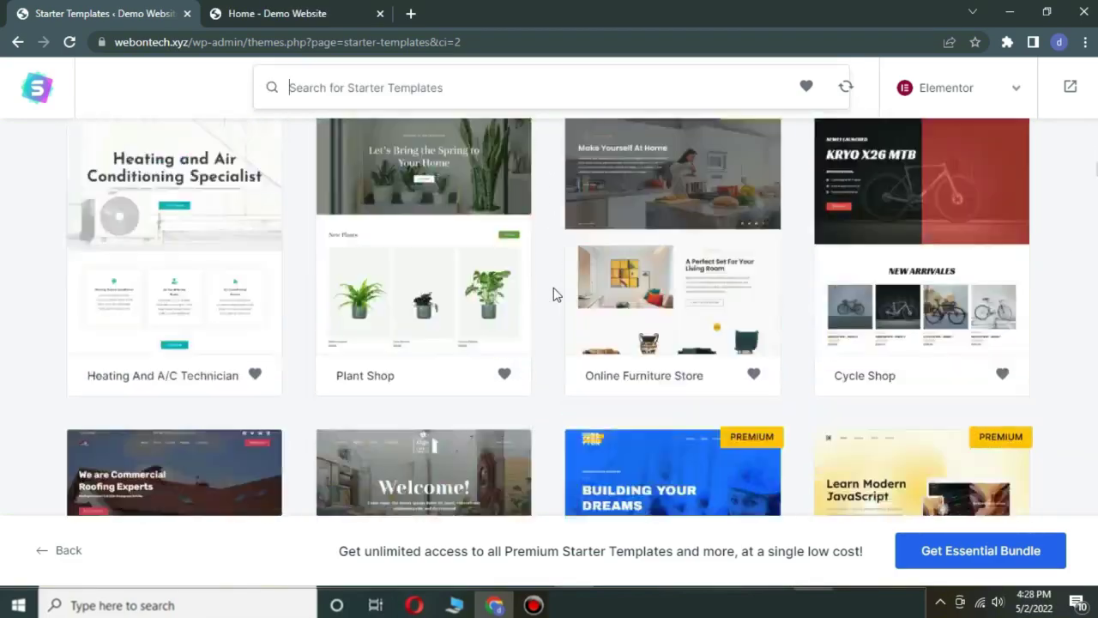
{"action": "scroll", "coordinate": [553, 294], "scroll_direction": "down", "scroll_amount": 3}
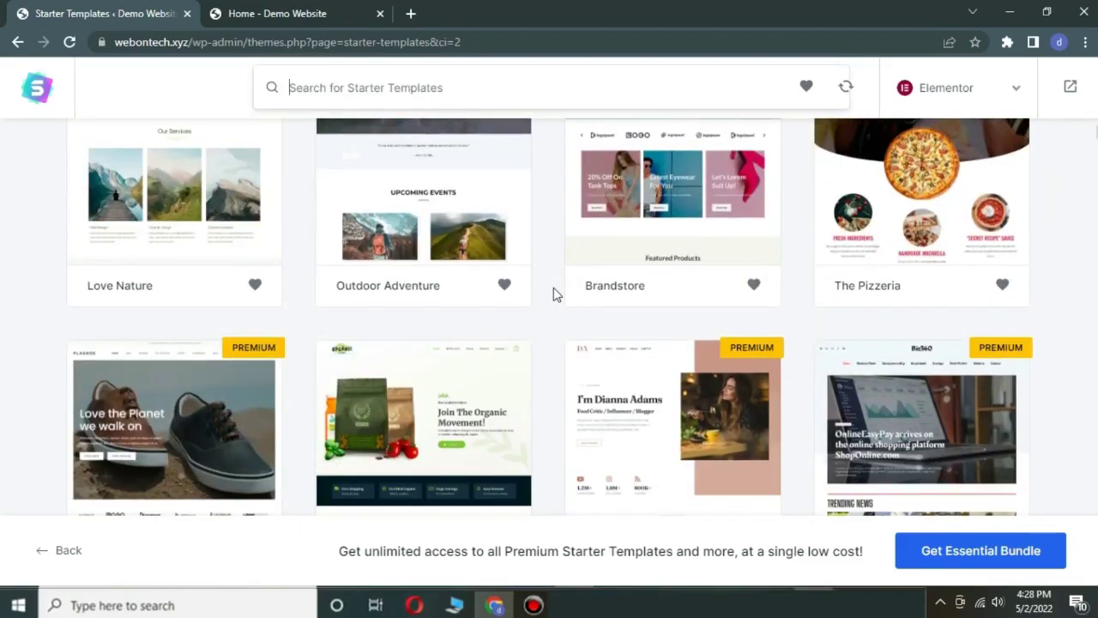
{"action": "scroll", "coordinate": [554, 295], "scroll_direction": "up", "scroll_amount": 3}
{"action": "left_click", "coordinate": [543, 267]}
{"action": "type", "text": "pa"}
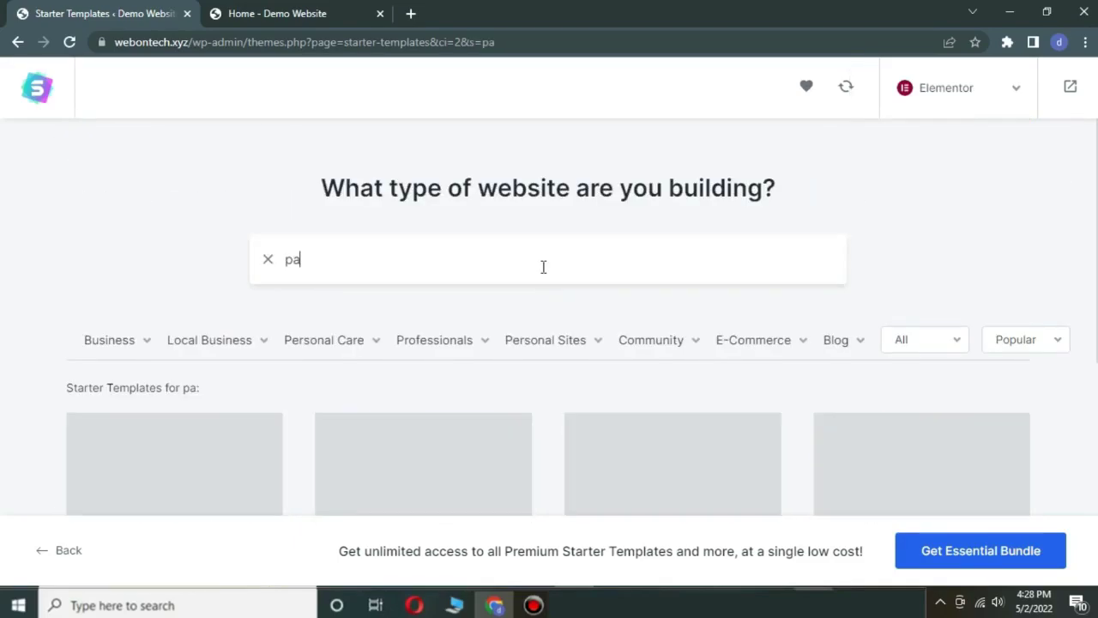
{"action": "type", "text": "int"}
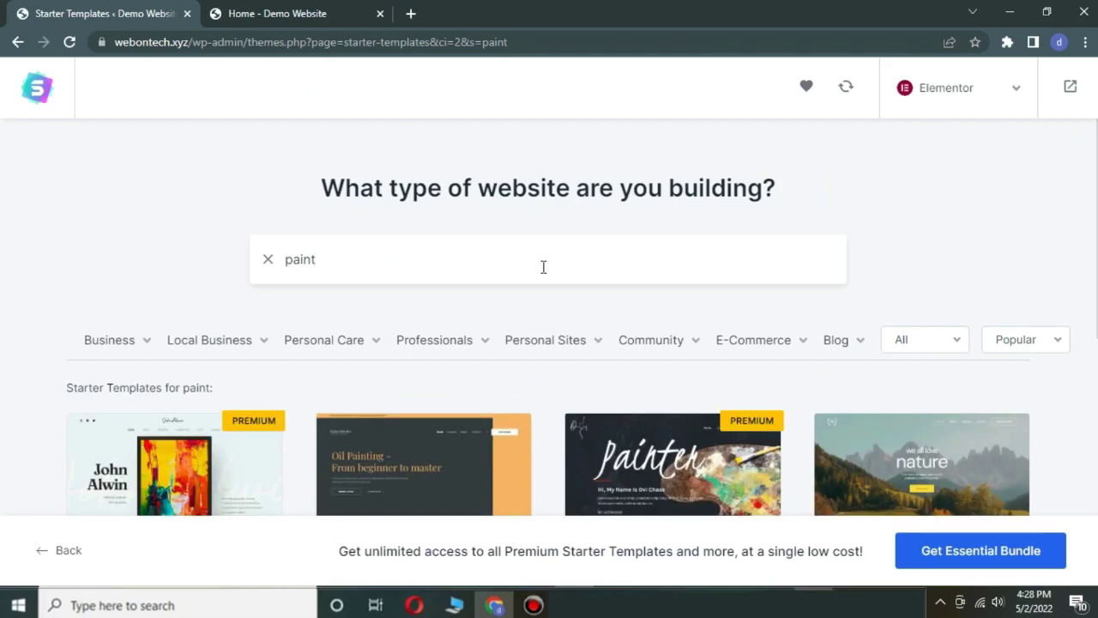
{"action": "scroll", "coordinate": [542, 270], "scroll_direction": "down", "scroll_amount": 5}
{"action": "left_click", "coordinate": [441, 221]}
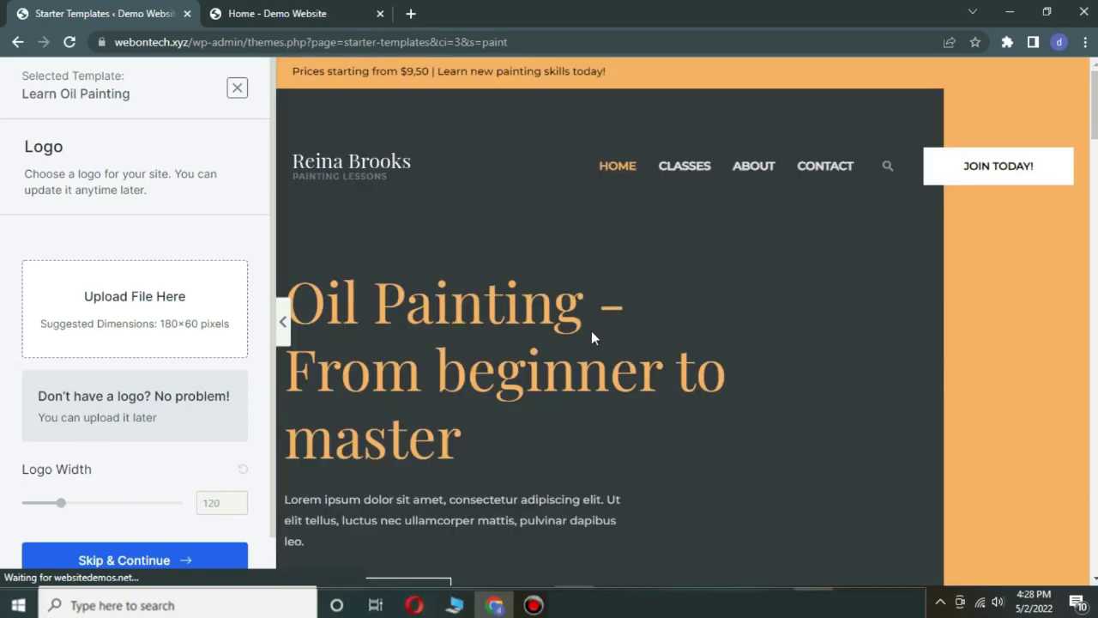
Step: Preview the Learn Oil Painting template and import it, skipping the logo upload and the plugin update
{"action": "scroll", "coordinate": [591, 332], "scroll_direction": "down", "scroll_amount": 5}
{"action": "scroll", "coordinate": [591, 337], "scroll_direction": "down", "scroll_amount": 10}
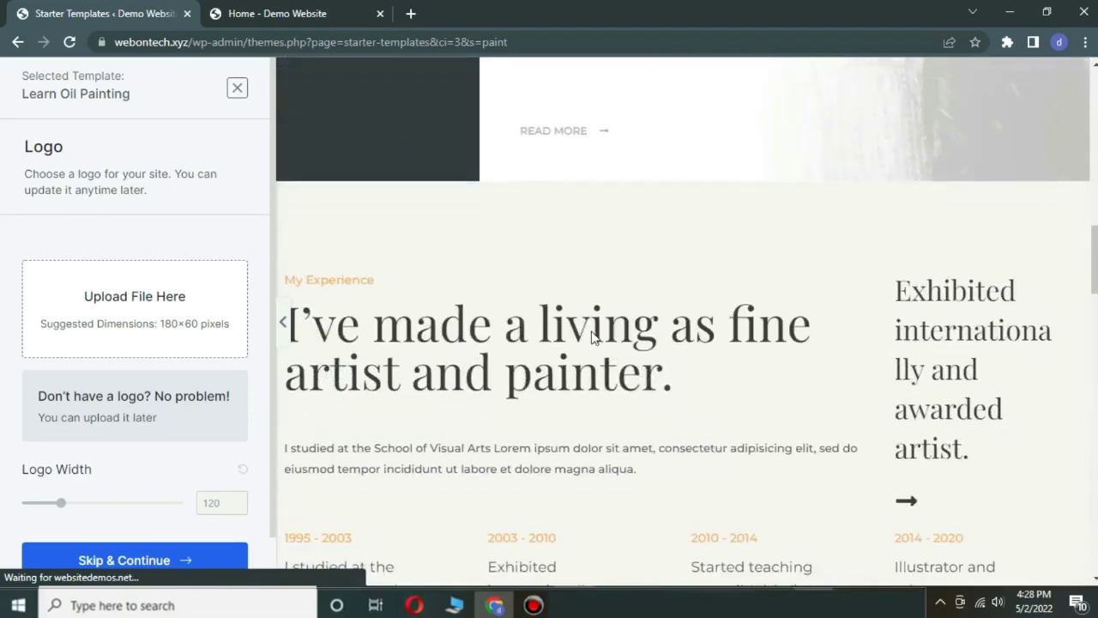
{"action": "scroll", "coordinate": [591, 335], "scroll_direction": "down", "scroll_amount": 10}
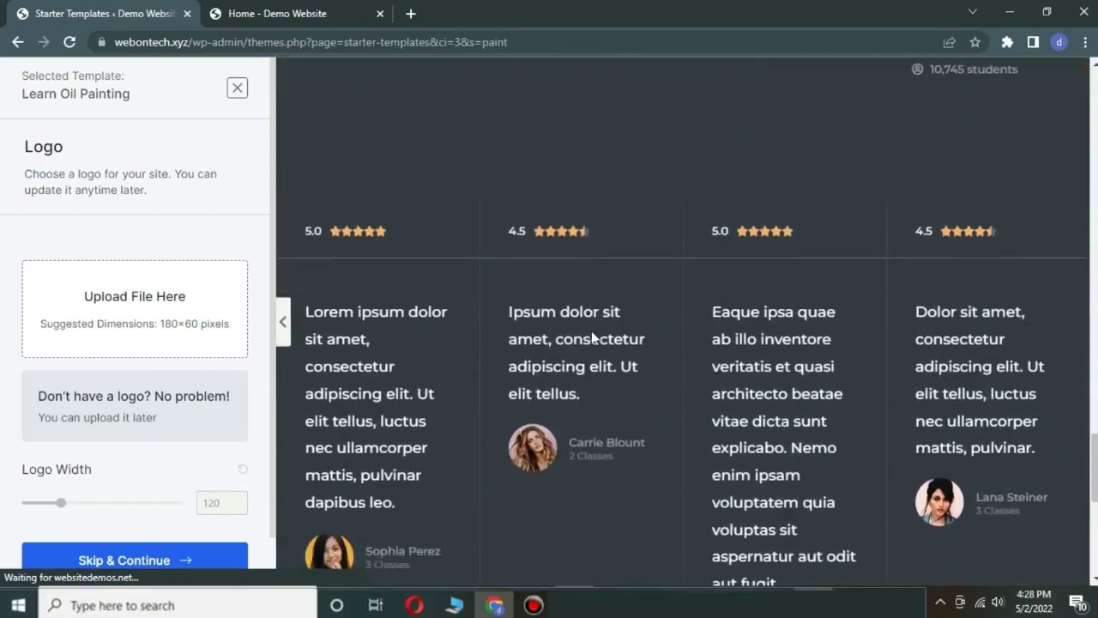
{"action": "scroll", "coordinate": [591, 338], "scroll_direction": "down", "scroll_amount": 5}
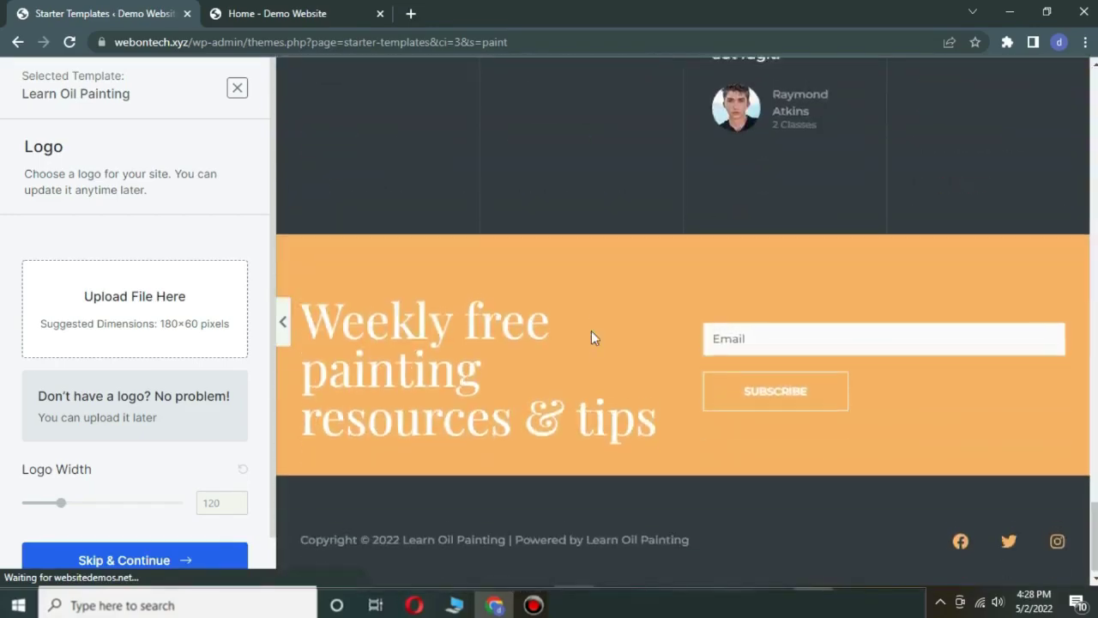
{"action": "scroll", "coordinate": [591, 338], "scroll_direction": "up", "scroll_amount": 15}
{"action": "scroll", "coordinate": [591, 331], "scroll_direction": "up", "scroll_amount": 5}
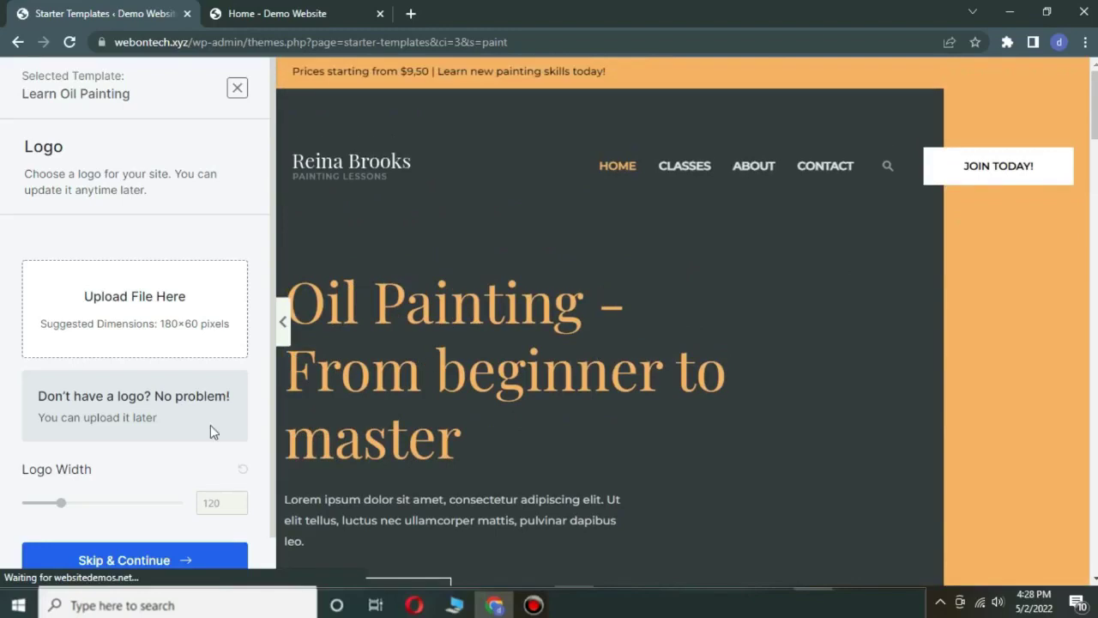
{"action": "left_click", "coordinate": [134, 561]}
{"action": "scroll", "coordinate": [167, 451], "scroll_direction": "down", "scroll_amount": 3}
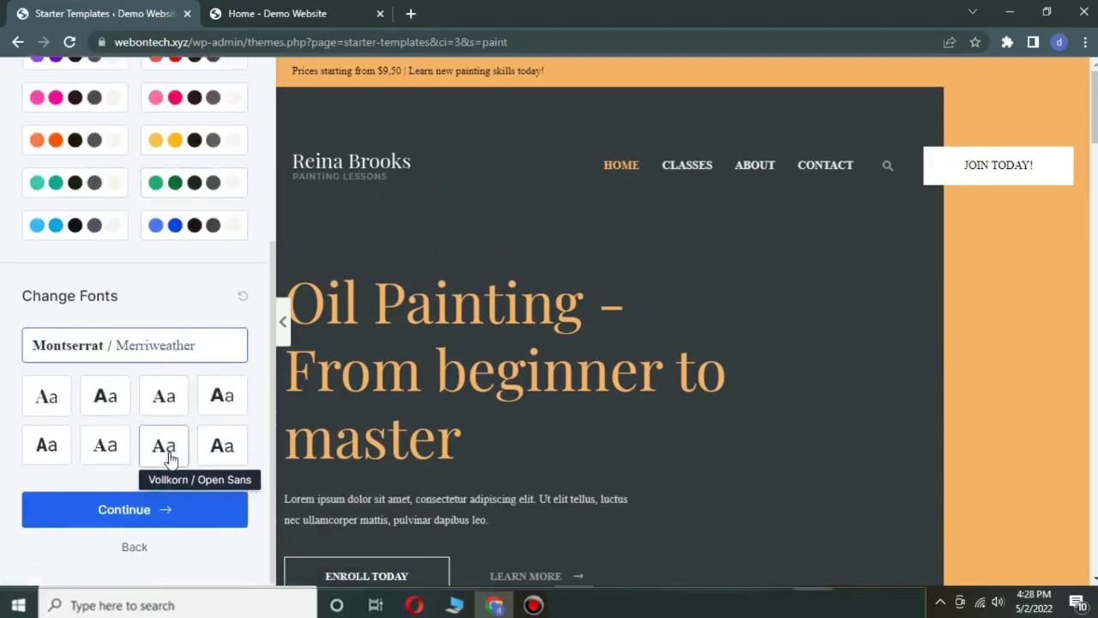
{"action": "left_click", "coordinate": [137, 509]}
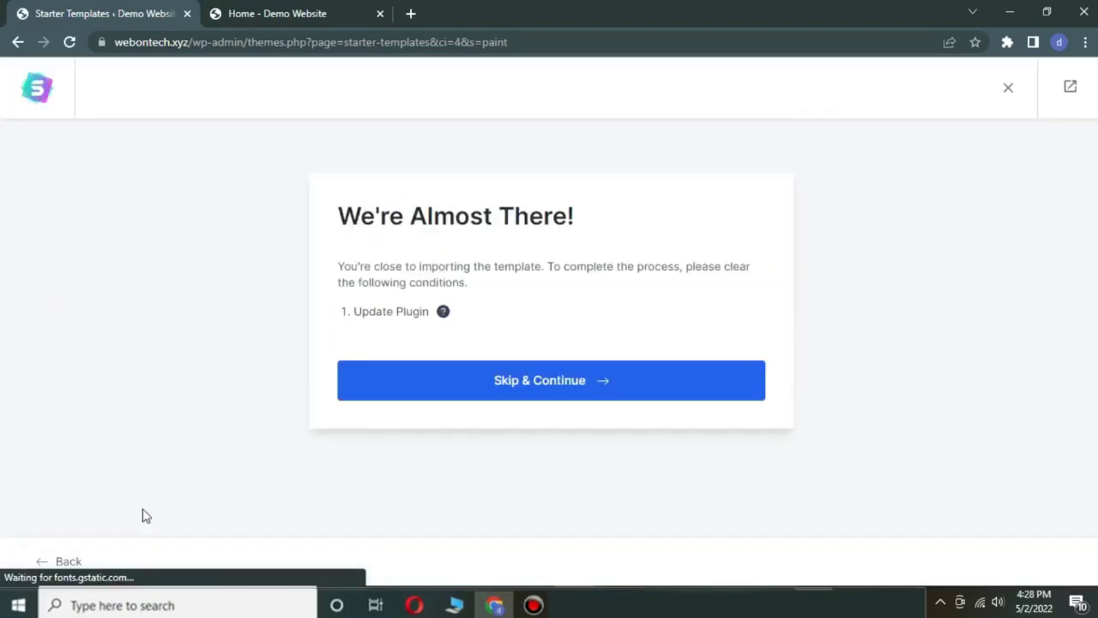
{"action": "left_click", "coordinate": [606, 392]}
{"action": "left_click", "coordinate": [530, 470]}
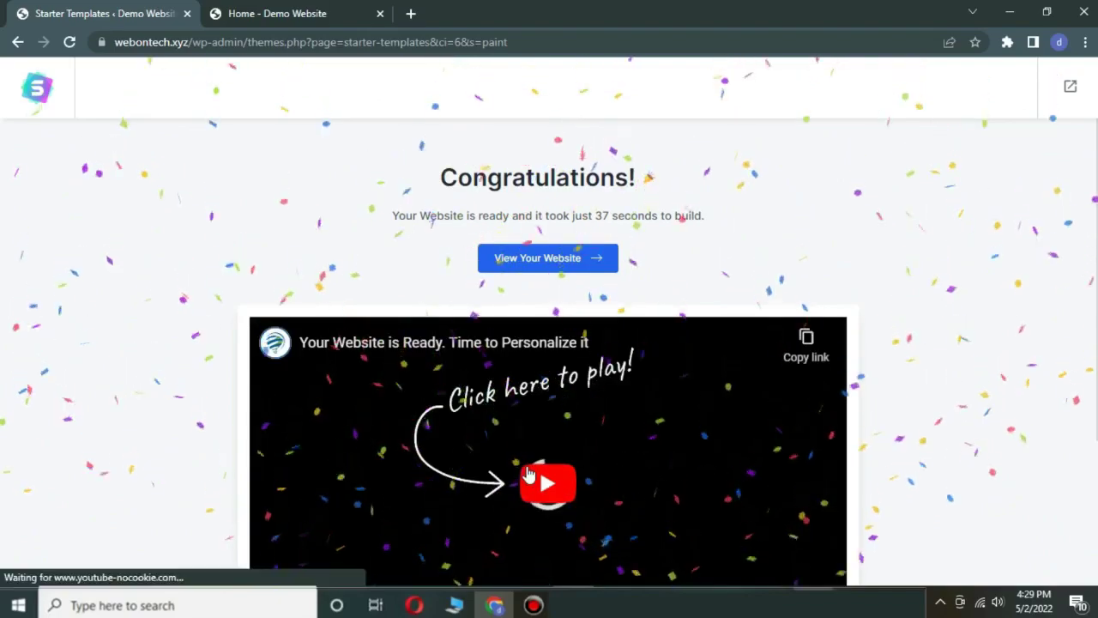
Step: Open the newly built website and close the older home page tab
{"action": "left_click", "coordinate": [528, 476]}
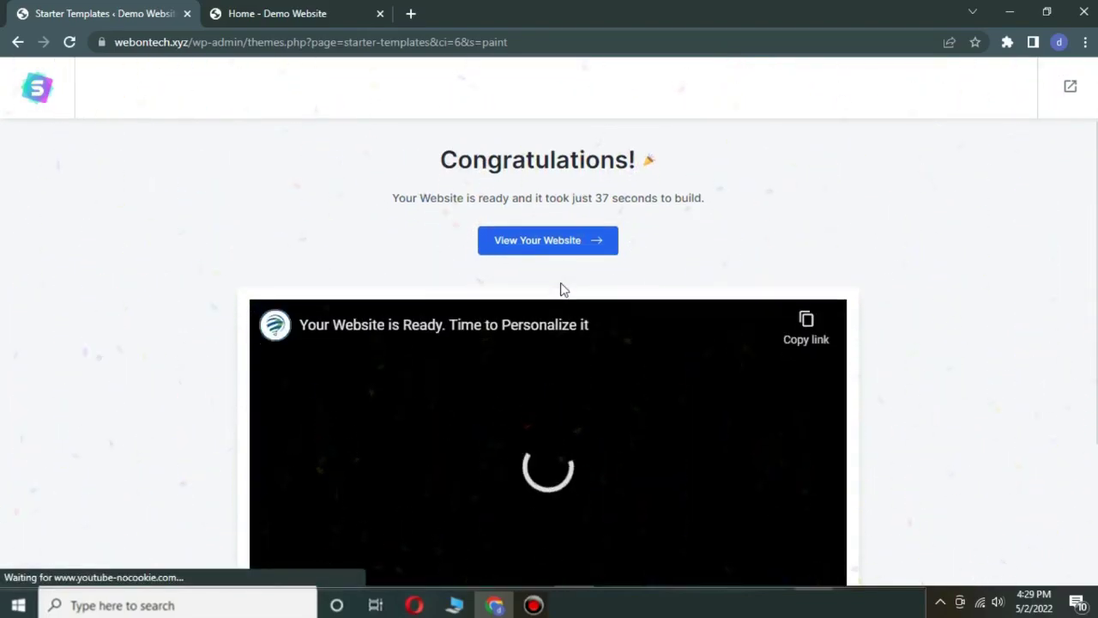
{"action": "scroll", "coordinate": [563, 290], "scroll_direction": "down", "scroll_amount": 3}
{"action": "scroll", "coordinate": [564, 289], "scroll_direction": "up", "scroll_amount": 3}
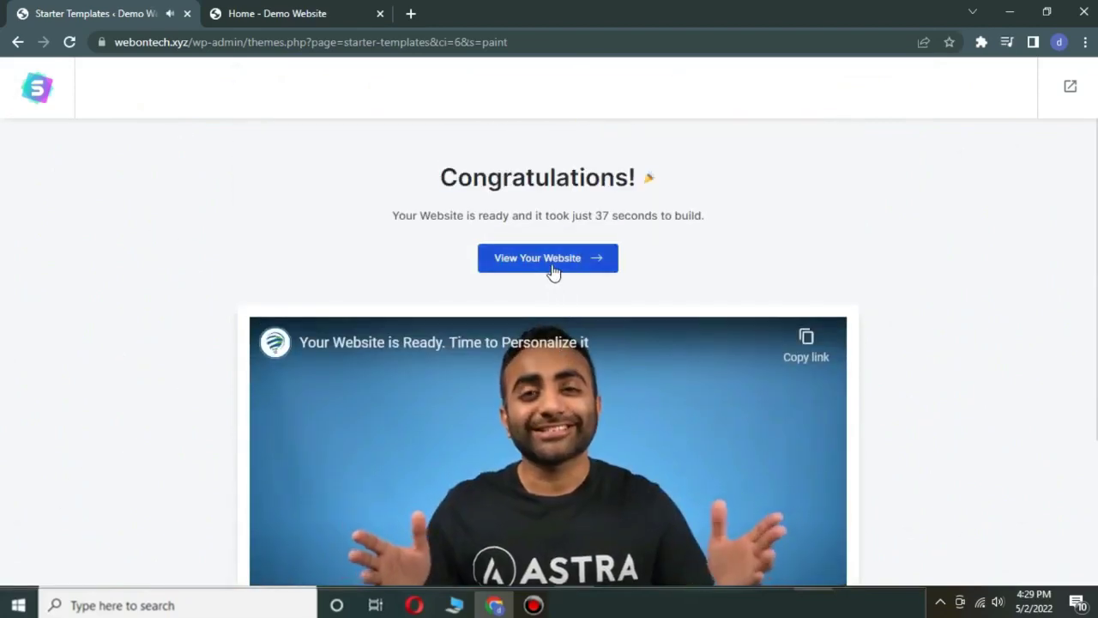
{"action": "left_click", "coordinate": [553, 267]}
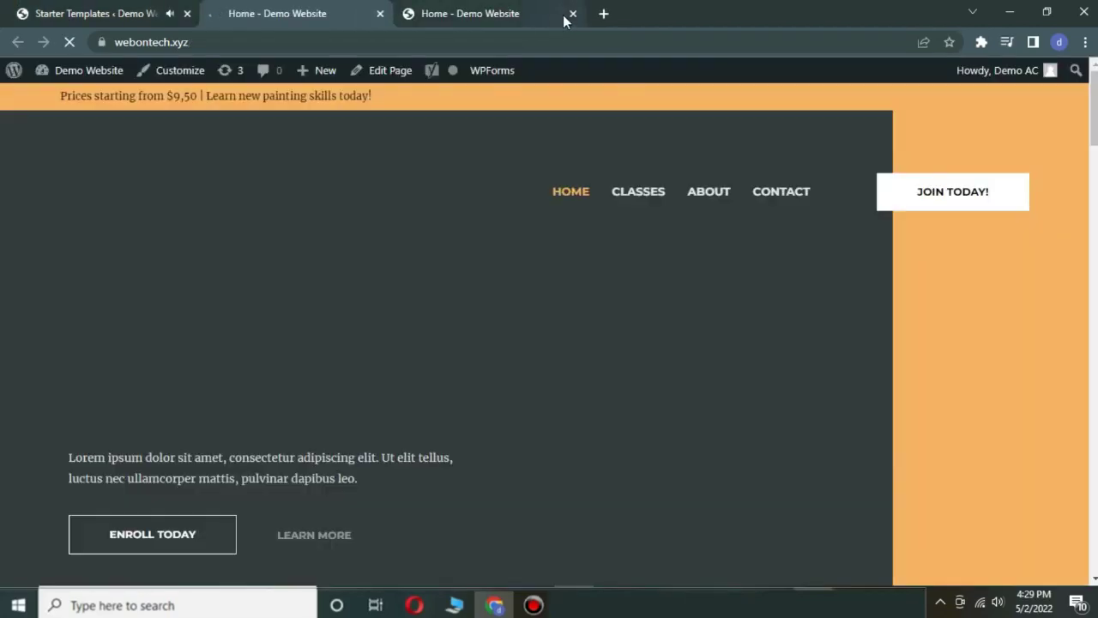
{"action": "left_click", "coordinate": [572, 14]}
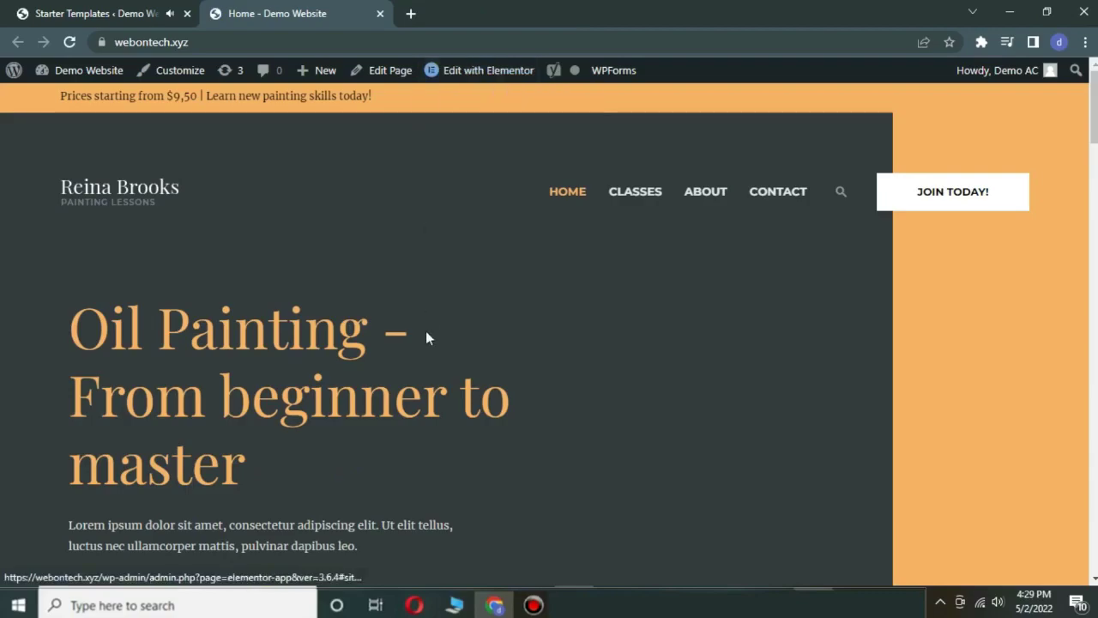
Step: Look through the imported home page from the Oil Painting banner to the footer
{"action": "scroll", "coordinate": [426, 335], "scroll_direction": "down", "scroll_amount": 10}
{"action": "scroll", "coordinate": [426, 337], "scroll_direction": "down", "scroll_amount": 12}
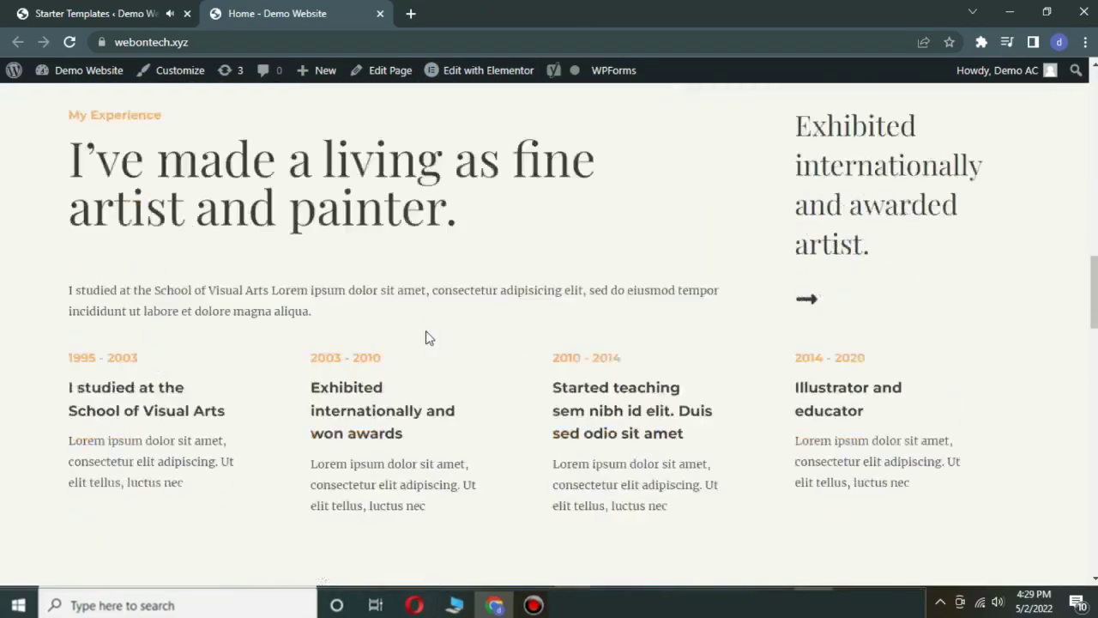
{"action": "scroll", "coordinate": [429, 337], "scroll_direction": "down", "scroll_amount": 12}
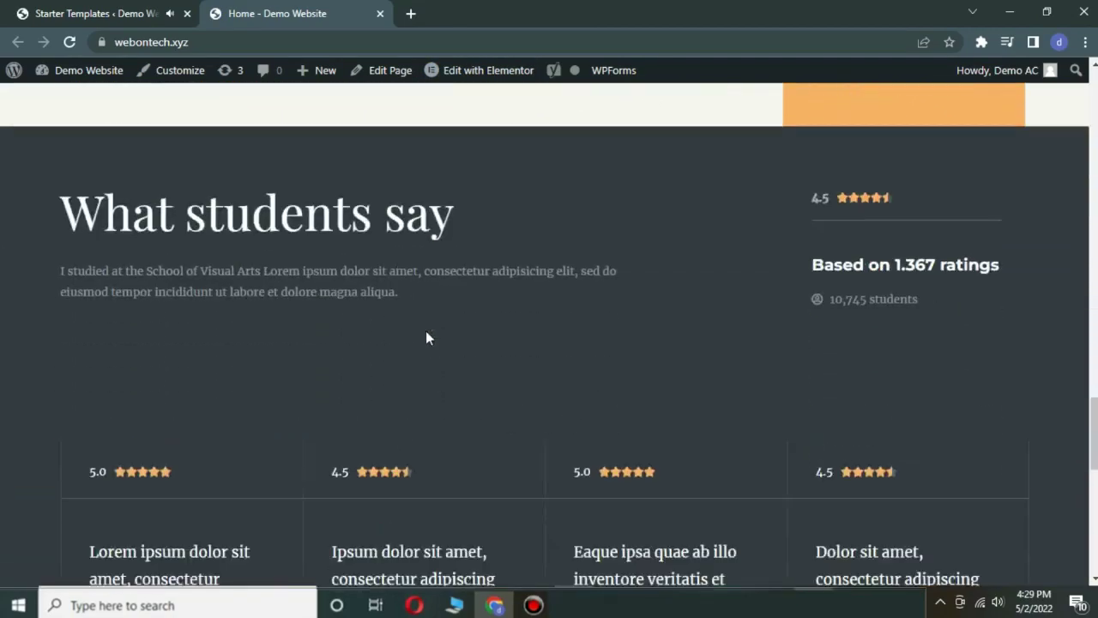
{"action": "scroll", "coordinate": [428, 337], "scroll_direction": "up", "scroll_amount": 15}
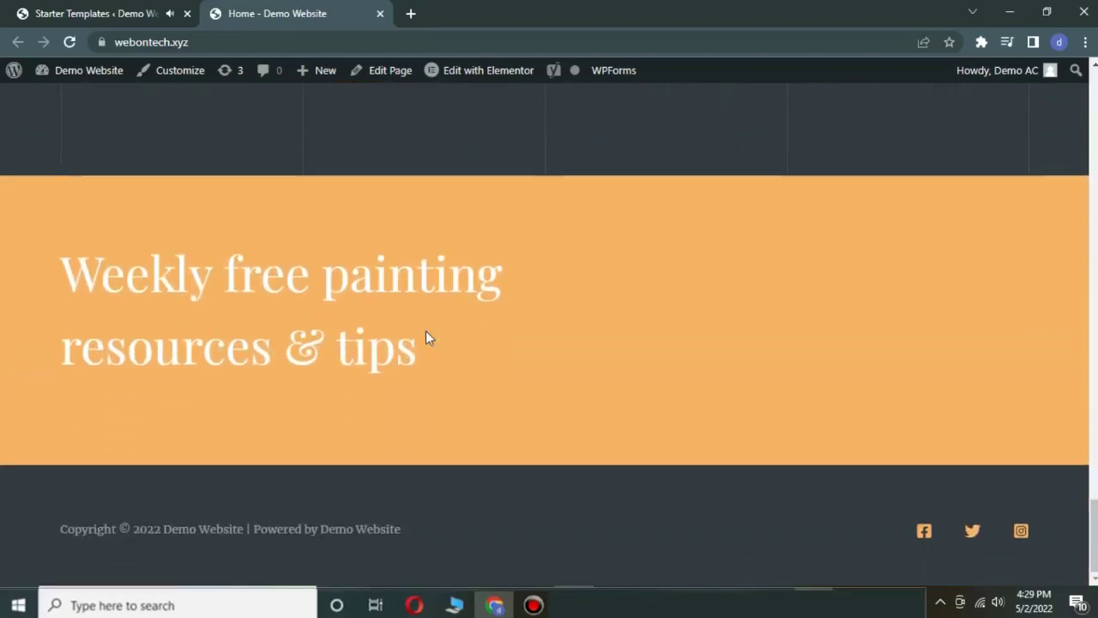
{"action": "scroll", "coordinate": [426, 330], "scroll_direction": "up", "scroll_amount": 8}
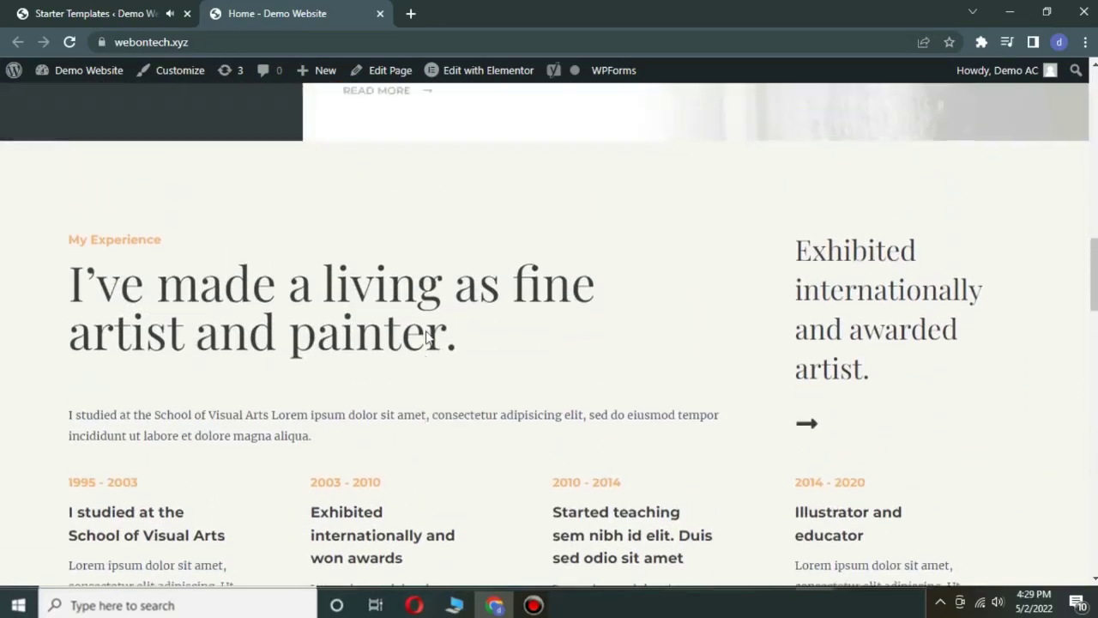
{"action": "scroll", "coordinate": [427, 331], "scroll_direction": "up", "scroll_amount": 8}
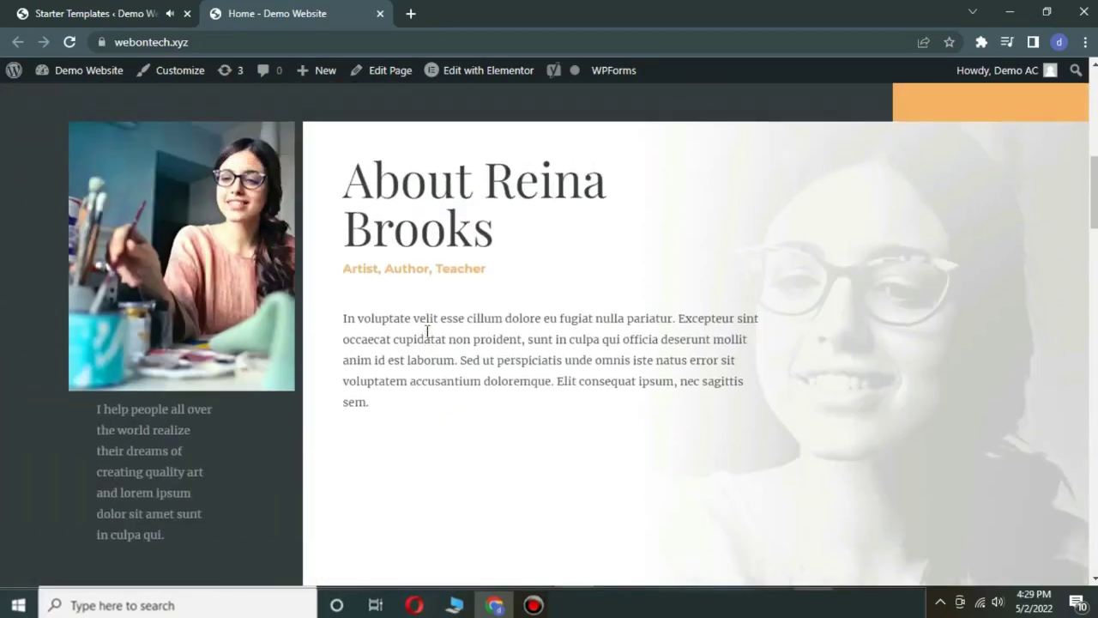
{"action": "scroll", "coordinate": [425, 330], "scroll_direction": "up", "scroll_amount": 1}
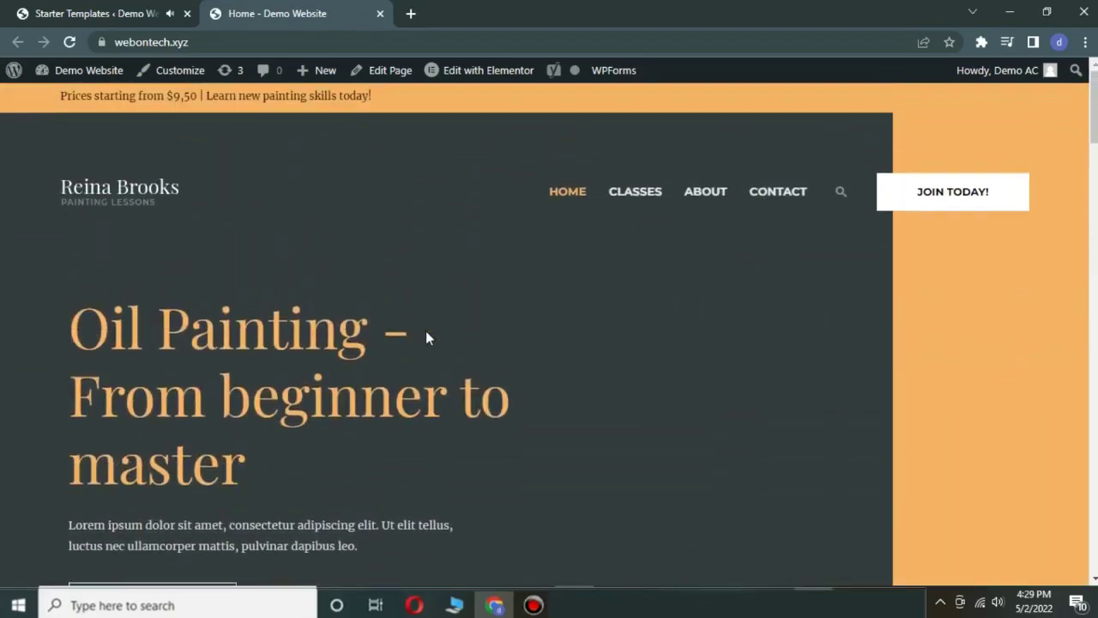
{"action": "scroll", "coordinate": [494, 148], "scroll_direction": "down", "scroll_amount": 15}
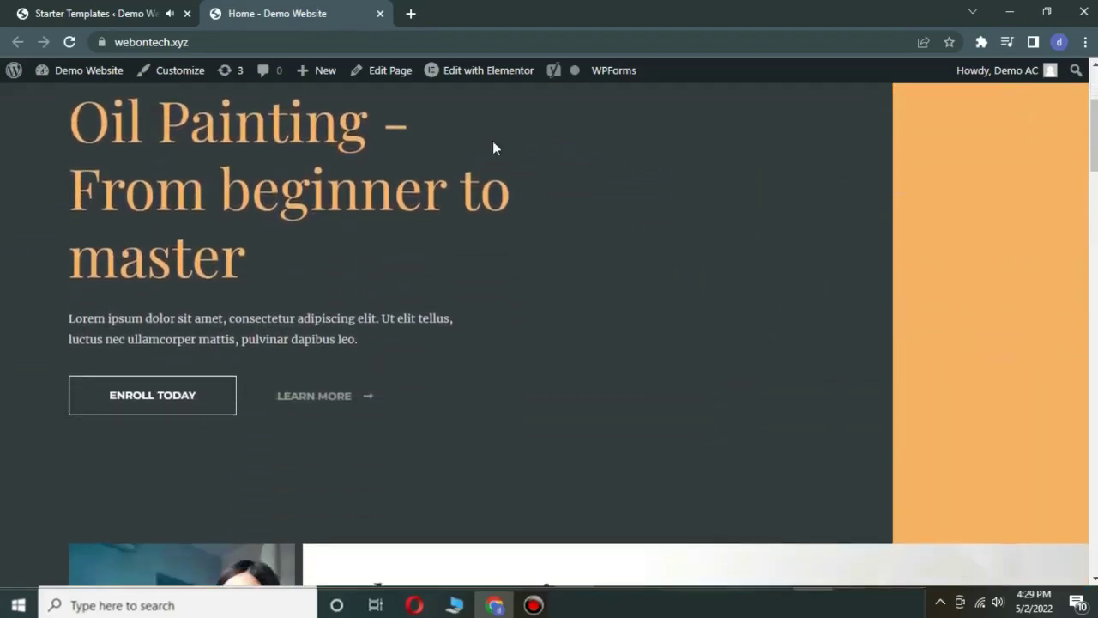
{"action": "scroll", "coordinate": [494, 148], "scroll_direction": "down", "scroll_amount": 5}
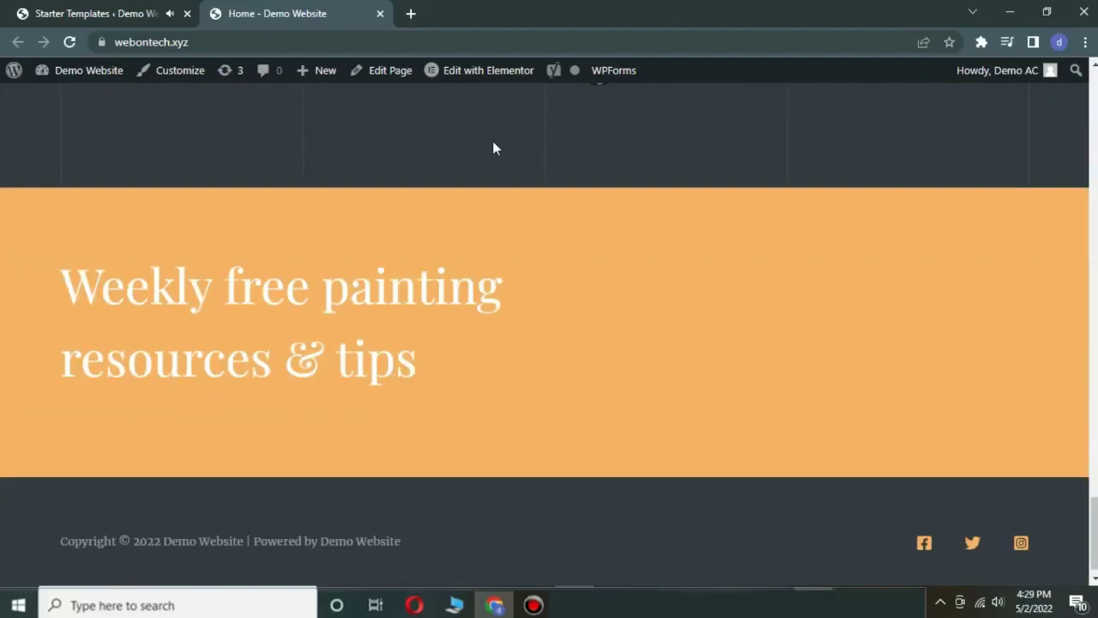
{"action": "scroll", "coordinate": [493, 148], "scroll_direction": "up", "scroll_amount": 15}
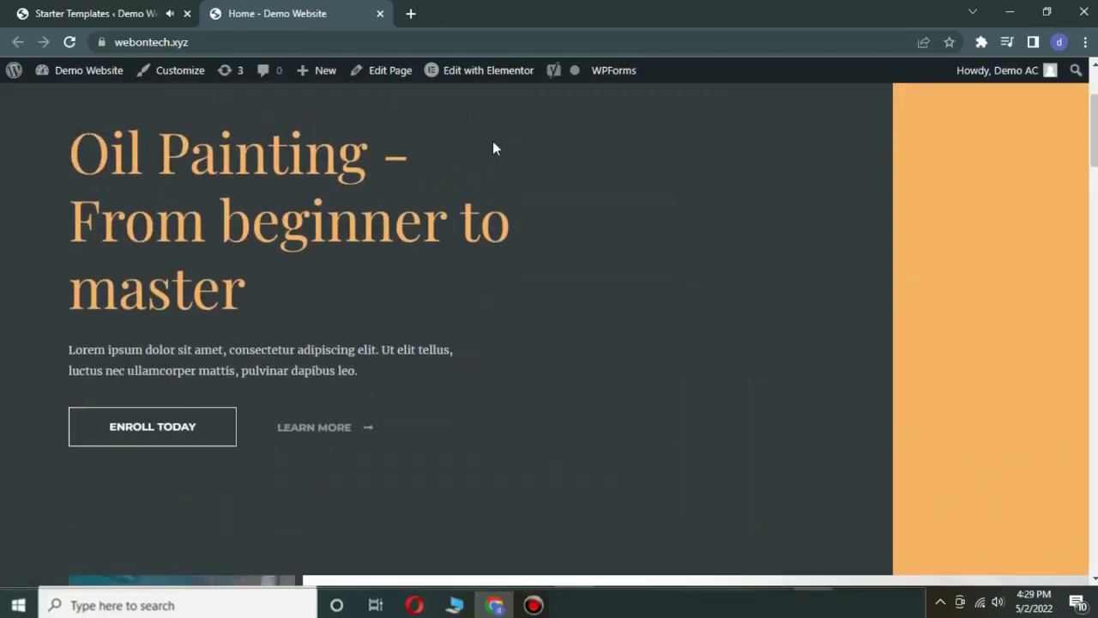
{"action": "scroll", "coordinate": [492, 144], "scroll_direction": "up", "scroll_amount": 3}
Step: Open the home page in the Elementor editor and review the Oil Painting banner section's style and layout settings
{"action": "mouse_move", "coordinate": [463, 79]}
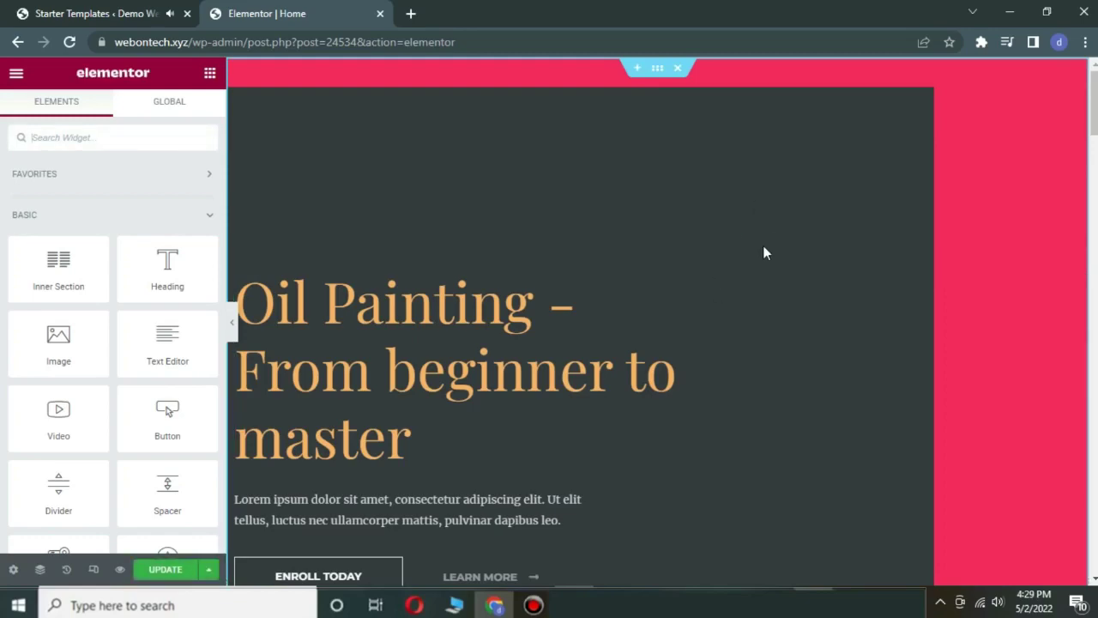
{"action": "scroll", "coordinate": [763, 245], "scroll_direction": "down", "scroll_amount": 8}
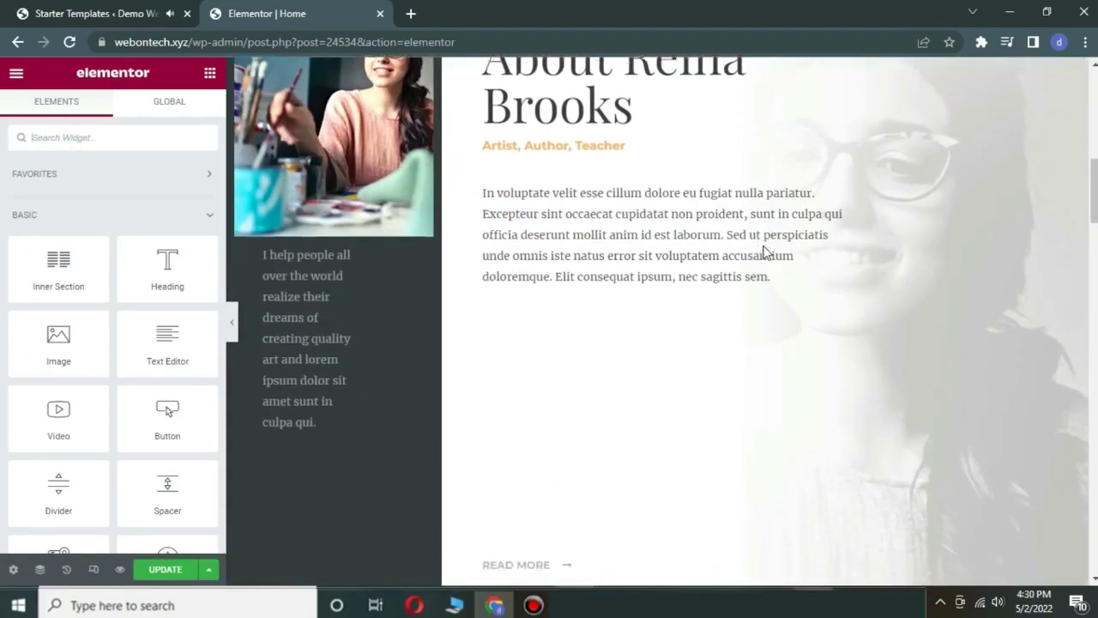
{"action": "scroll", "coordinate": [764, 251], "scroll_direction": "up", "scroll_amount": 8}
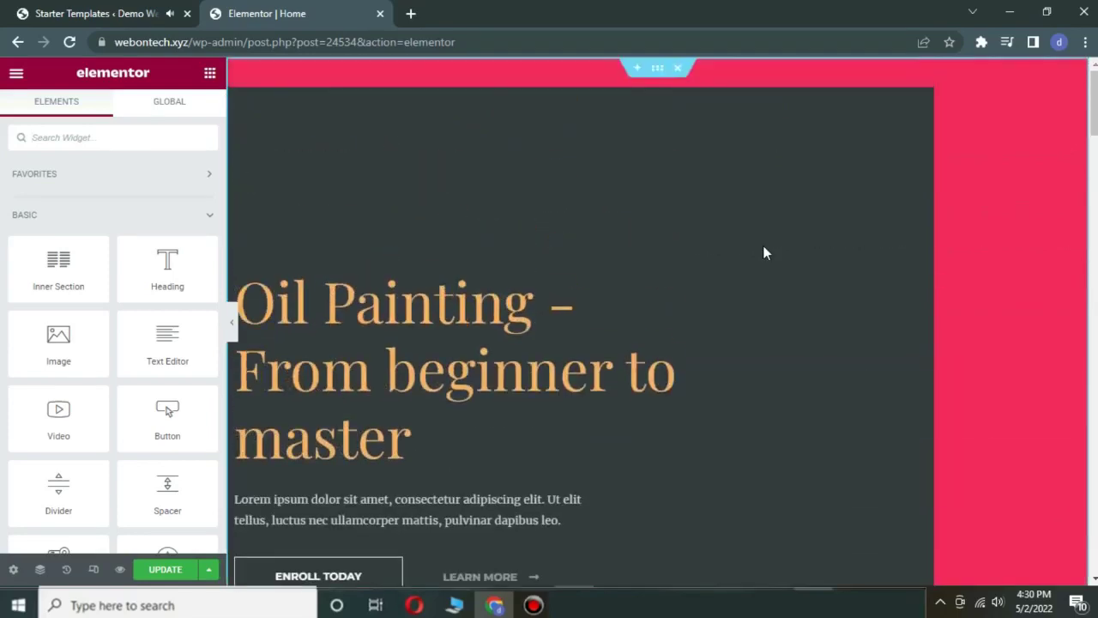
{"action": "left_click", "coordinate": [657, 68]}
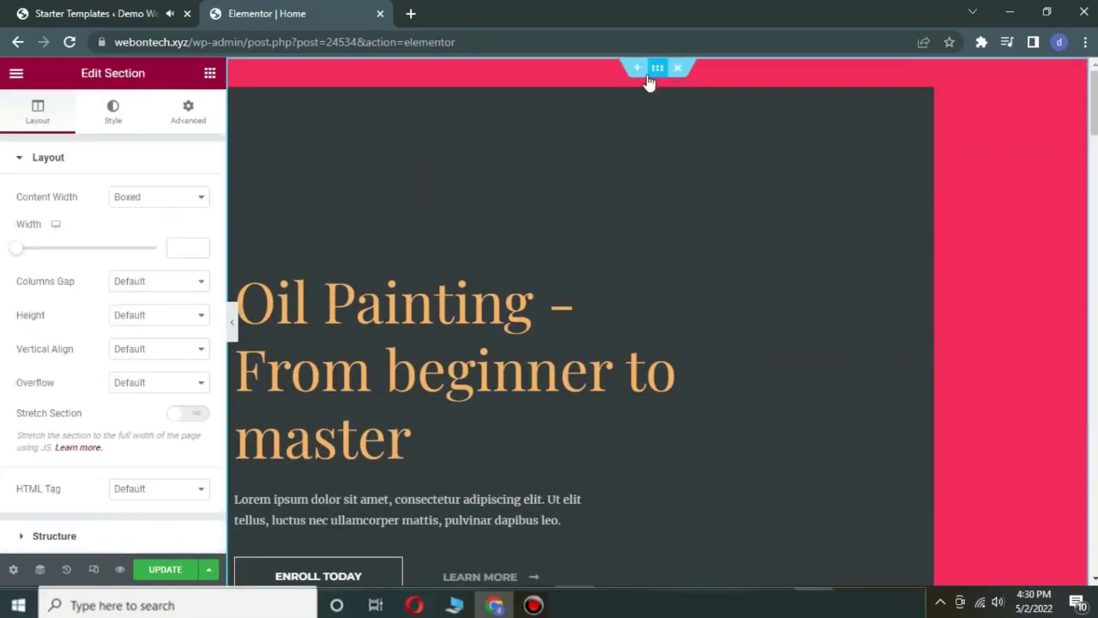
{"action": "left_click", "coordinate": [114, 116]}
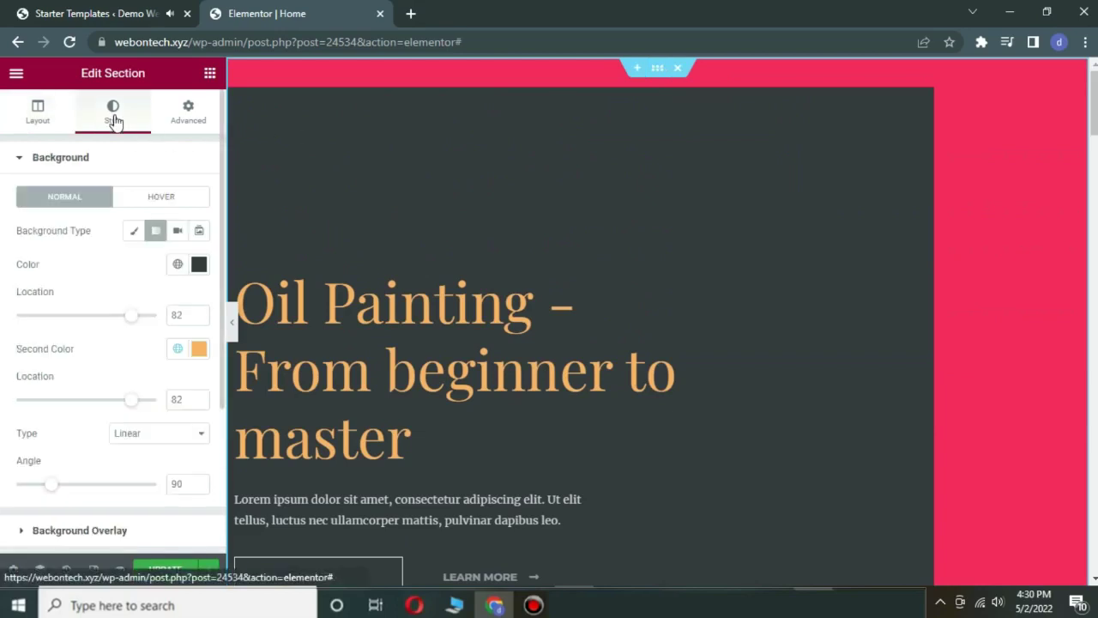
{"action": "left_click", "coordinate": [47, 123]}
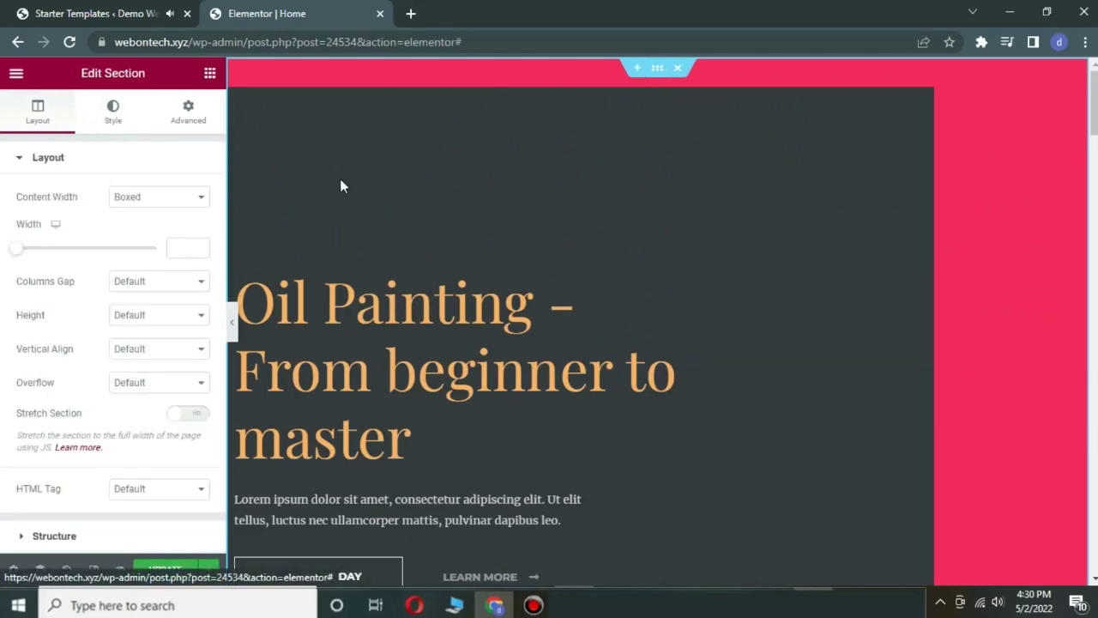
Step: Open the settings of the artist's photo beside the About section and look over the rest of the page
{"action": "scroll", "coordinate": [531, 273], "scroll_direction": "down", "scroll_amount": 3}
{"action": "scroll", "coordinate": [532, 273], "scroll_direction": "down", "scroll_amount": 4}
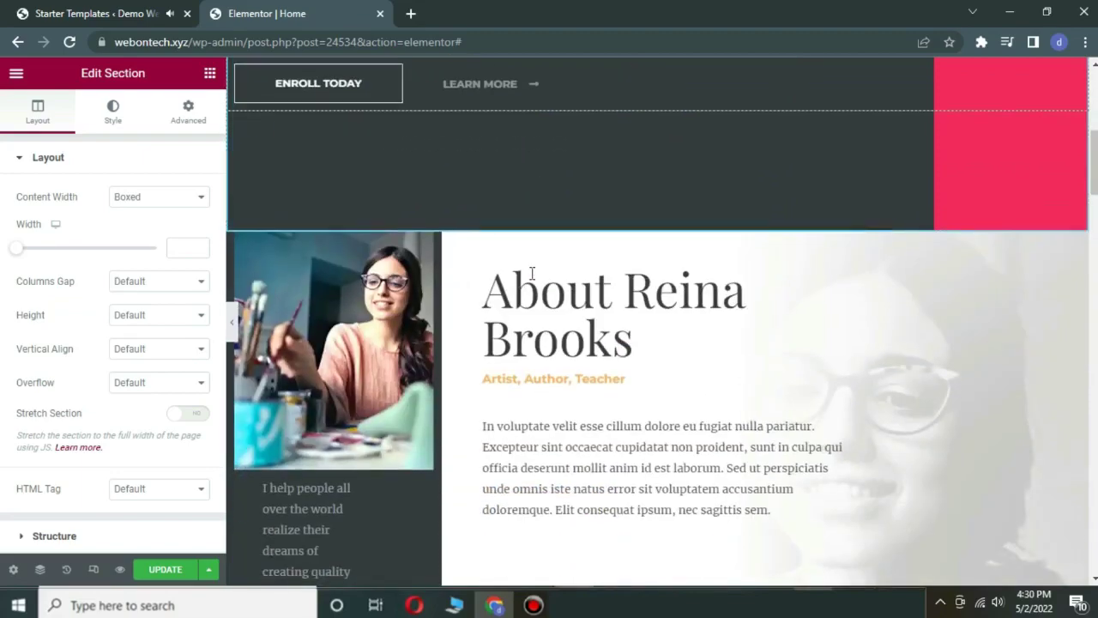
{"action": "left_click", "coordinate": [367, 288]}
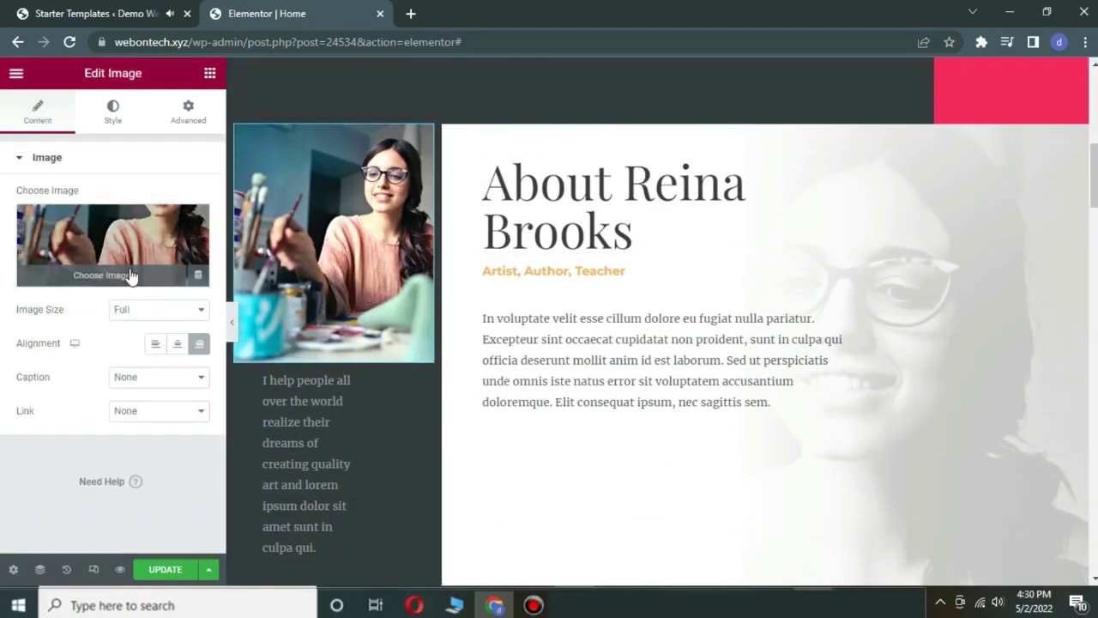
{"action": "scroll", "coordinate": [624, 276], "scroll_direction": "down", "scroll_amount": 5}
{"action": "scroll", "coordinate": [625, 283], "scroll_direction": "down", "scroll_amount": 15}
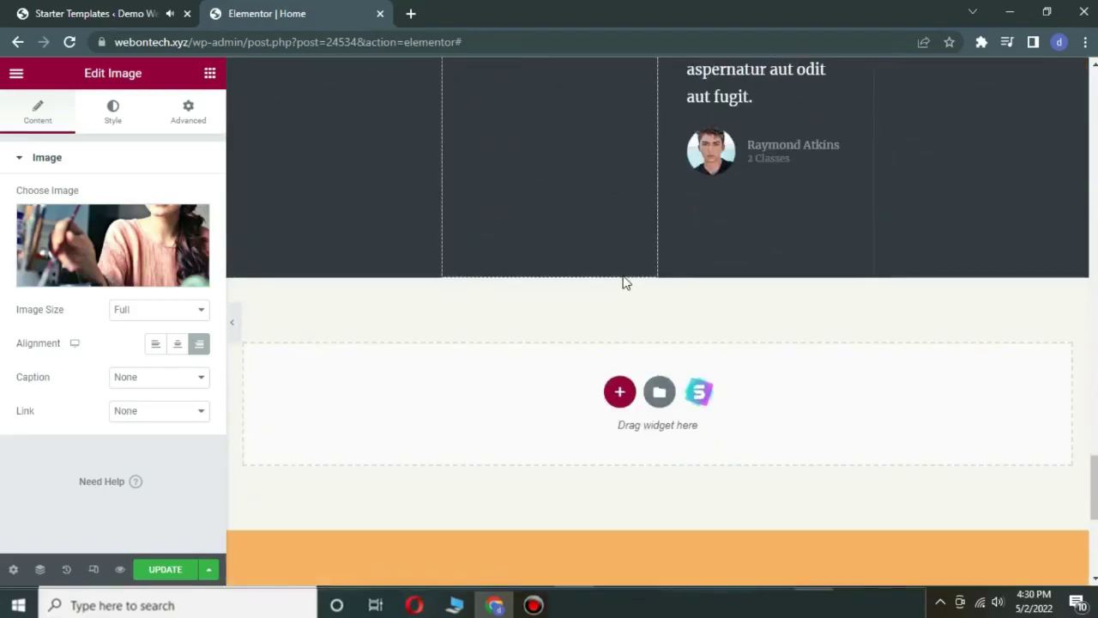
Step: Replace the banner heading about oil painting with "Start Some Painting With Me....."
{"action": "scroll", "coordinate": [624, 283], "scroll_direction": "up", "scroll_amount": 10}
{"action": "scroll", "coordinate": [623, 276], "scroll_direction": "up", "scroll_amount": 20}
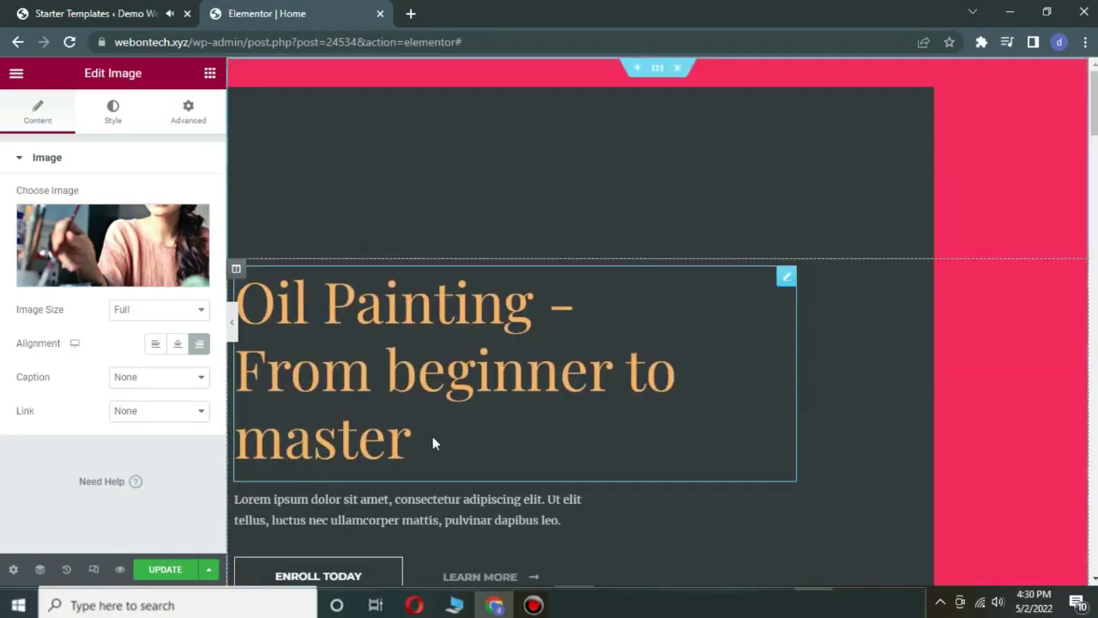
{"action": "left_click", "coordinate": [430, 439]}
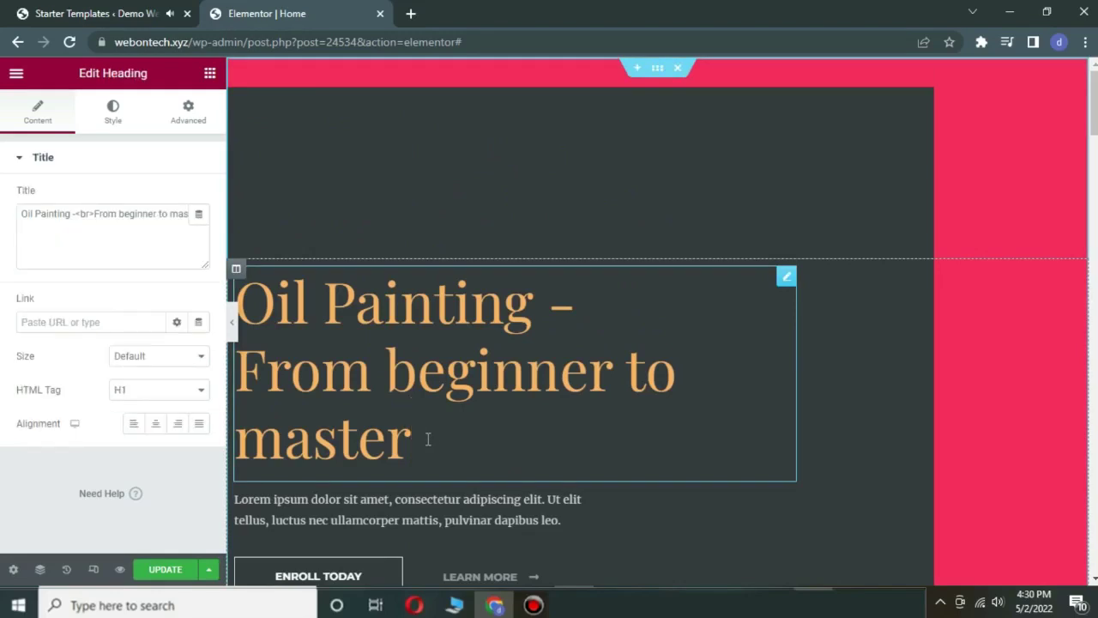
{"action": "left_click_drag", "start_coordinate": [428, 439], "coordinate": [228, 327]}
{"action": "left_click", "coordinate": [225, 324]}
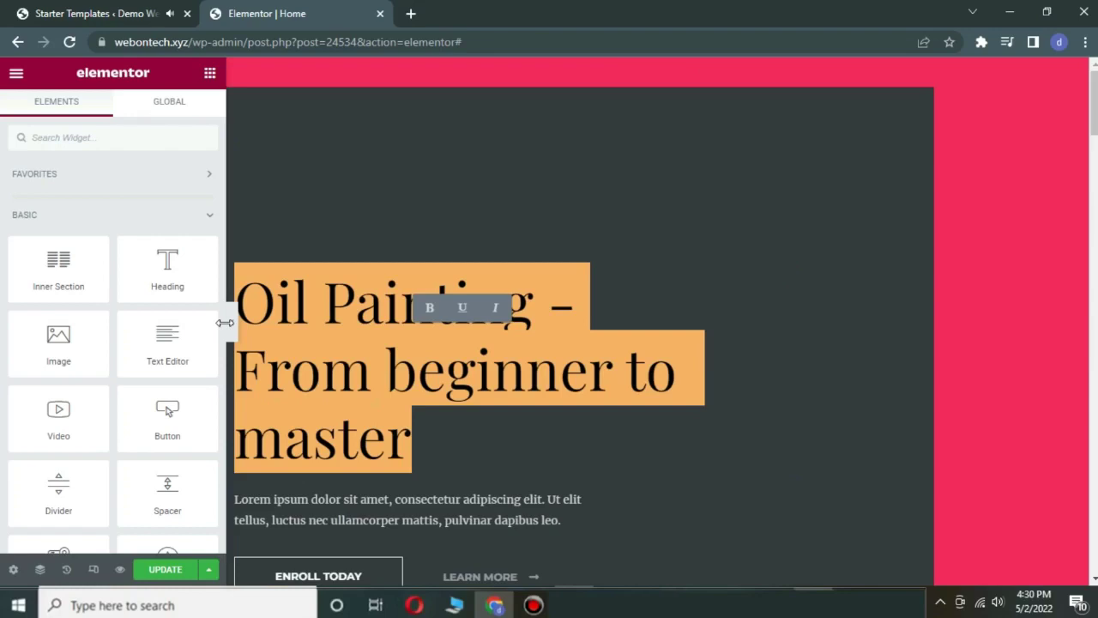
{"action": "type", "text": "Start"}
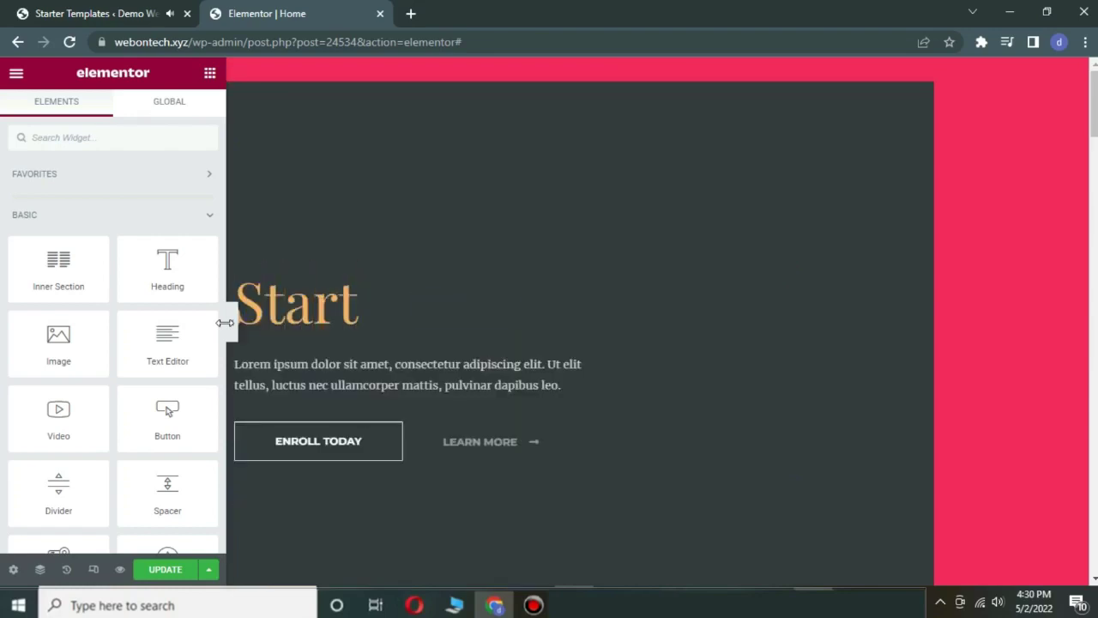
{"action": "type", "text": " Some"}
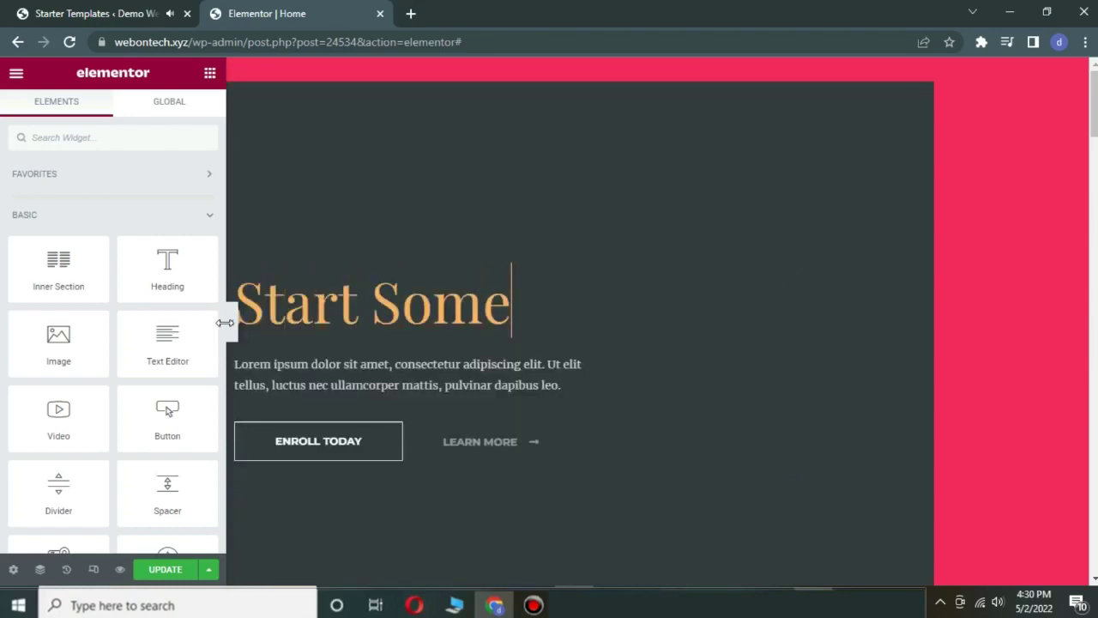
{"action": "type", "text": " Paint"}
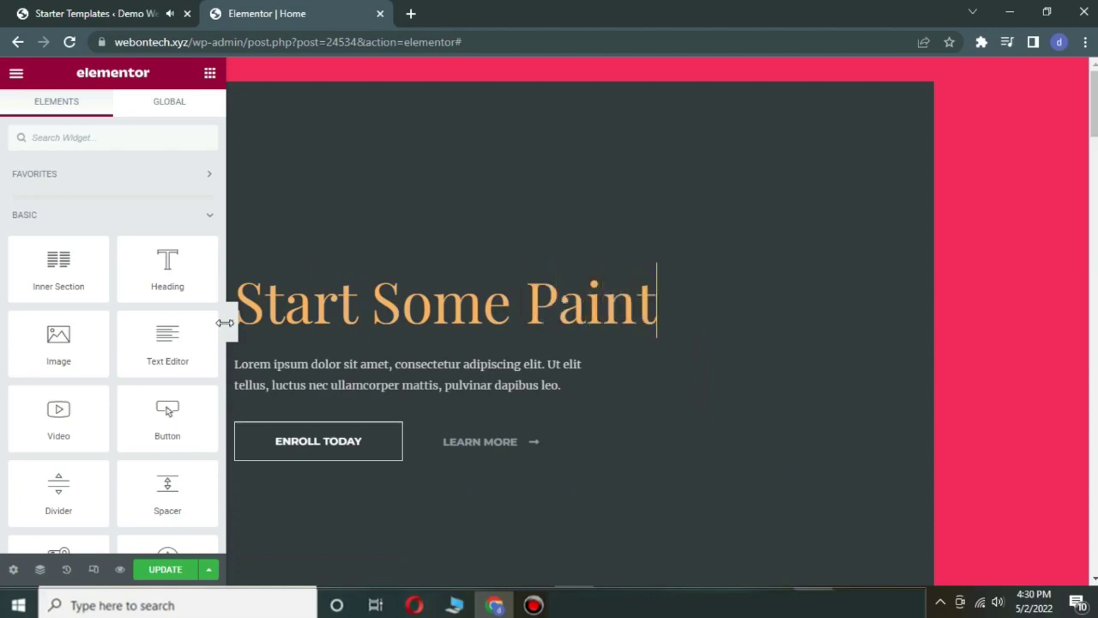
{"action": "type", "text": "ing "}
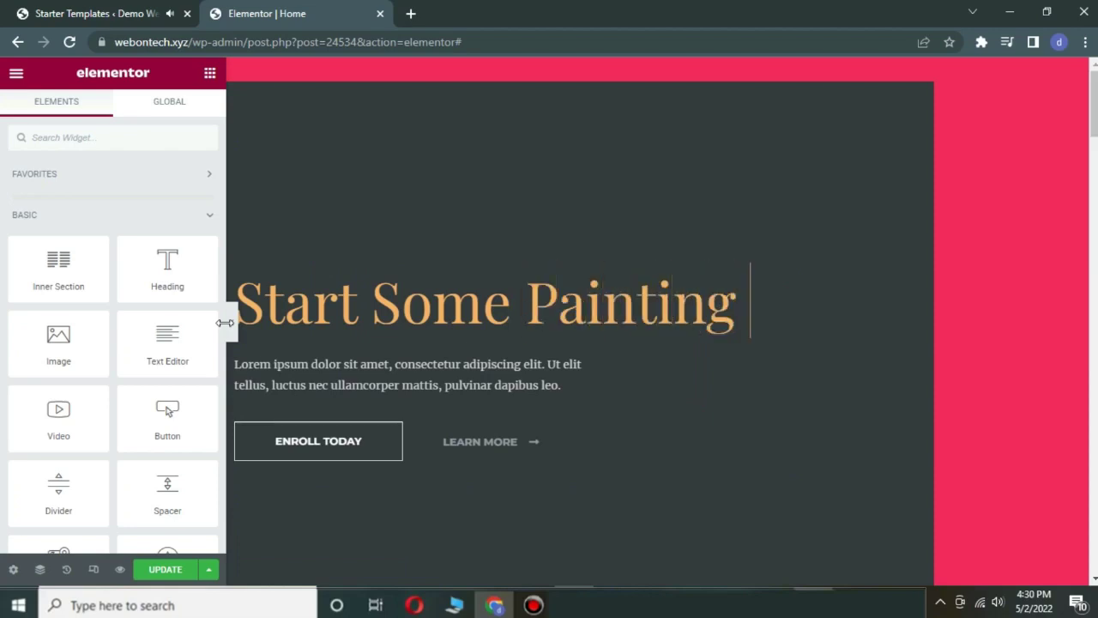
{"action": "type", "text": "With"}
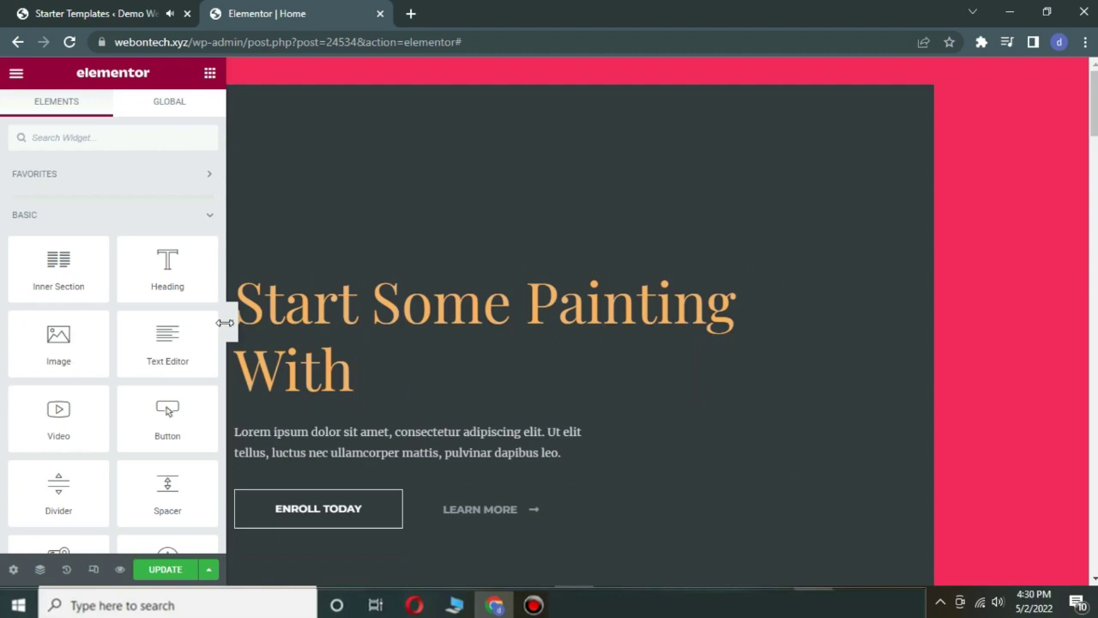
{"action": "type", "text": " Me....."}
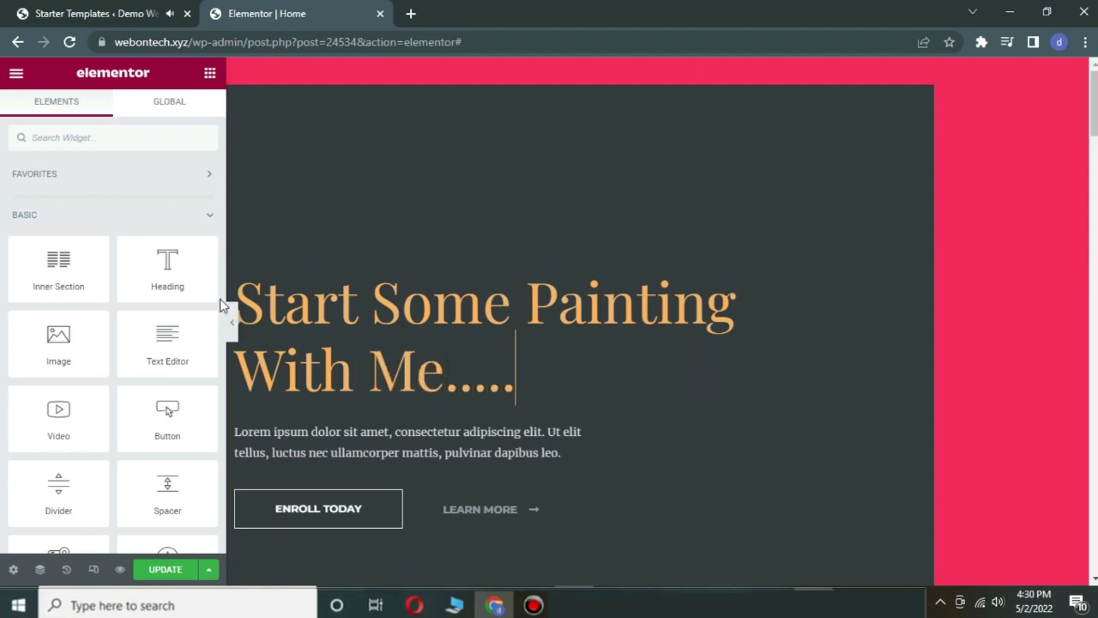
{"action": "left_click", "coordinate": [343, 442]}
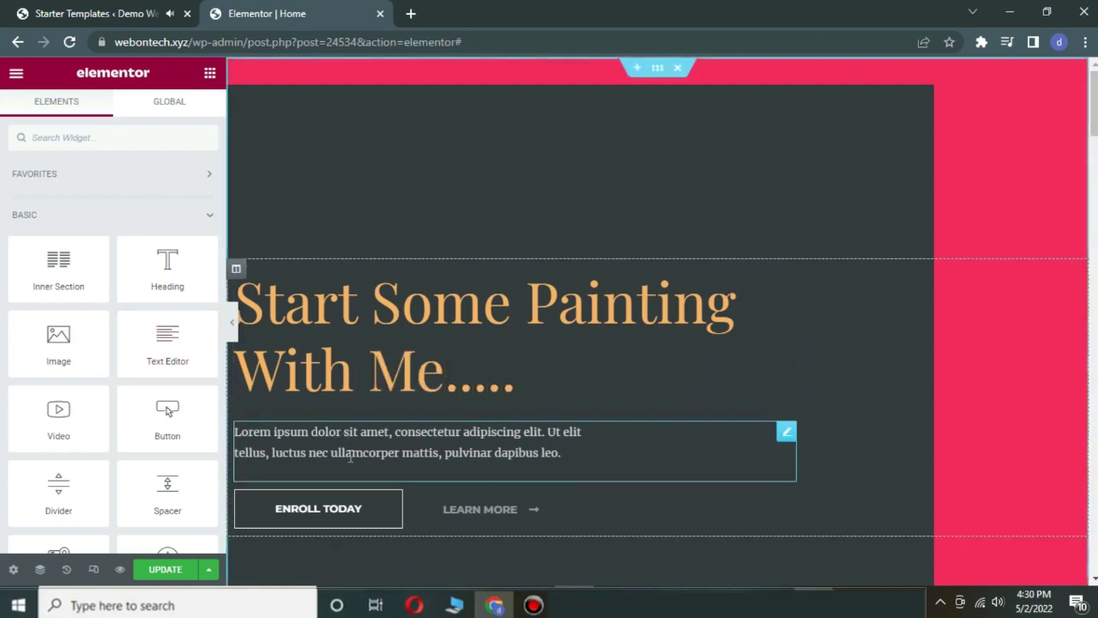
{"action": "left_click", "coordinate": [341, 506]}
{"action": "left_click", "coordinate": [32, 290]}
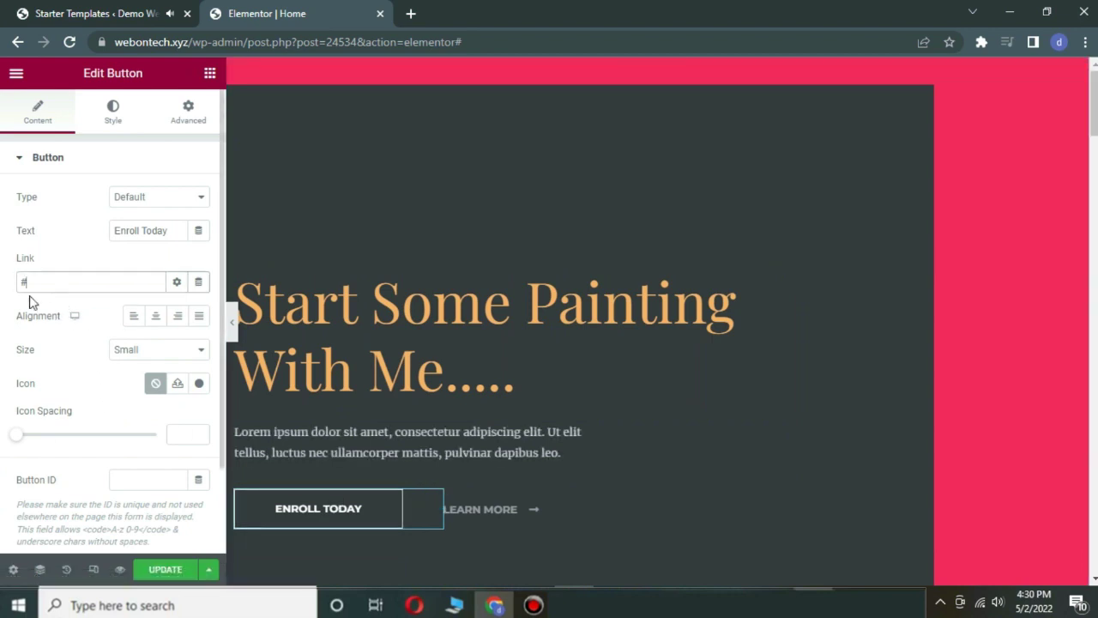
{"action": "key", "text": "BackSpace"}
{"action": "type", "text": "www.google"}
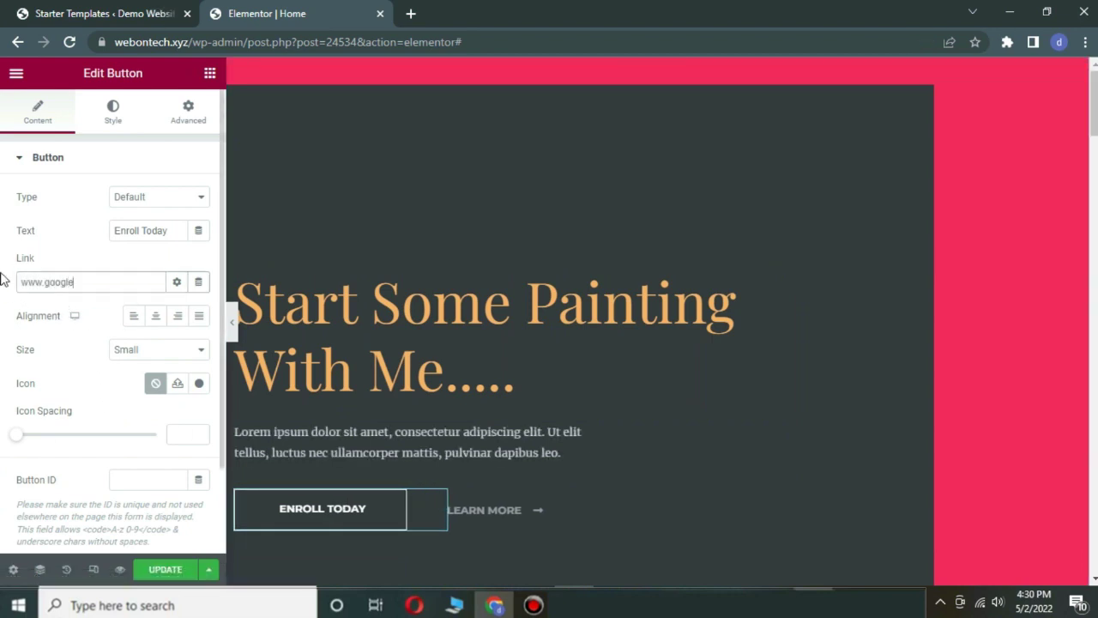
{"action": "type", "text": ".com"}
{"action": "left_click_drag", "start_coordinate": [177, 233], "coordinate": [65, 278]}
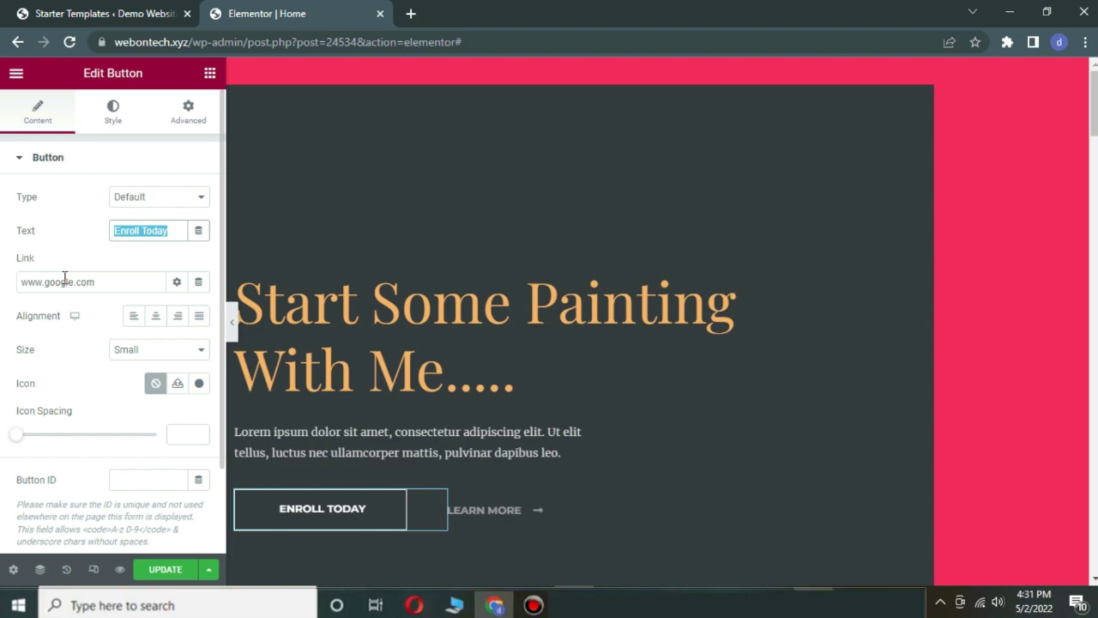
Step: Review the banner section's layout and its background, overlay, border, shape divider and typography style settings
{"action": "scroll", "coordinate": [342, 158], "scroll_direction": "down", "scroll_amount": 1}
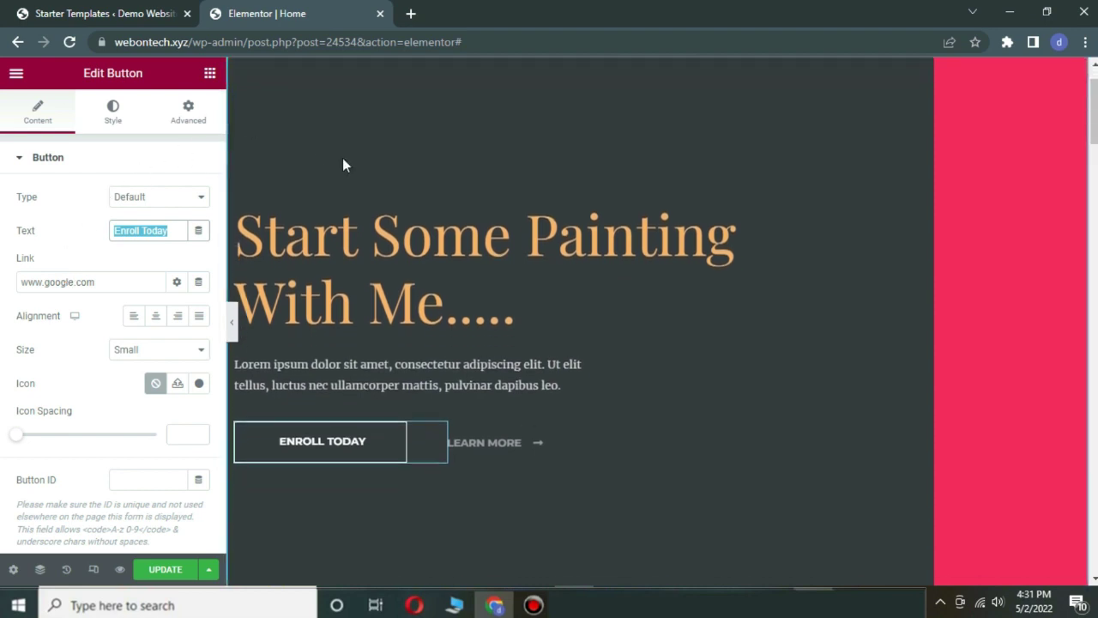
{"action": "scroll", "coordinate": [342, 157], "scroll_direction": "up", "scroll_amount": 1}
{"action": "left_click", "coordinate": [657, 67]}
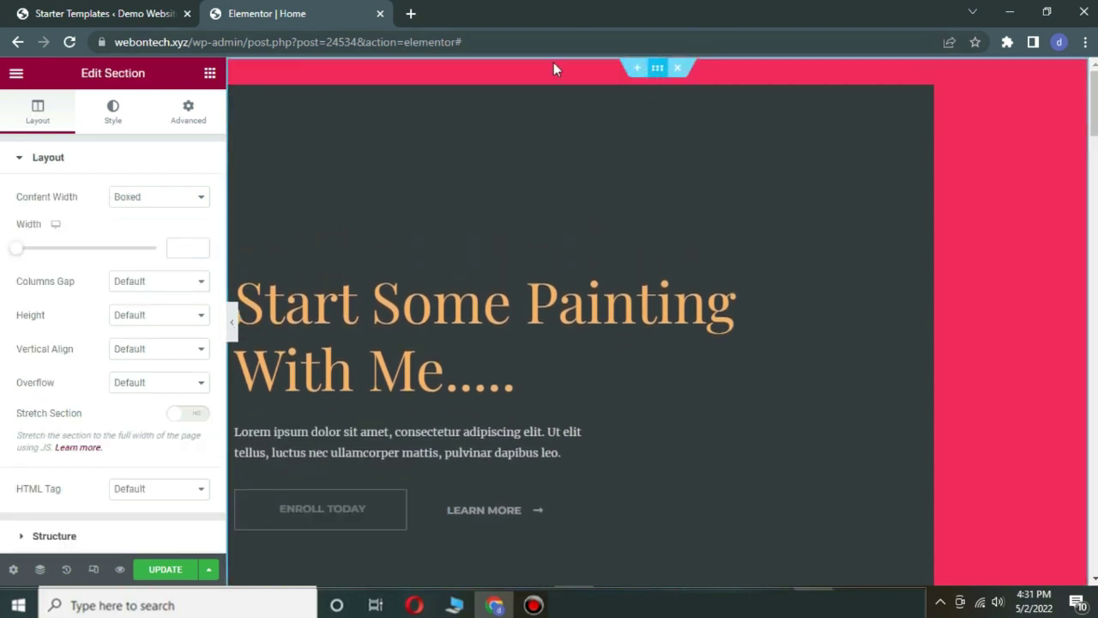
{"action": "left_click", "coordinate": [114, 120]}
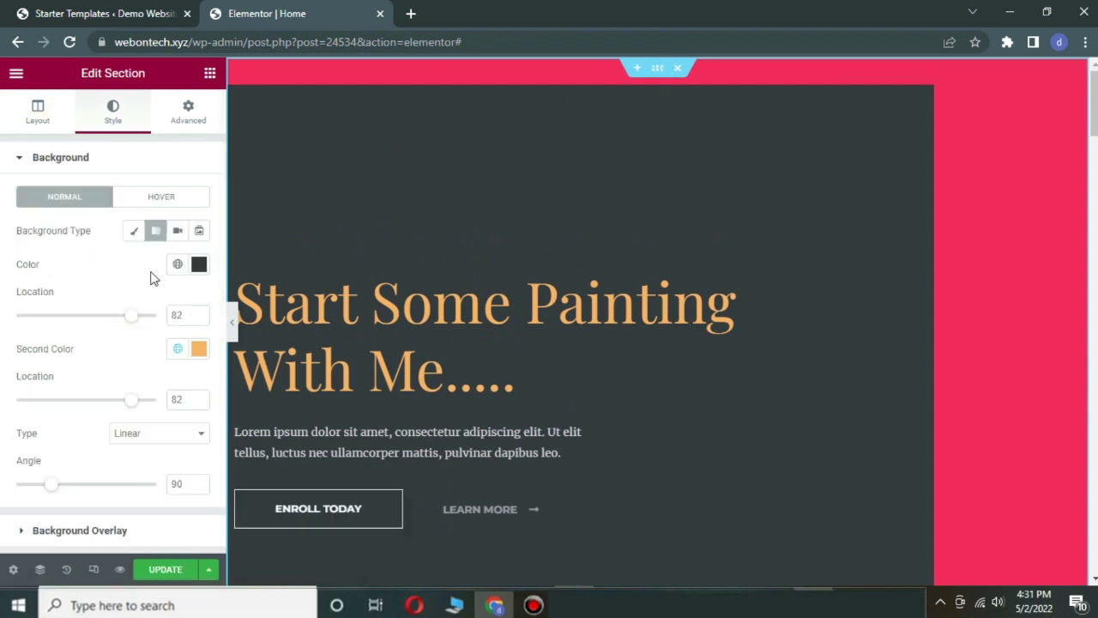
{"action": "scroll", "coordinate": [163, 333], "scroll_direction": "down", "scroll_amount": 3}
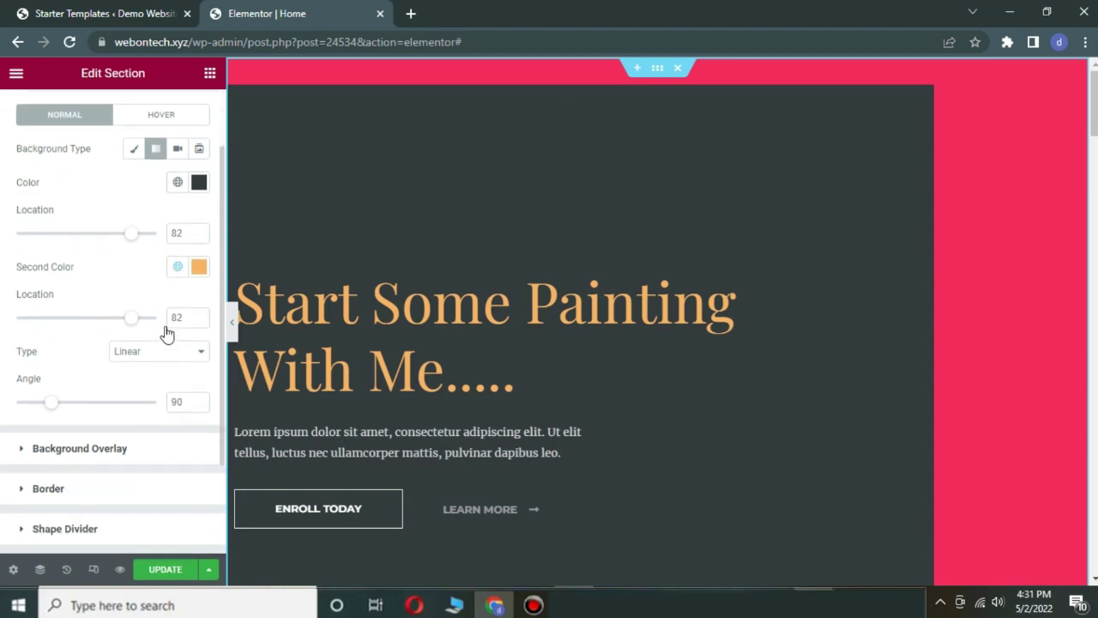
{"action": "left_click", "coordinate": [54, 433]}
{"action": "scroll", "coordinate": [54, 434], "scroll_direction": "down", "scroll_amount": 5}
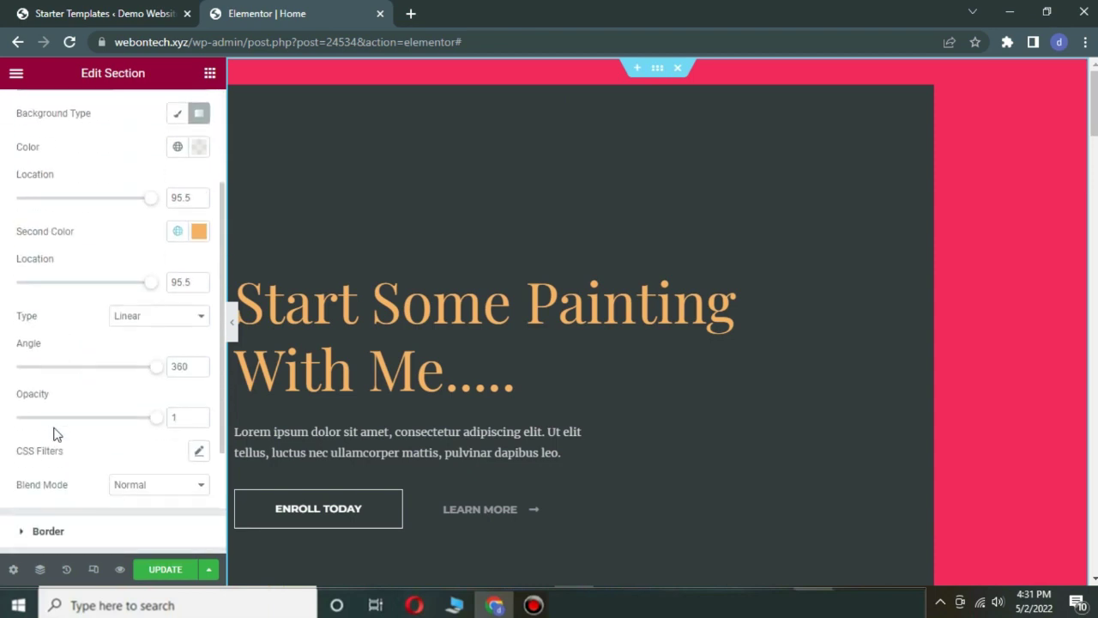
{"action": "scroll", "coordinate": [54, 433], "scroll_direction": "down", "scroll_amount": 1}
{"action": "left_click", "coordinate": [59, 410]}
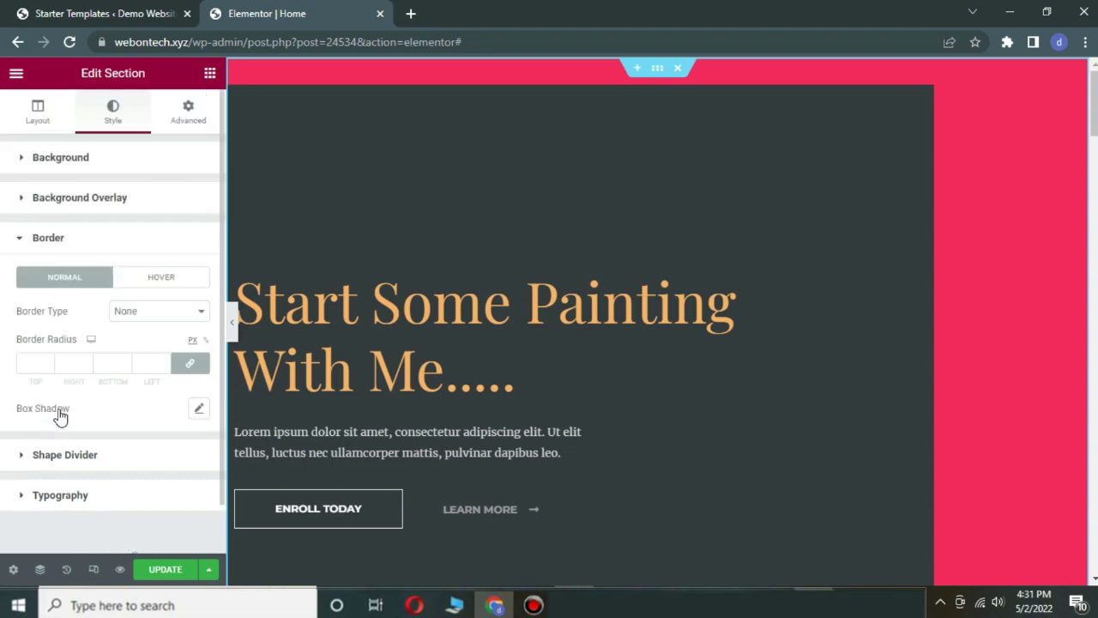
{"action": "left_click", "coordinate": [65, 455]}
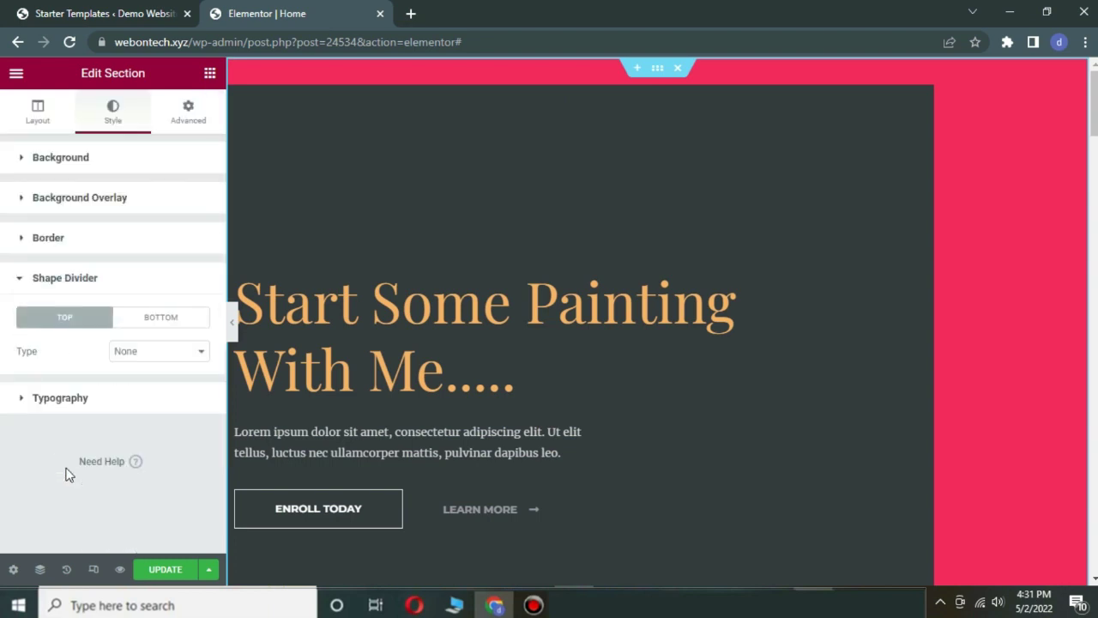
{"action": "left_click", "coordinate": [73, 410]}
Step: Change the first color of the banner section's background gradient to dark gray #3D3E3F
{"action": "left_click", "coordinate": [147, 175]}
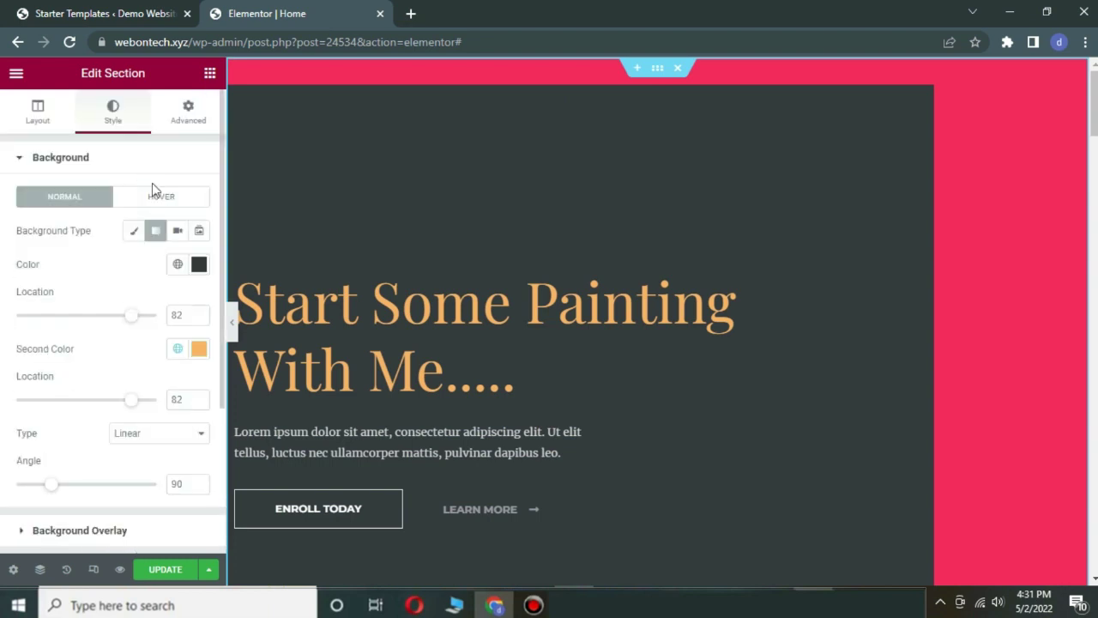
{"action": "left_click", "coordinate": [198, 268]}
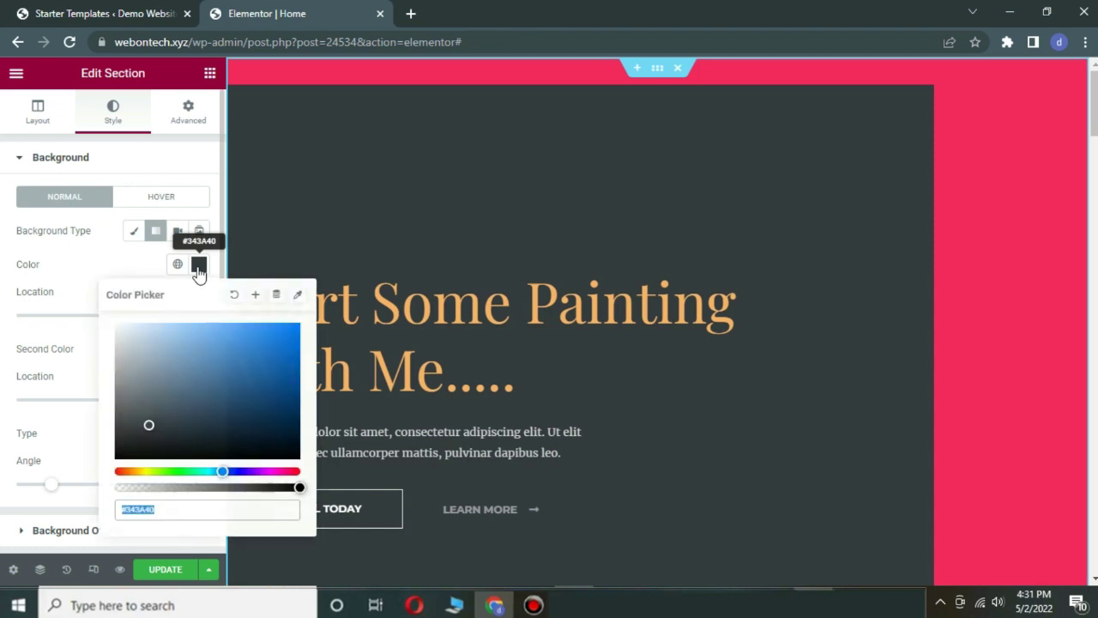
{"action": "left_click", "coordinate": [199, 360]}
{"action": "mouse_move", "coordinate": [165, 367]}
{"action": "left_mouse_down"}
{"action": "mouse_move", "coordinate": [120, 368]}
{"action": "mouse_move", "coordinate": [121, 426]}
{"action": "left_mouse_up"}
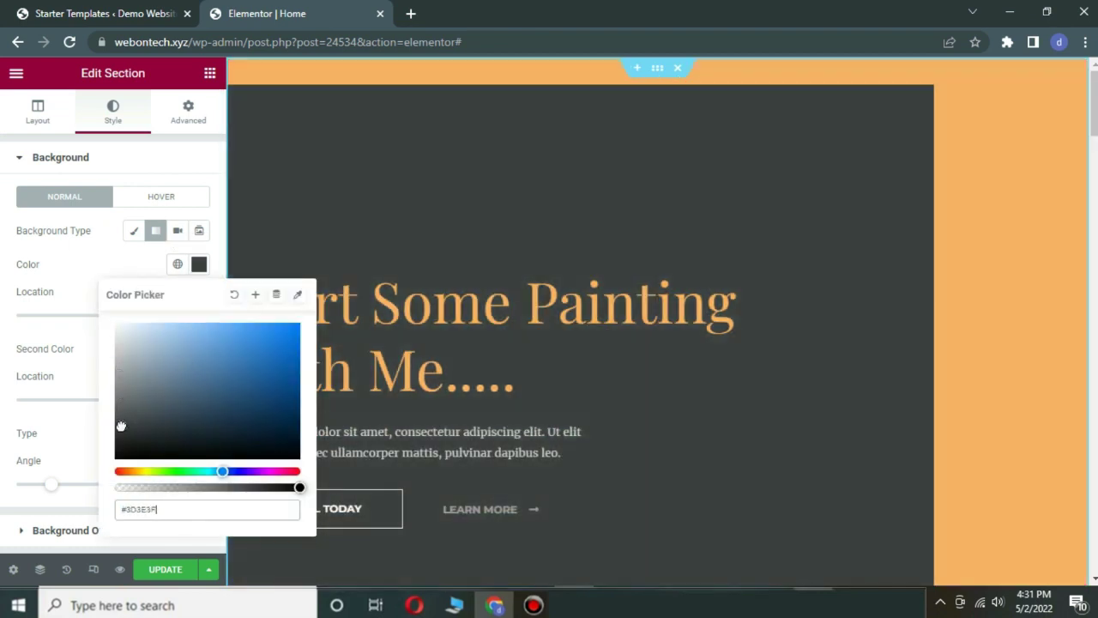
{"action": "left_click", "coordinate": [84, 177]}
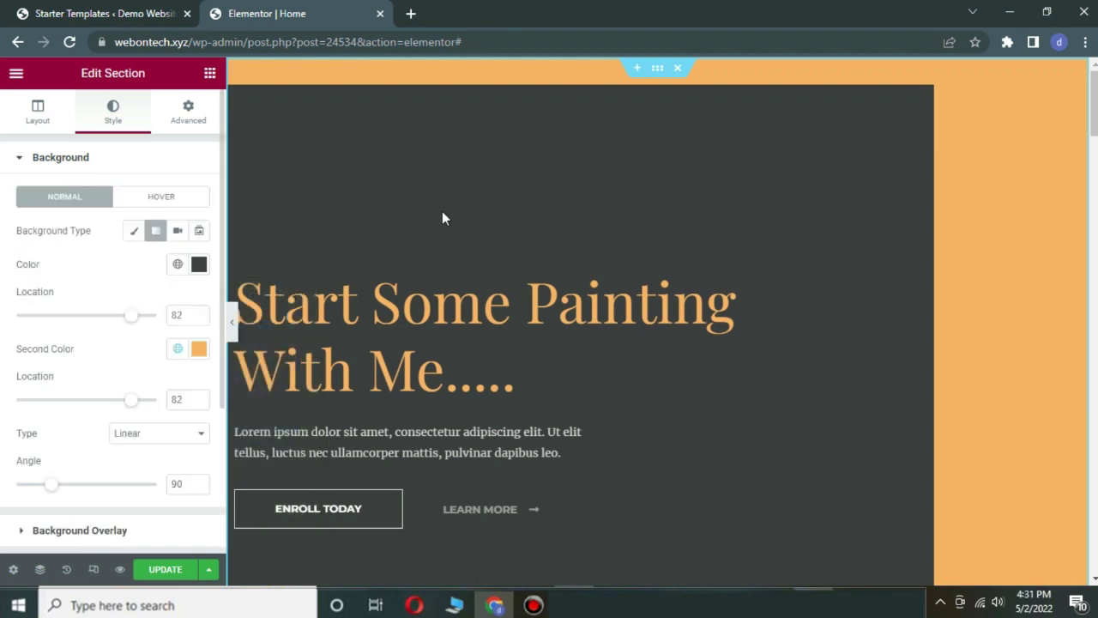
Step: Change the second color of the banner section's background gradient to violet-blue #7367F7
{"action": "left_click", "coordinate": [202, 352]}
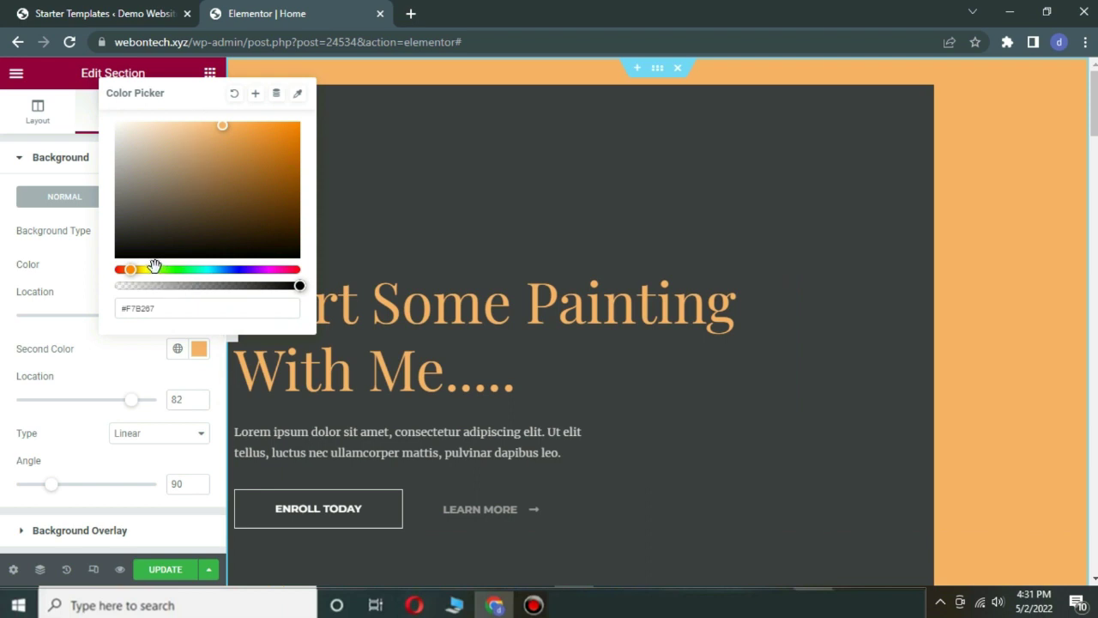
{"action": "left_click_drag", "start_coordinate": [153, 268], "coordinate": [241, 272]}
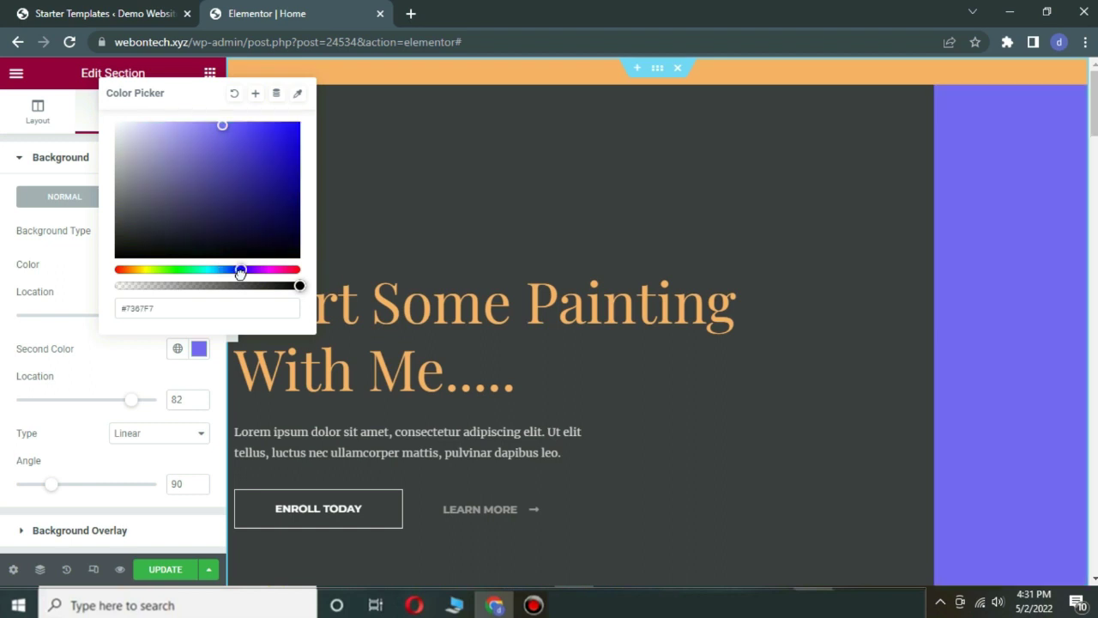
{"action": "left_click", "coordinate": [42, 357]}
Step: Try black as the second color of the banner's background overlay, and settle on a slightly deeper orange
{"action": "scroll", "coordinate": [45, 357], "scroll_direction": "down", "scroll_amount": 1}
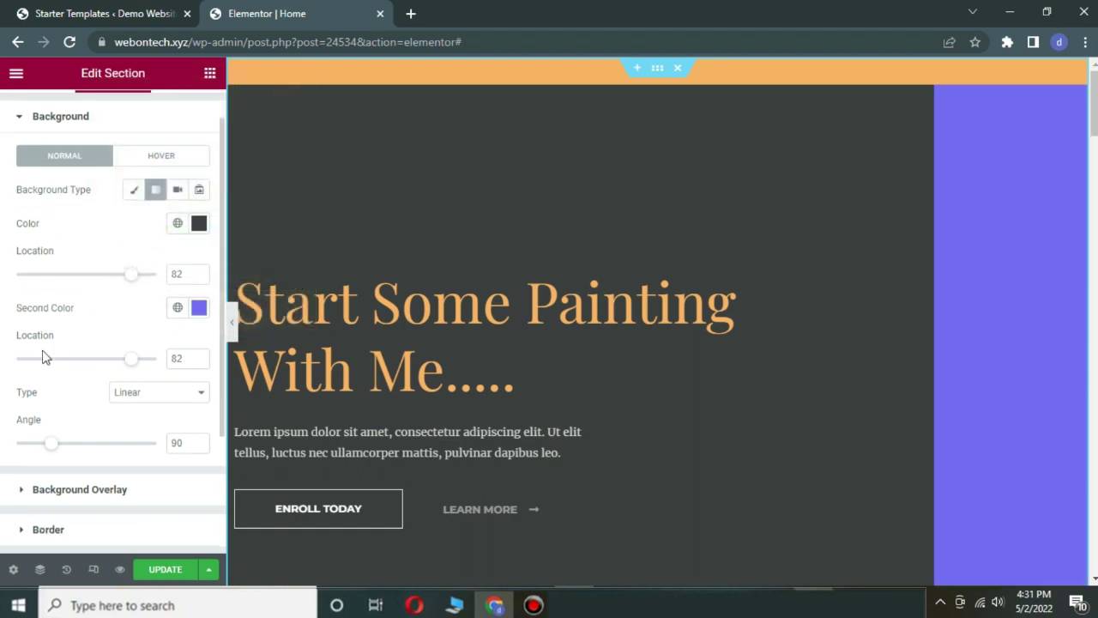
{"action": "scroll", "coordinate": [43, 358], "scroll_direction": "down", "scroll_amount": 1}
{"action": "left_click", "coordinate": [57, 440]}
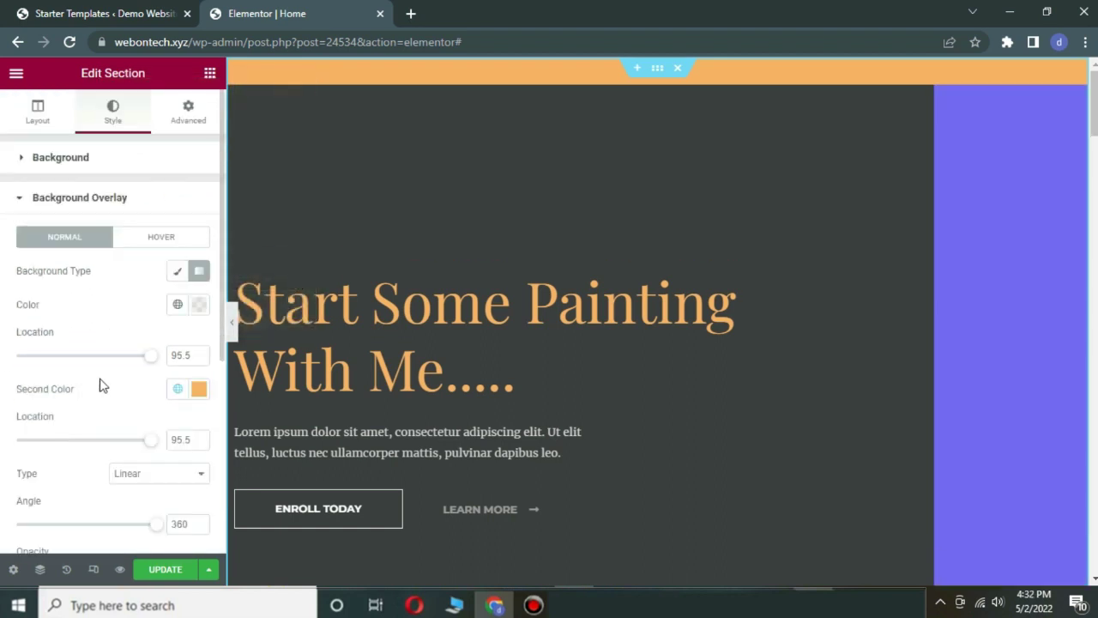
{"action": "left_click", "coordinate": [199, 391]}
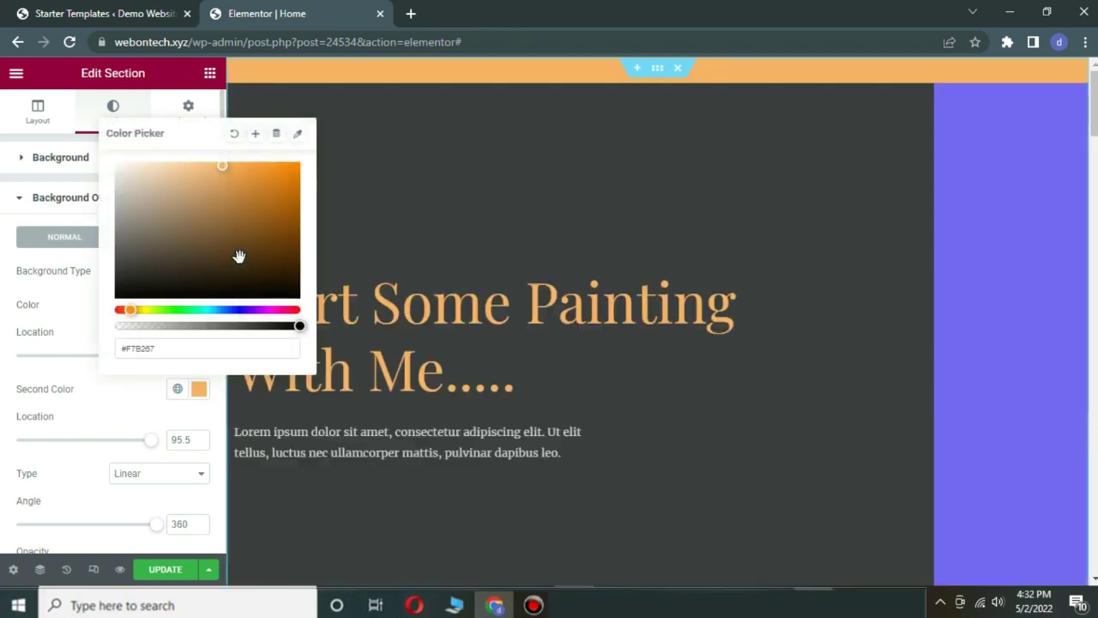
{"action": "left_click", "coordinate": [170, 230]}
{"action": "left_click_drag", "start_coordinate": [170, 230], "coordinate": [270, 294]}
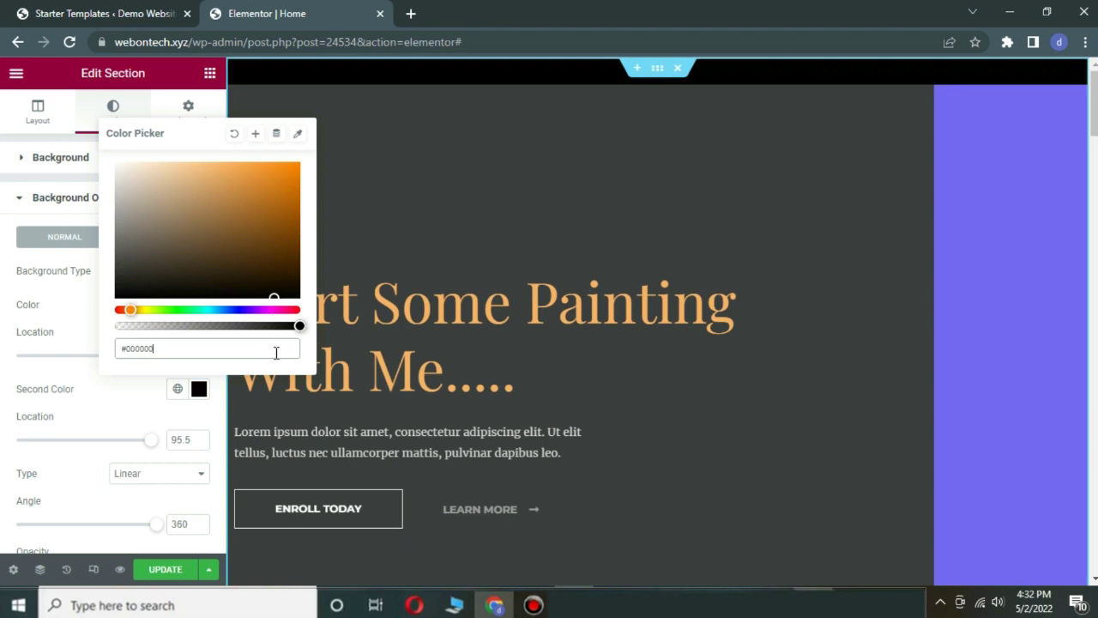
{"action": "left_click_drag", "start_coordinate": [269, 214], "coordinate": [246, 166]}
{"action": "left_click", "coordinate": [5, 244]}
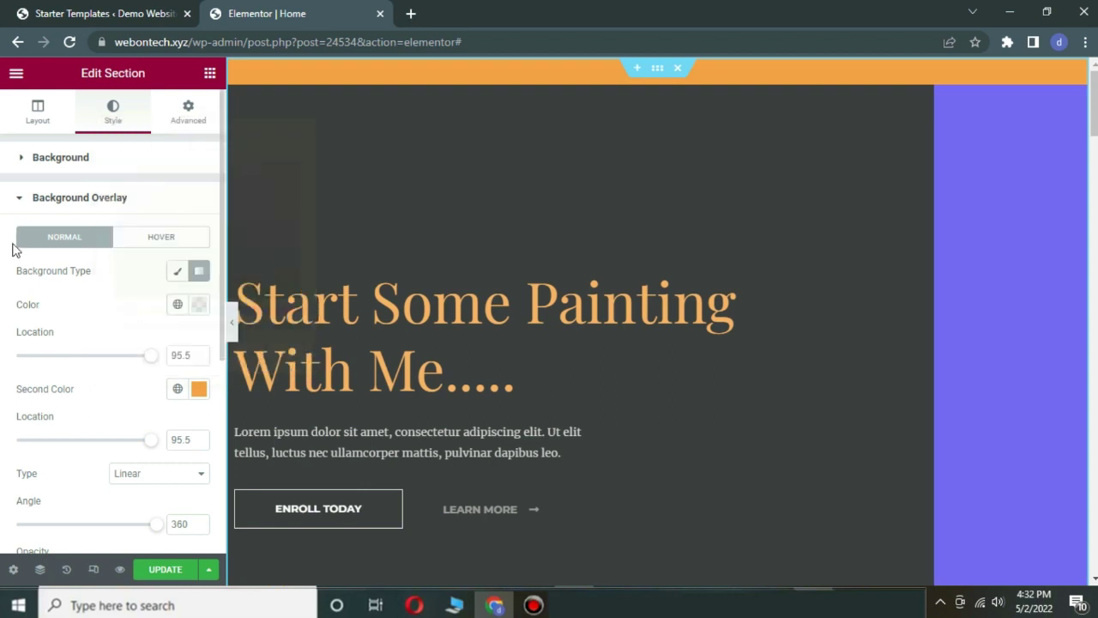
Step: Replace the portrait in the About section with the library photo of the smiling woman in a yellow top at a party
{"action": "scroll", "coordinate": [396, 173], "scroll_direction": "down", "scroll_amount": 4}
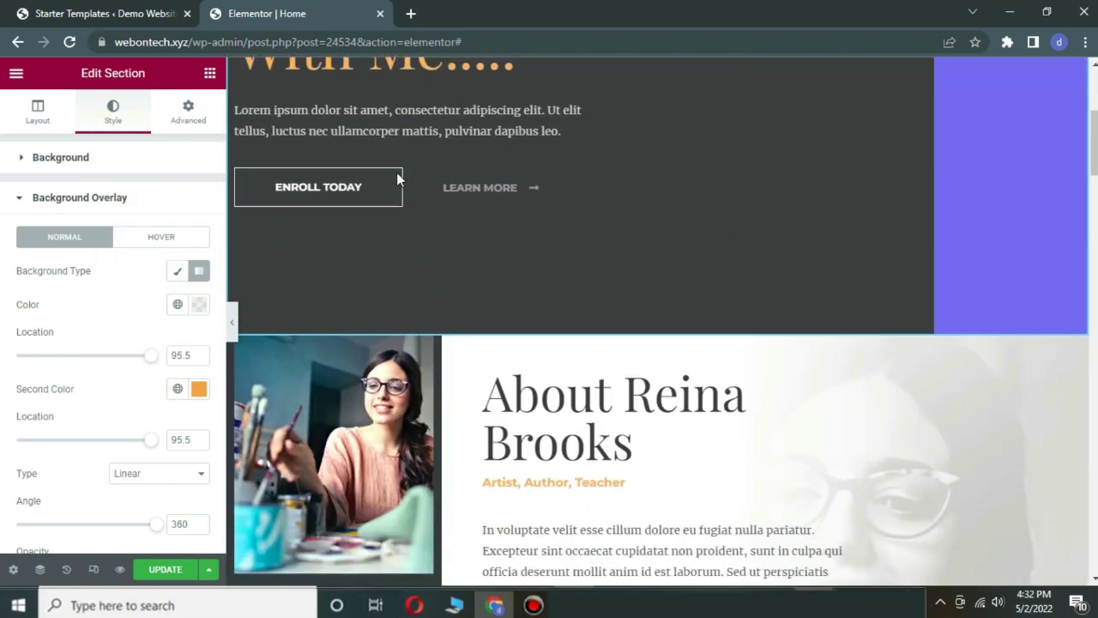
{"action": "left_click", "coordinate": [462, 196]}
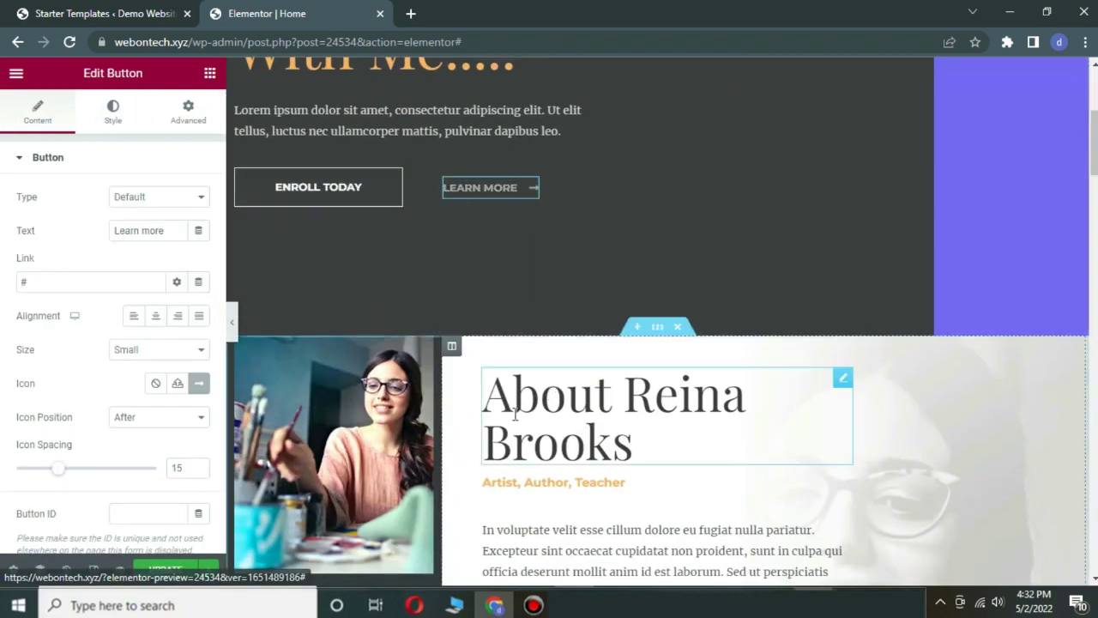
{"action": "left_click", "coordinate": [343, 394]}
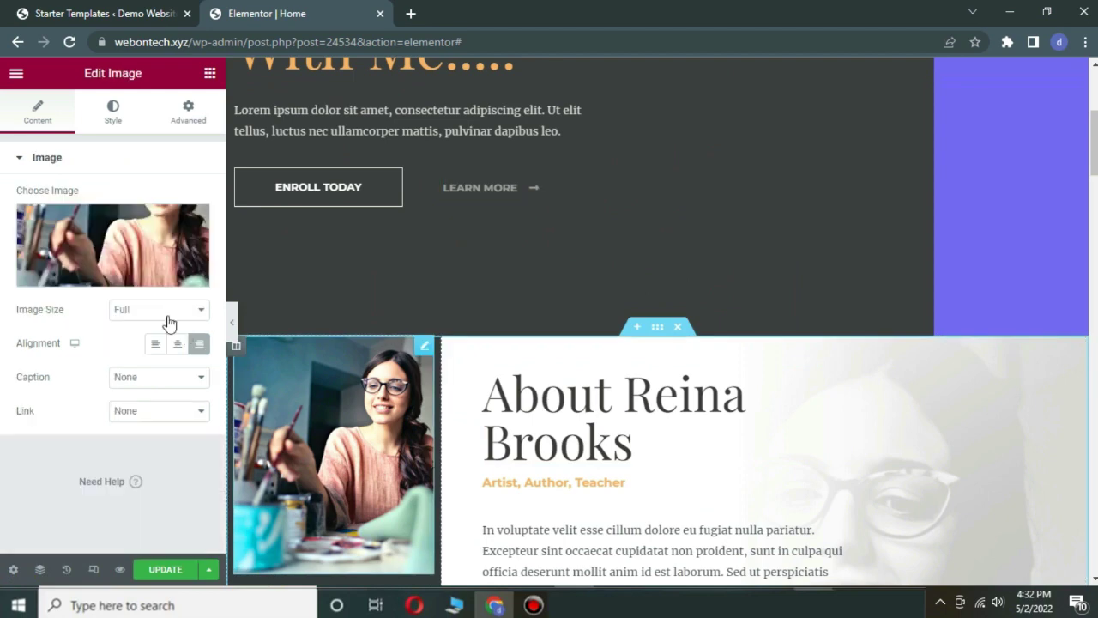
{"action": "left_click", "coordinate": [120, 263]}
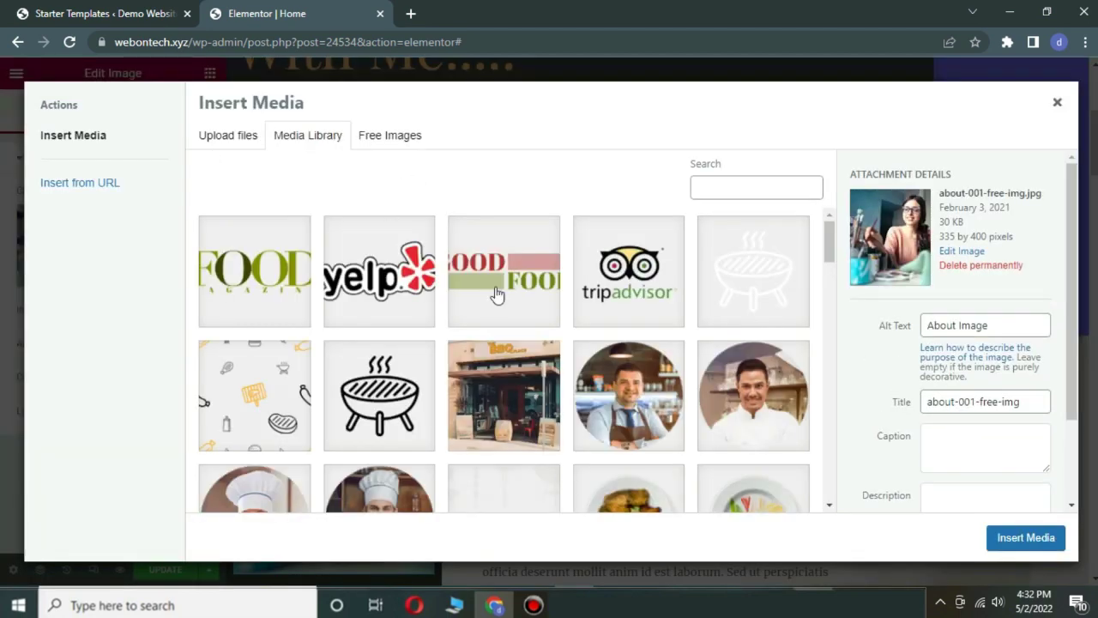
{"action": "scroll", "coordinate": [496, 294], "scroll_direction": "down", "scroll_amount": 15}
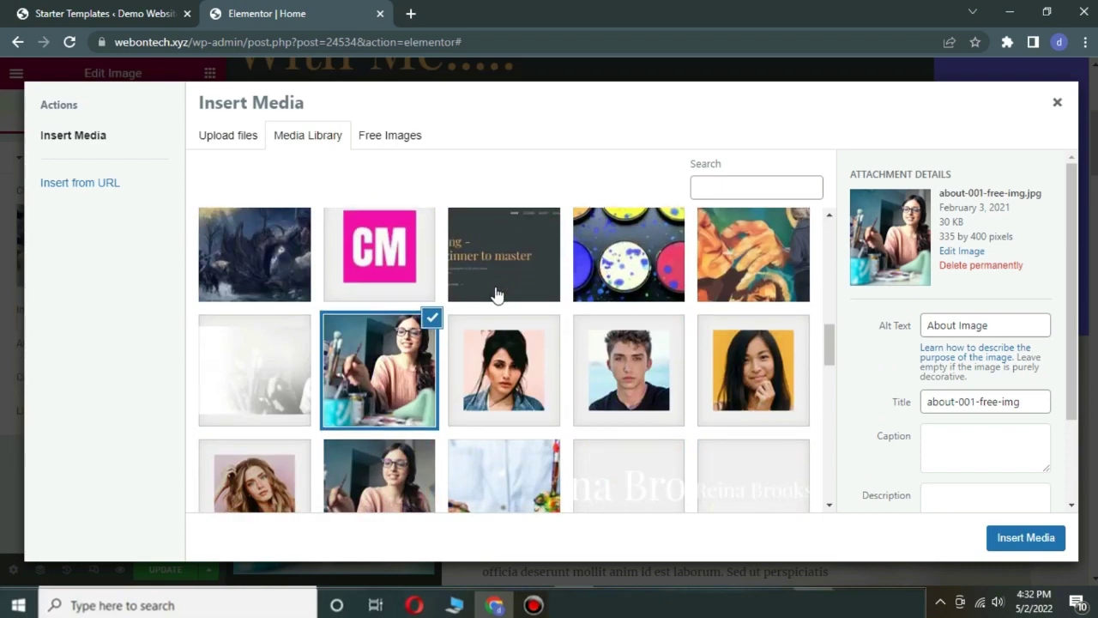
{"action": "scroll", "coordinate": [493, 296], "scroll_direction": "down", "scroll_amount": 6}
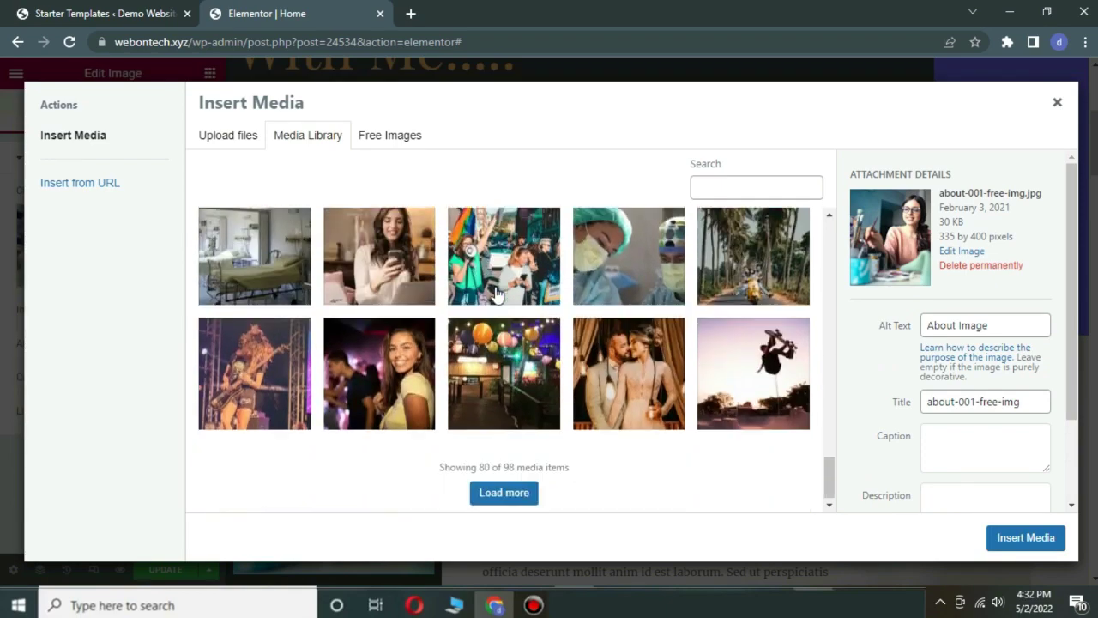
{"action": "left_click", "coordinate": [428, 321]}
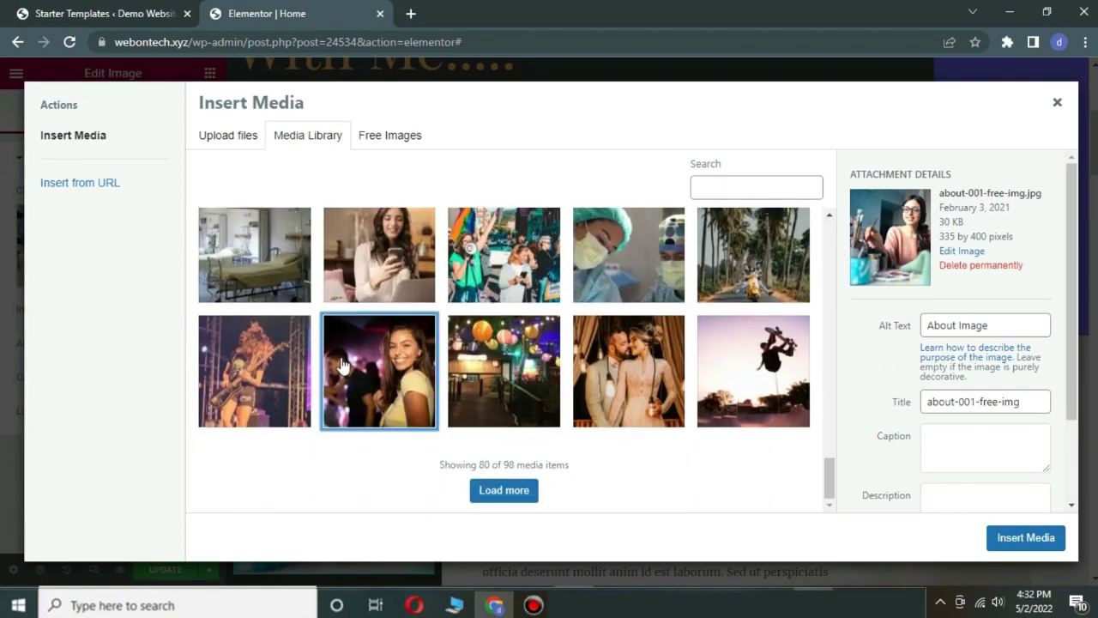
{"action": "left_click", "coordinate": [1047, 543]}
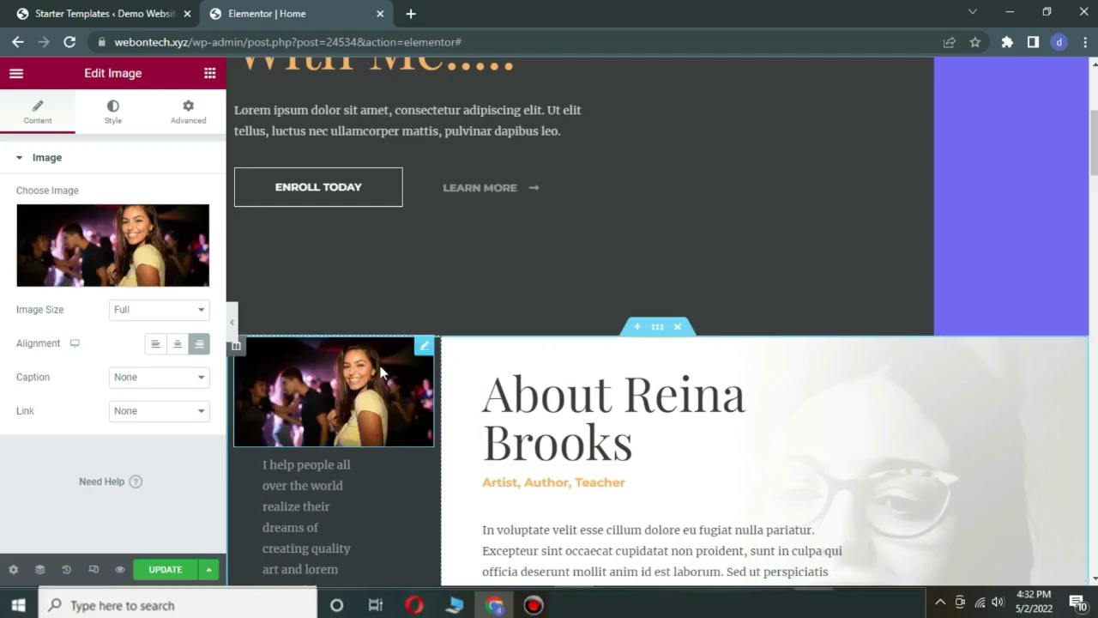
Step: Examine the editable content of the About section's side text, heading, subtitle and body paragraph
{"action": "scroll", "coordinate": [382, 373], "scroll_direction": "down", "scroll_amount": 2}
{"action": "scroll", "coordinate": [381, 372], "scroll_direction": "down", "scroll_amount": 3}
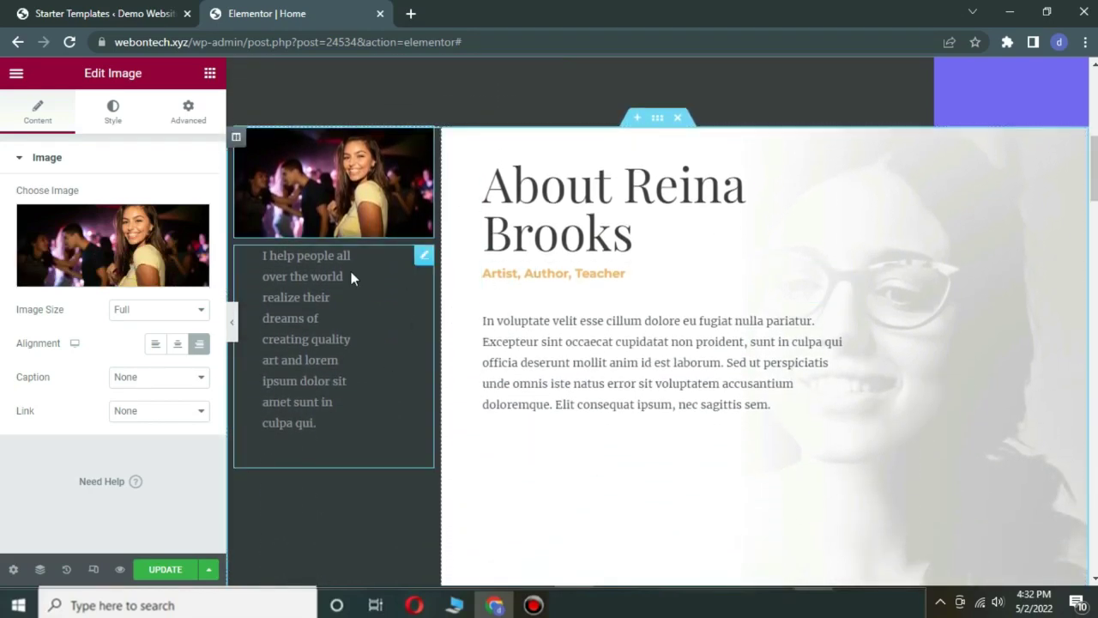
{"action": "double_click", "coordinate": [351, 273]}
{"action": "left_click", "coordinate": [350, 272]}
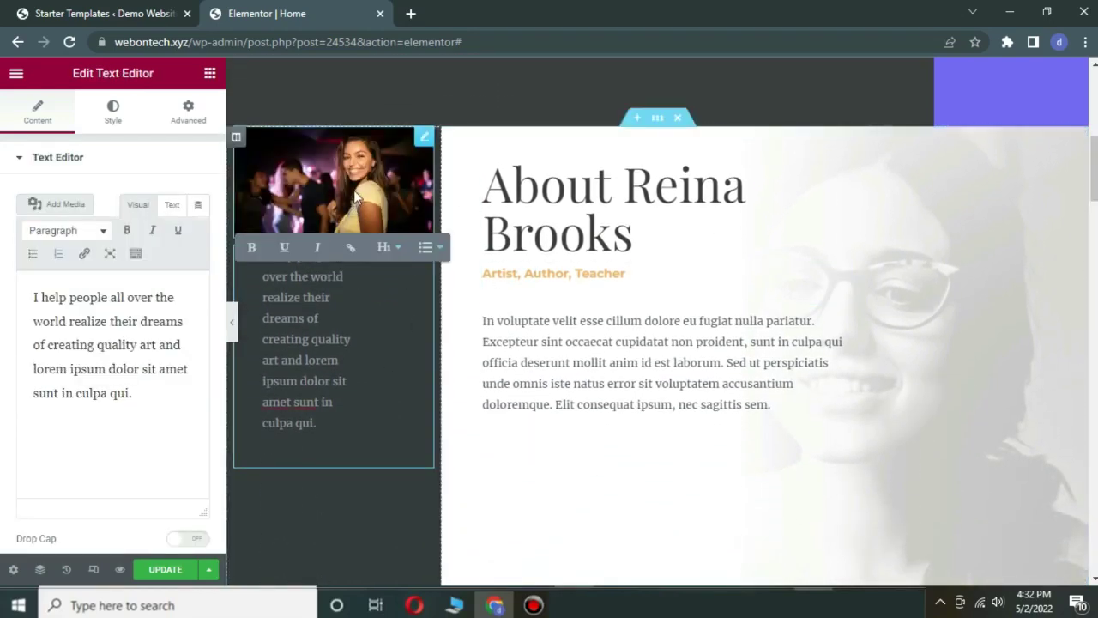
{"action": "left_click", "coordinate": [684, 189]}
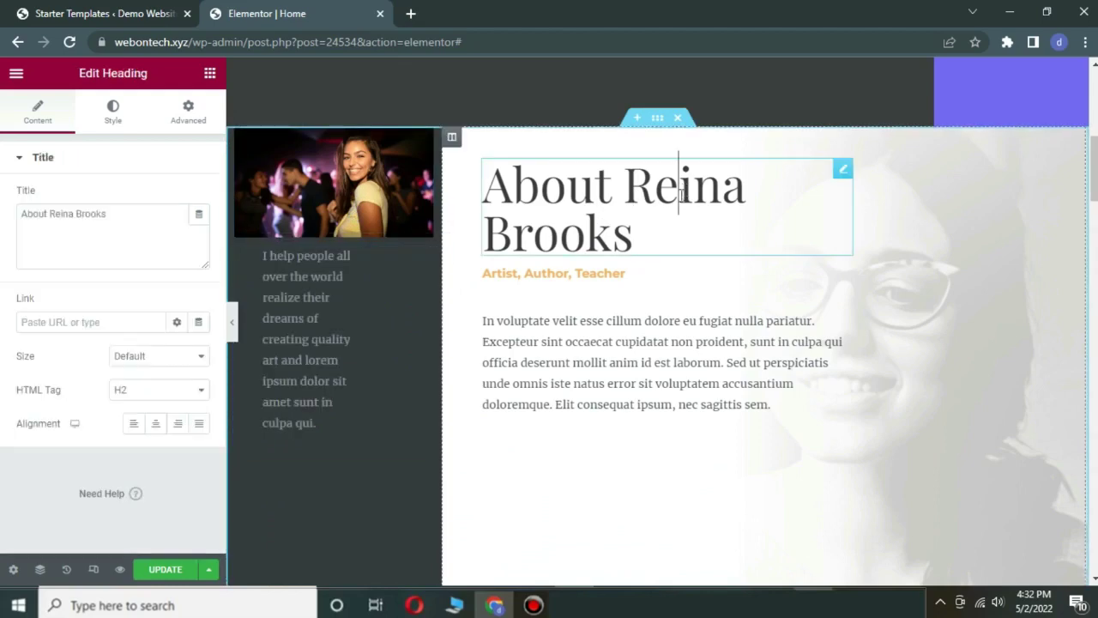
{"action": "left_click", "coordinate": [663, 222]}
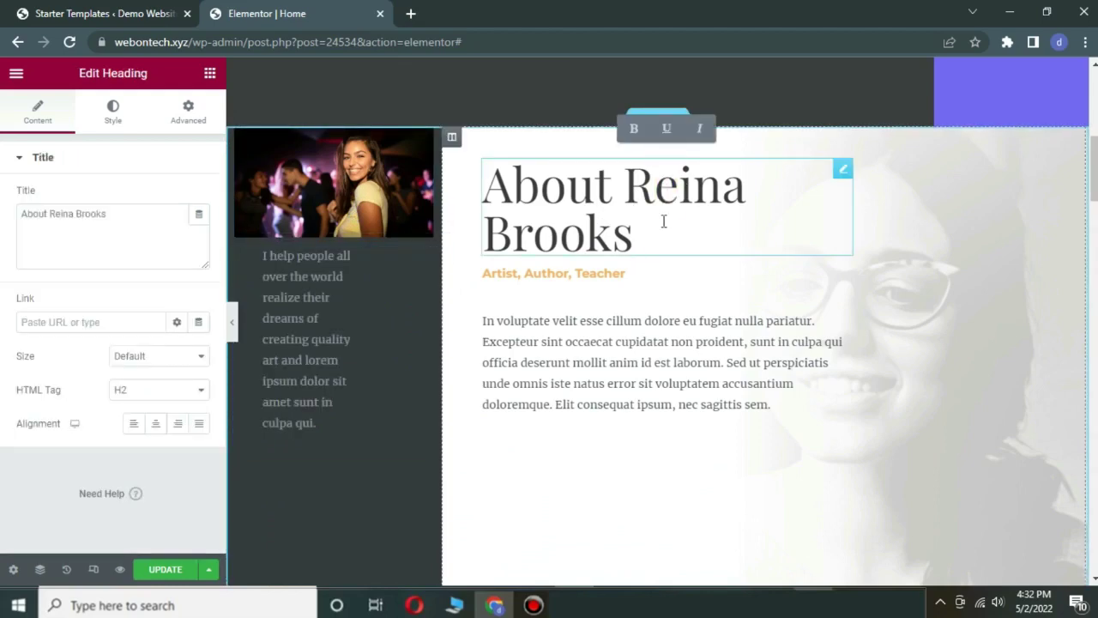
{"action": "triple_click", "coordinate": [664, 221]}
{"action": "left_click", "coordinate": [628, 267]}
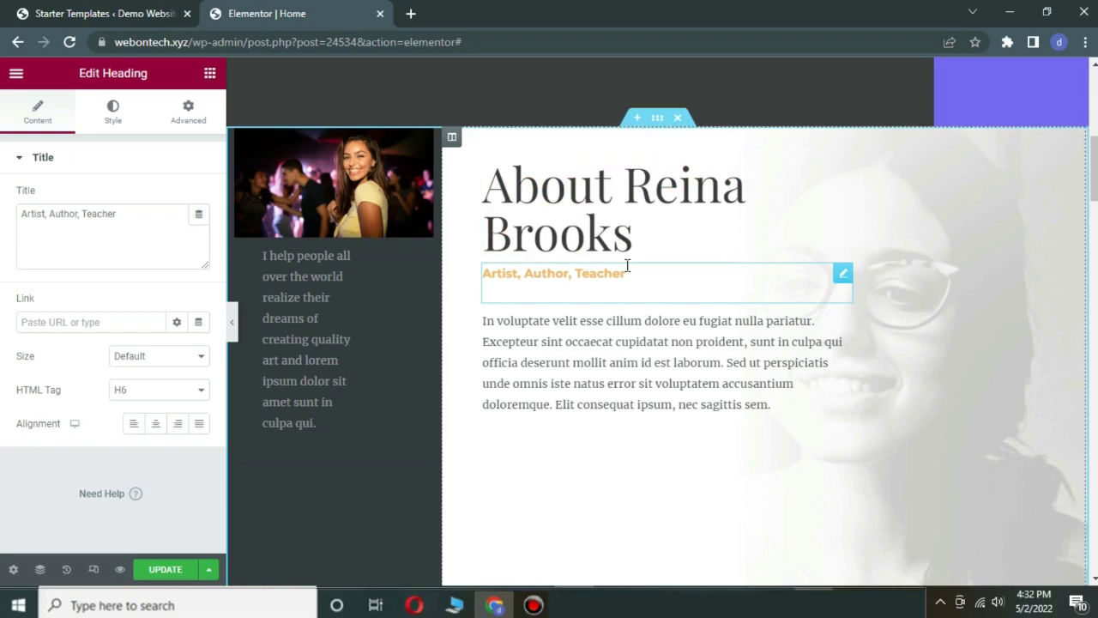
{"action": "double_click", "coordinate": [605, 340]}
{"action": "triple_click", "coordinate": [606, 340]}
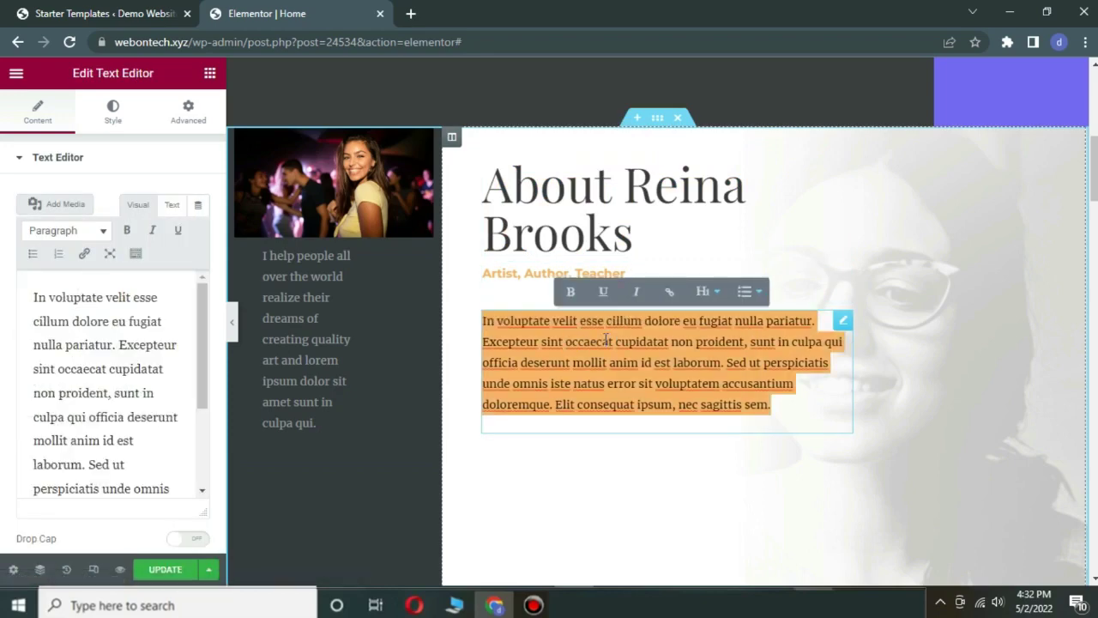
Step: Review the About section's layout, background gradient and background overlay image settings
{"action": "left_click", "coordinate": [657, 121]}
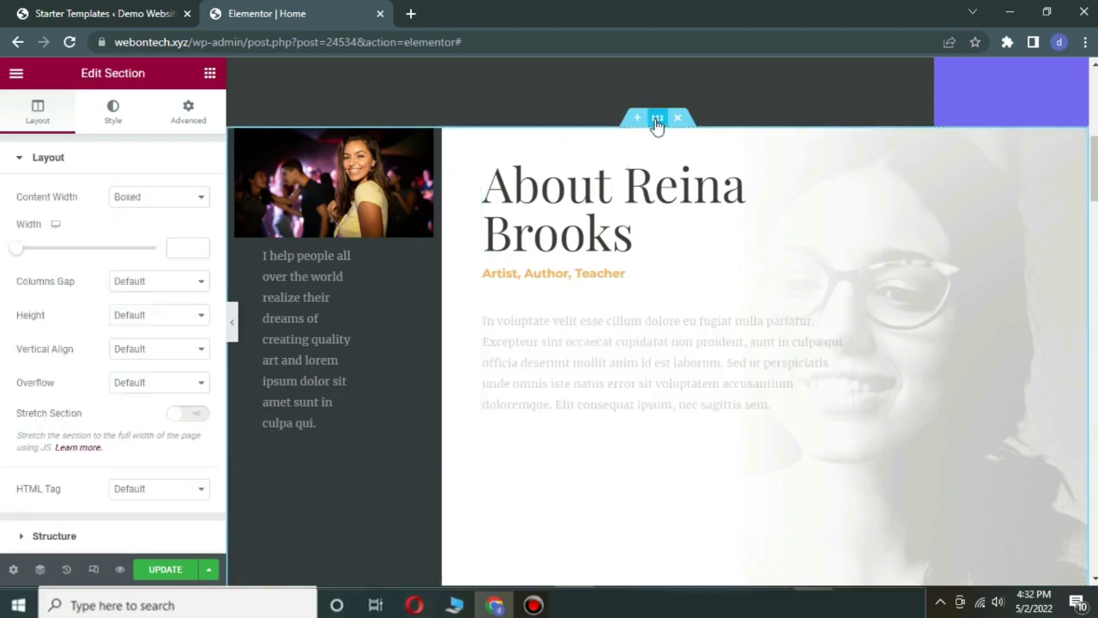
{"action": "left_click", "coordinate": [134, 119]}
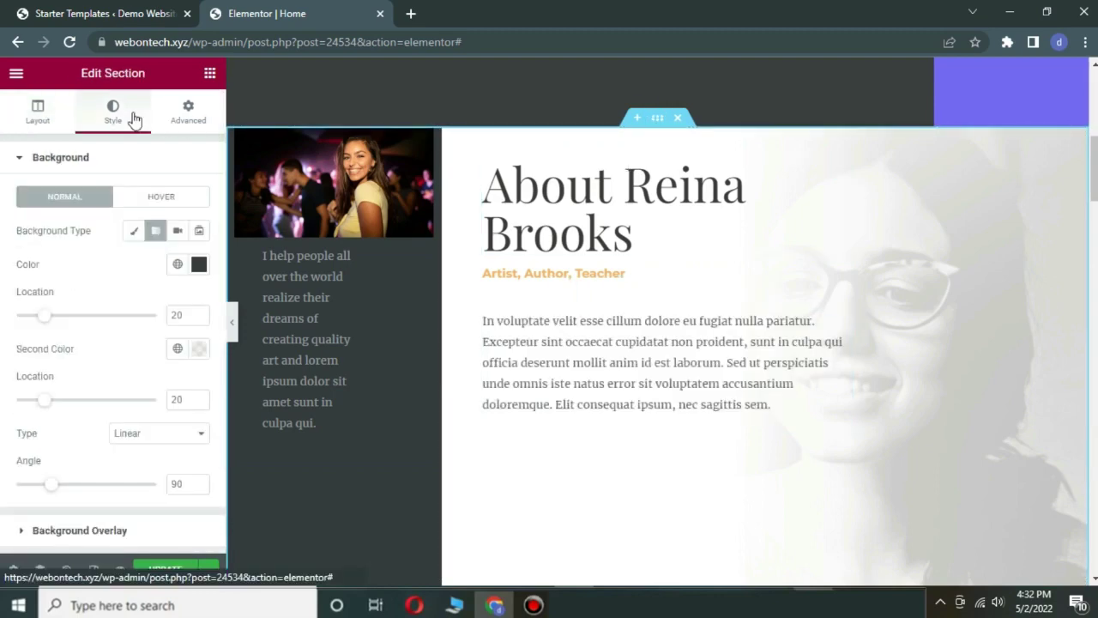
{"action": "scroll", "coordinate": [103, 322], "scroll_direction": "down", "scroll_amount": 3}
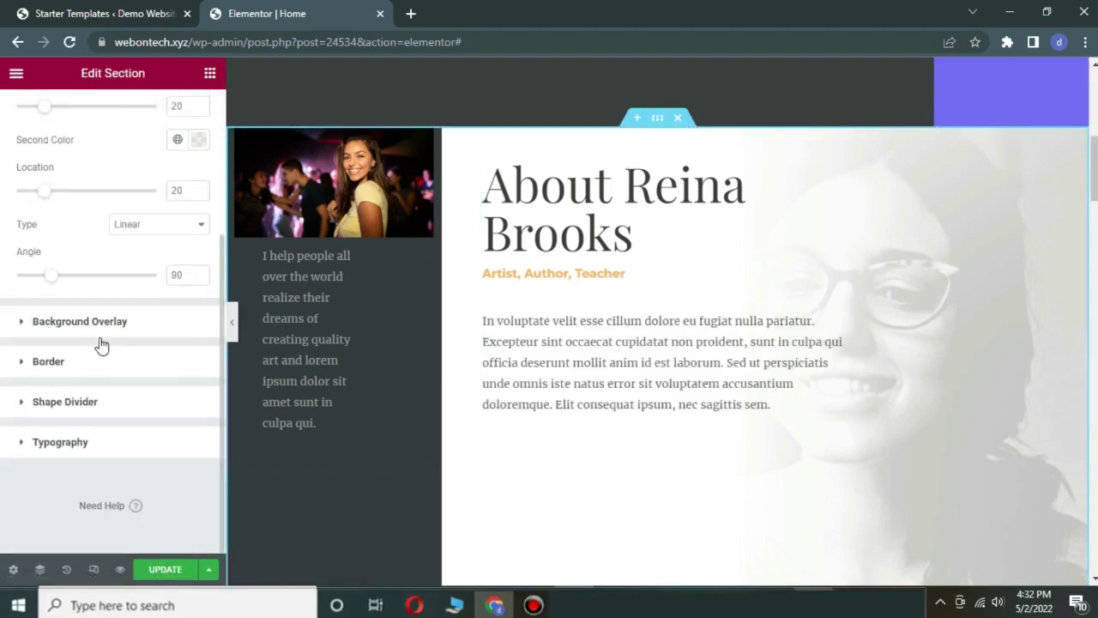
{"action": "left_click", "coordinate": [99, 337]}
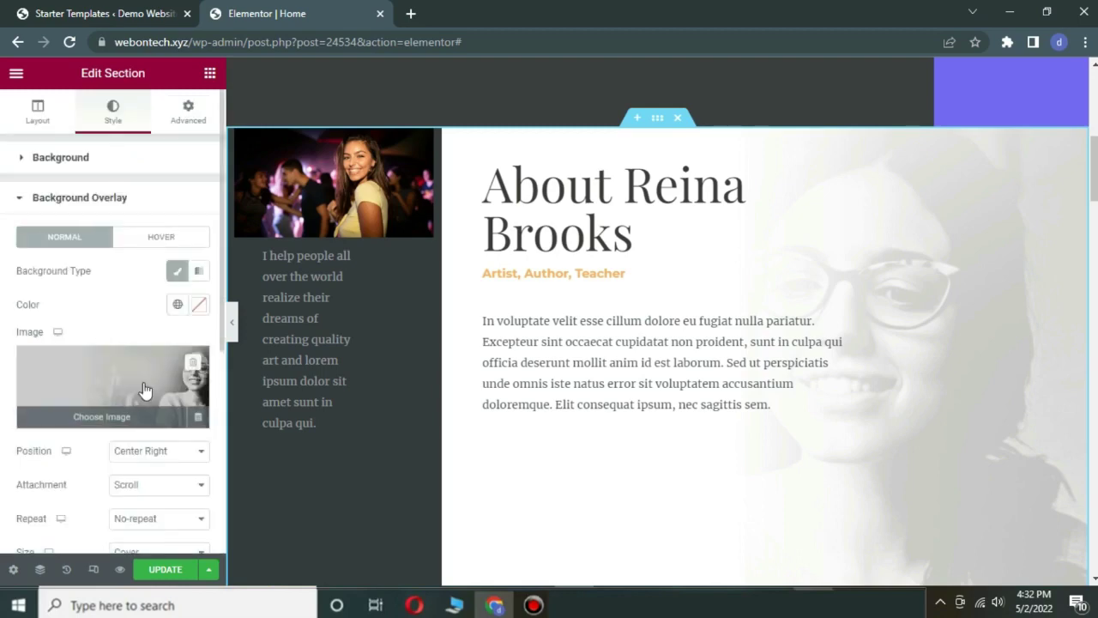
Step: Examine the content settings of the experience heading and paragraph, the 2010 - 2014 timeline entry and the Courses heading
{"action": "scroll", "coordinate": [540, 377], "scroll_direction": "down", "scroll_amount": 7}
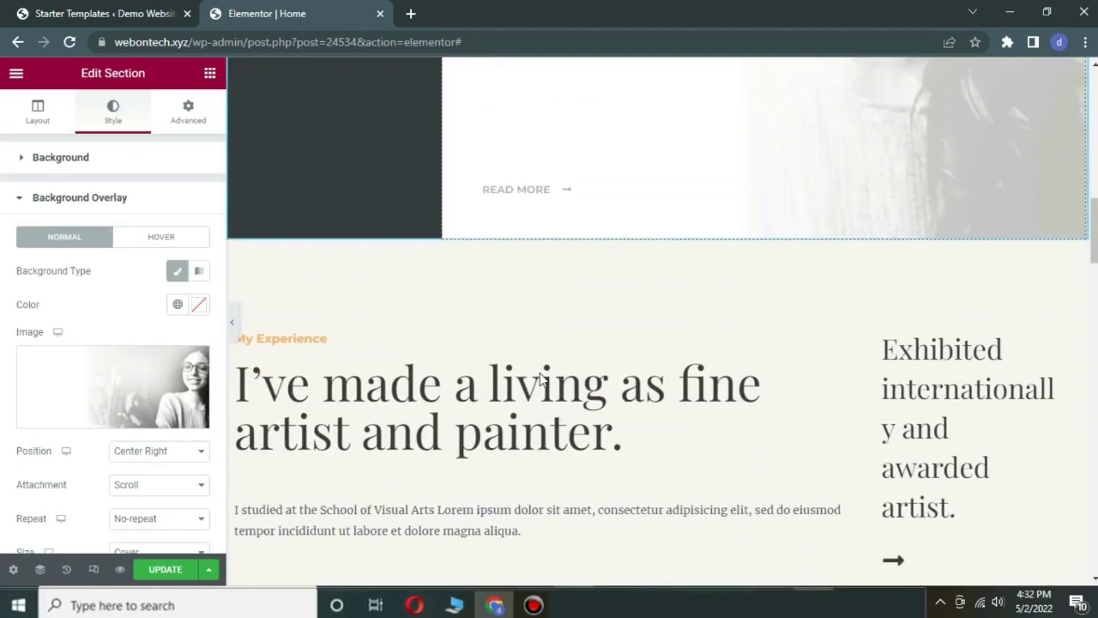
{"action": "left_click", "coordinate": [369, 242]}
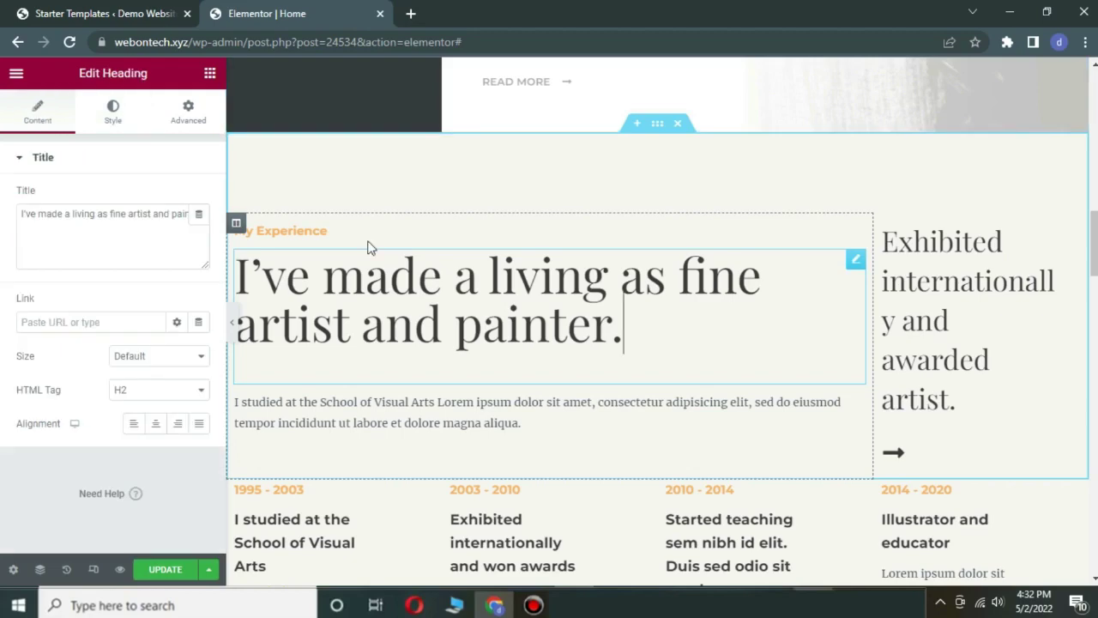
{"action": "left_click", "coordinate": [462, 299]}
{"action": "left_click", "coordinate": [786, 395]}
{"action": "scroll", "coordinate": [784, 392], "scroll_direction": "down", "scroll_amount": 5}
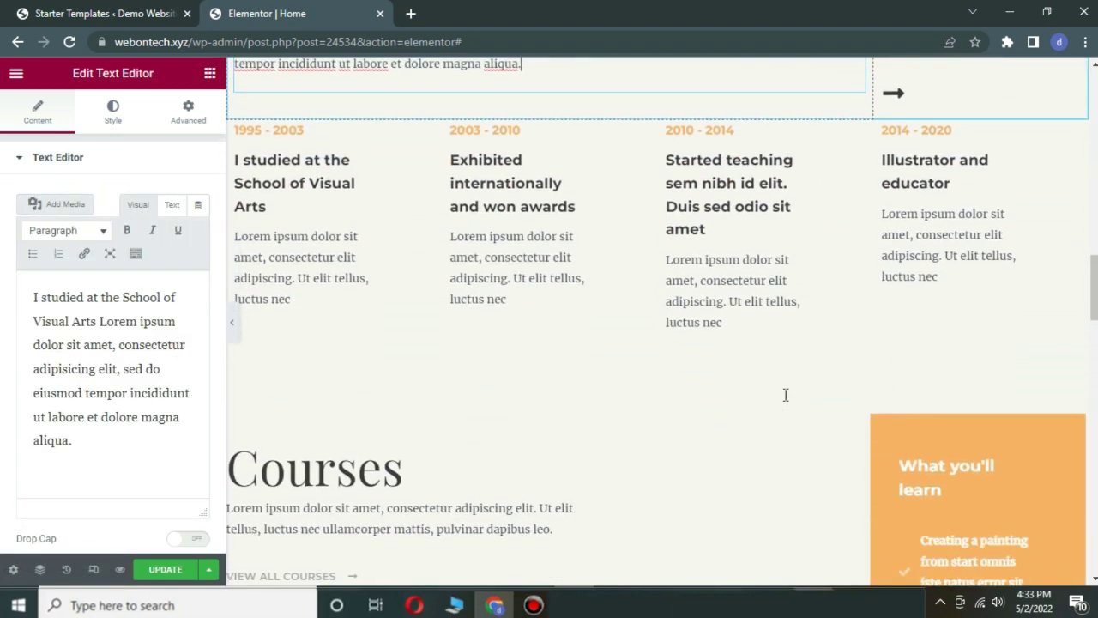
{"action": "left_click", "coordinate": [712, 242]}
{"action": "left_click", "coordinate": [672, 145]}
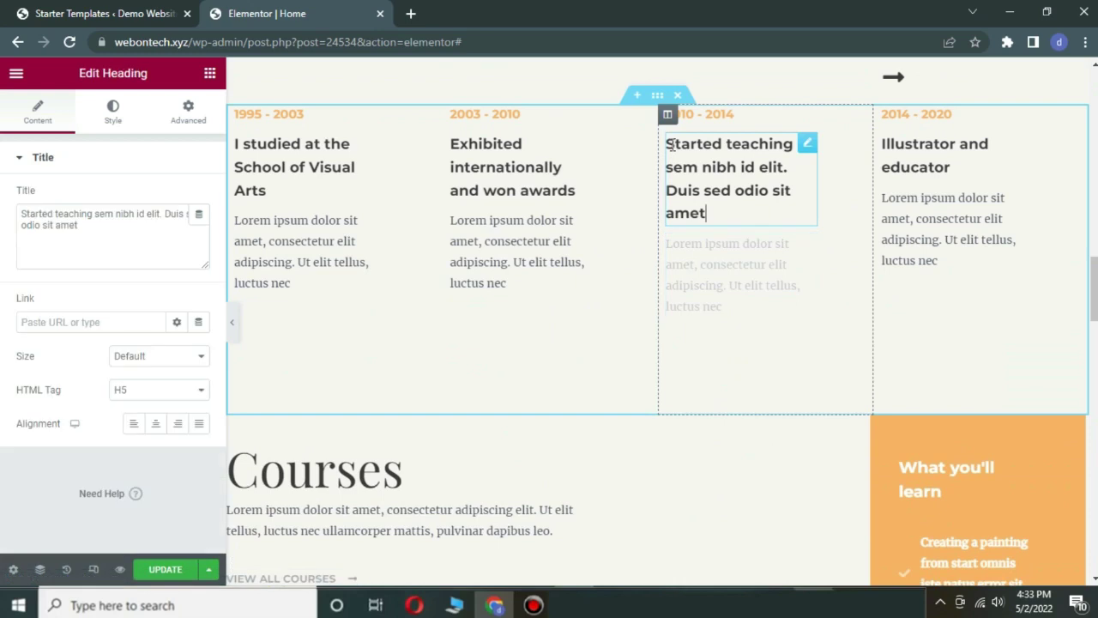
{"action": "scroll", "coordinate": [480, 208], "scroll_direction": "down", "scroll_amount": 2}
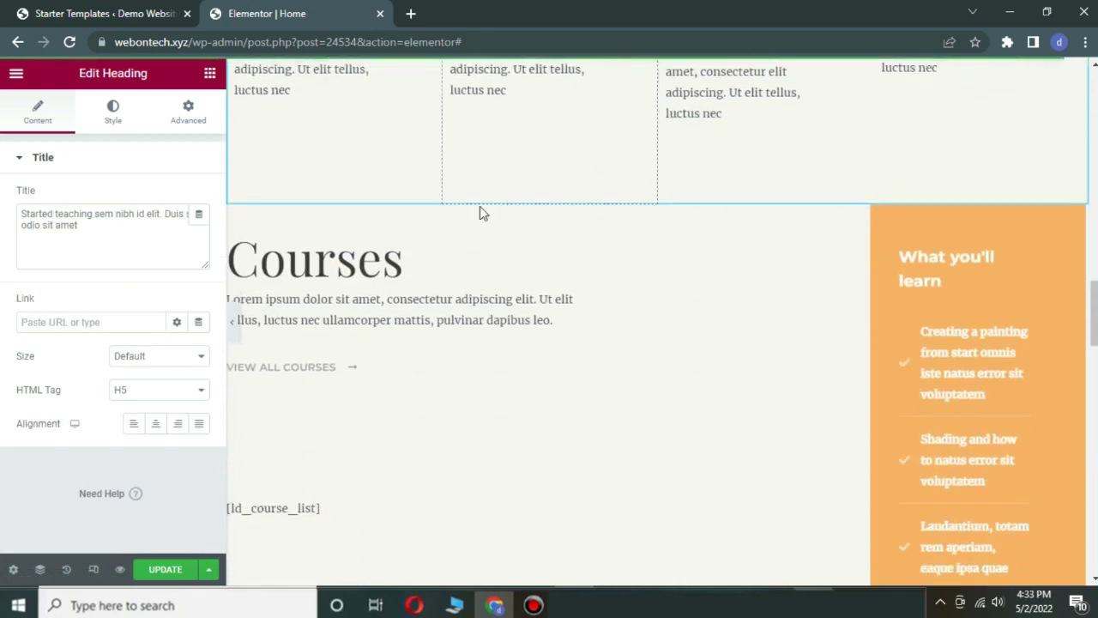
{"action": "left_click", "coordinate": [432, 265]}
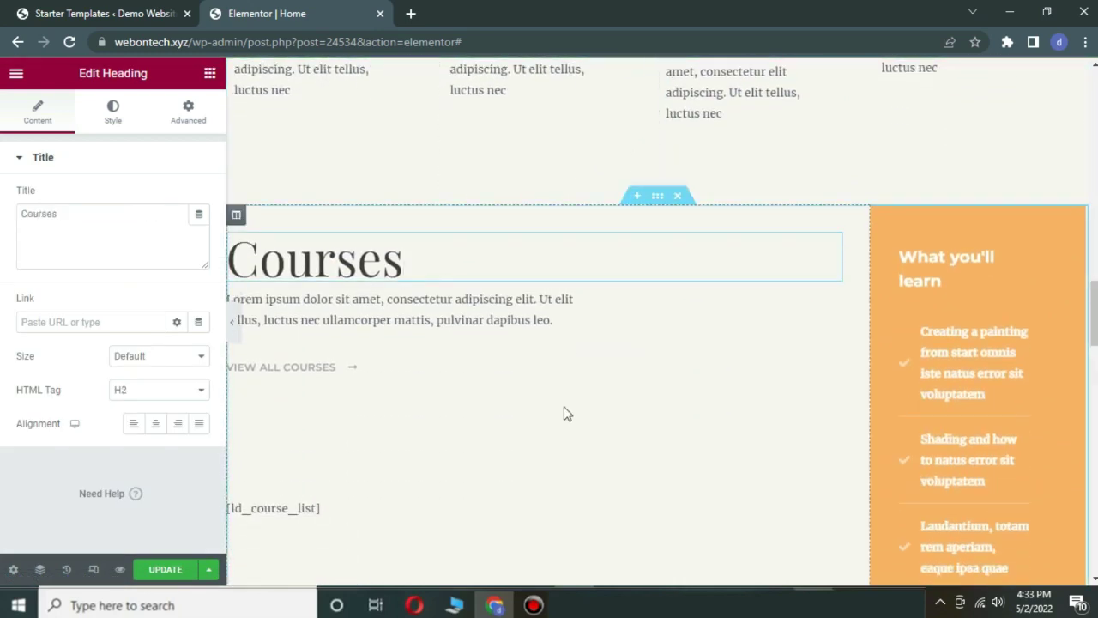
Step: Extend the "What students say" heading to read "What students say (Testimonials)"
{"action": "scroll", "coordinate": [563, 413], "scroll_direction": "down", "scroll_amount": 6}
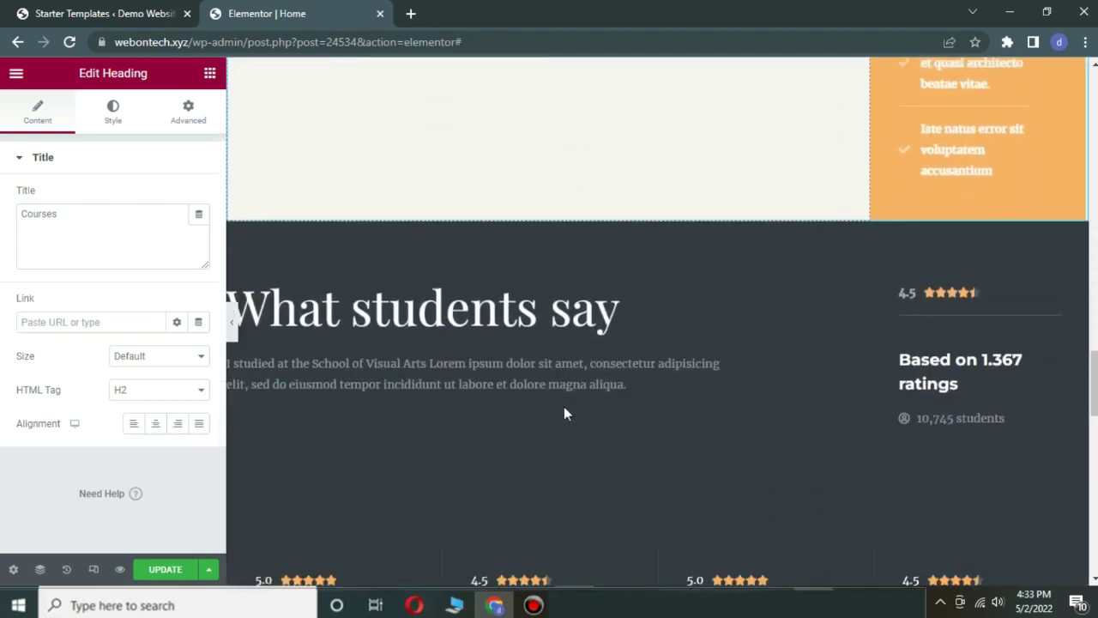
{"action": "left_click", "coordinate": [567, 265]}
{"action": "triple_click", "coordinate": [610, 254]}
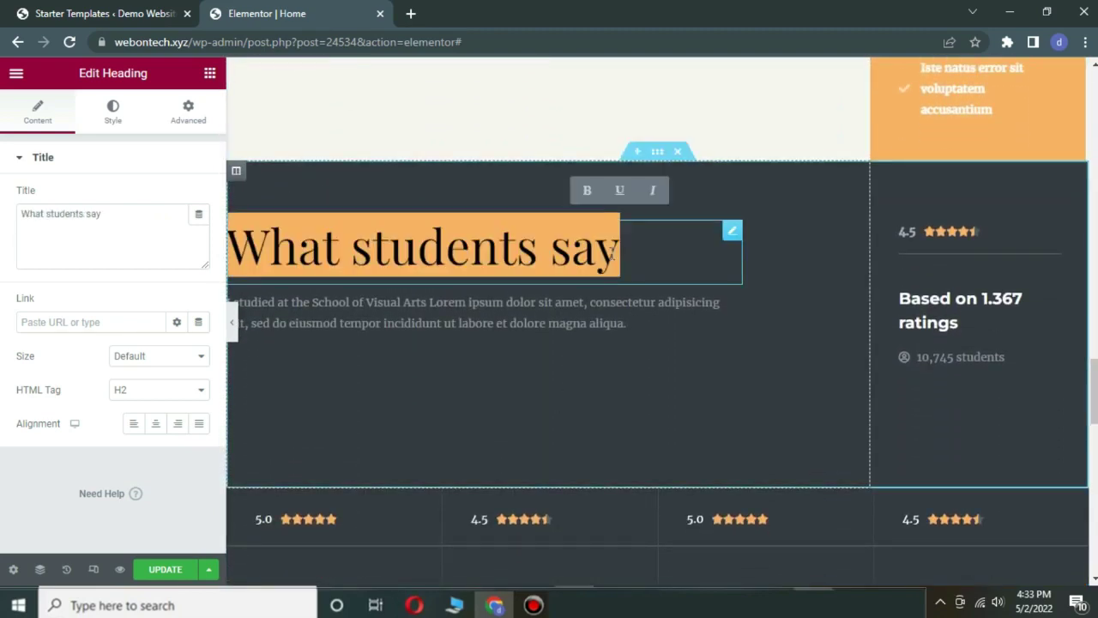
{"action": "left_click", "coordinate": [573, 302]}
{"action": "left_click", "coordinate": [632, 256]}
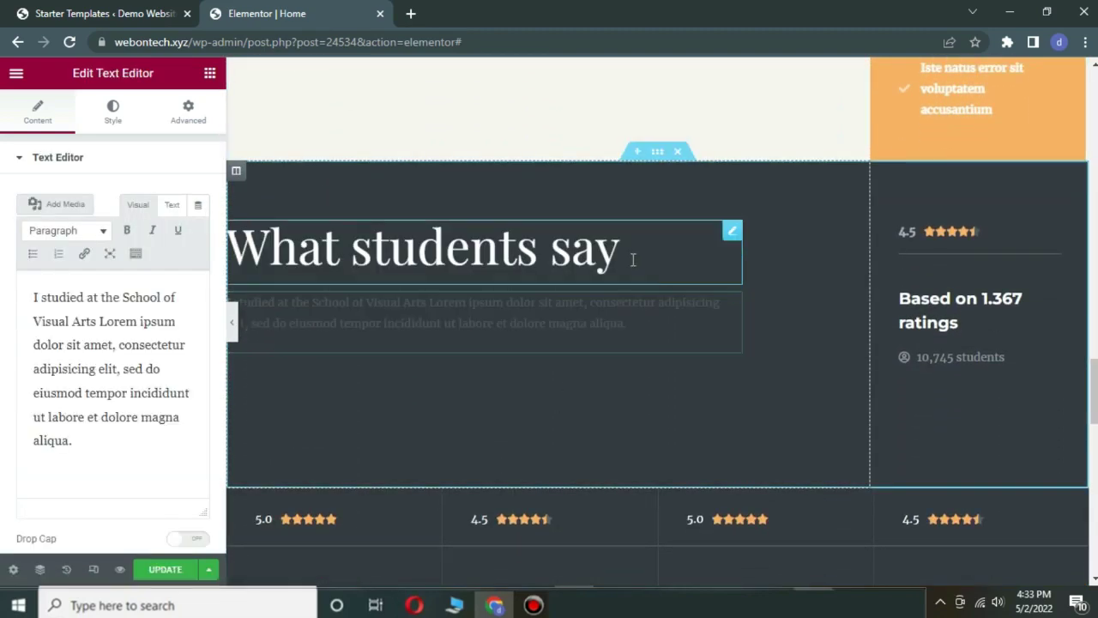
{"action": "type", "text": "()"}
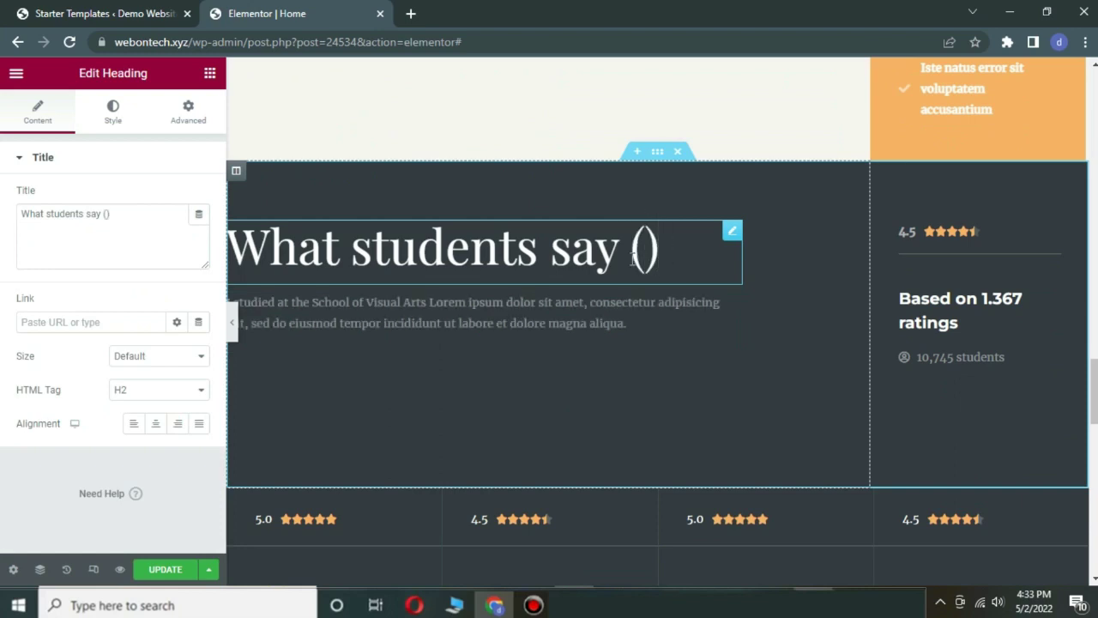
{"action": "key", "text": "Left"}
{"action": "type", "text": "Testi"}
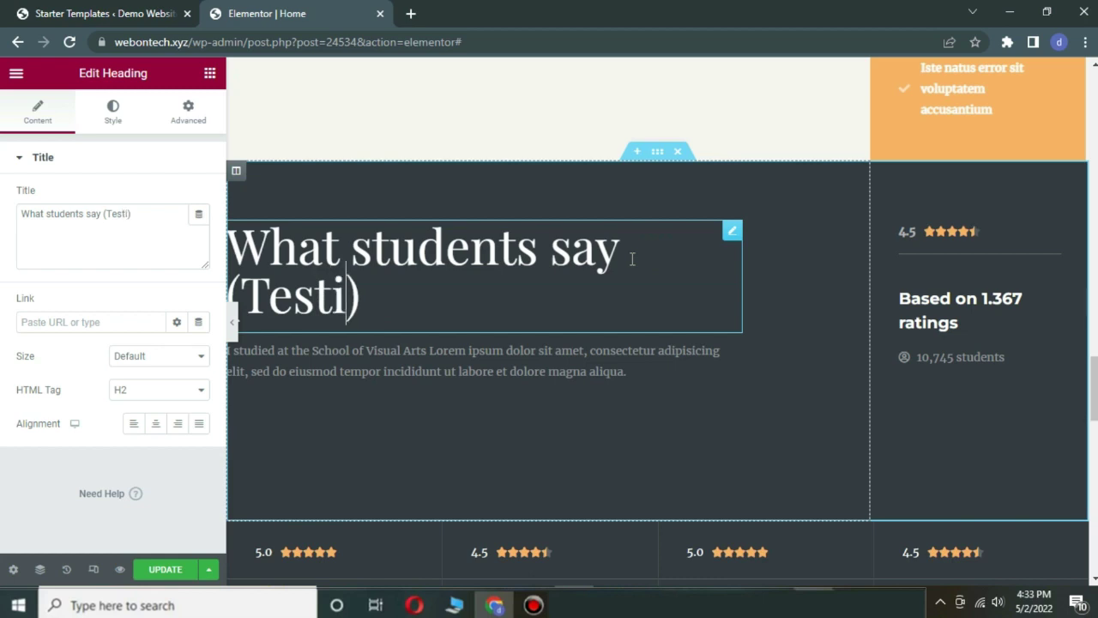
{"action": "type", "text": "monia"}
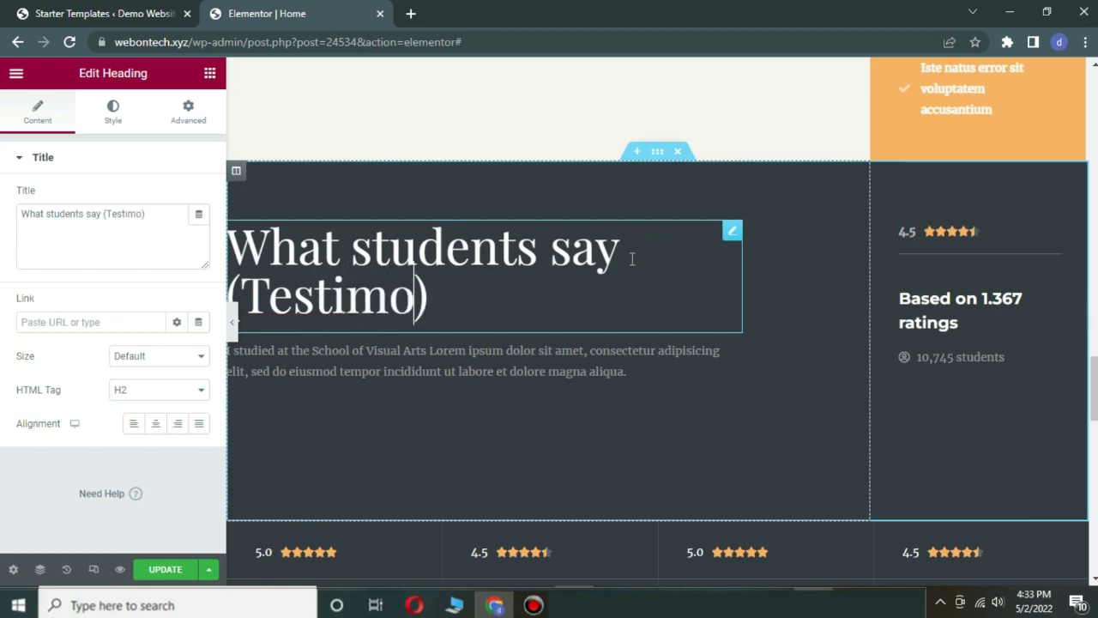
{"action": "type", "text": "ls"}
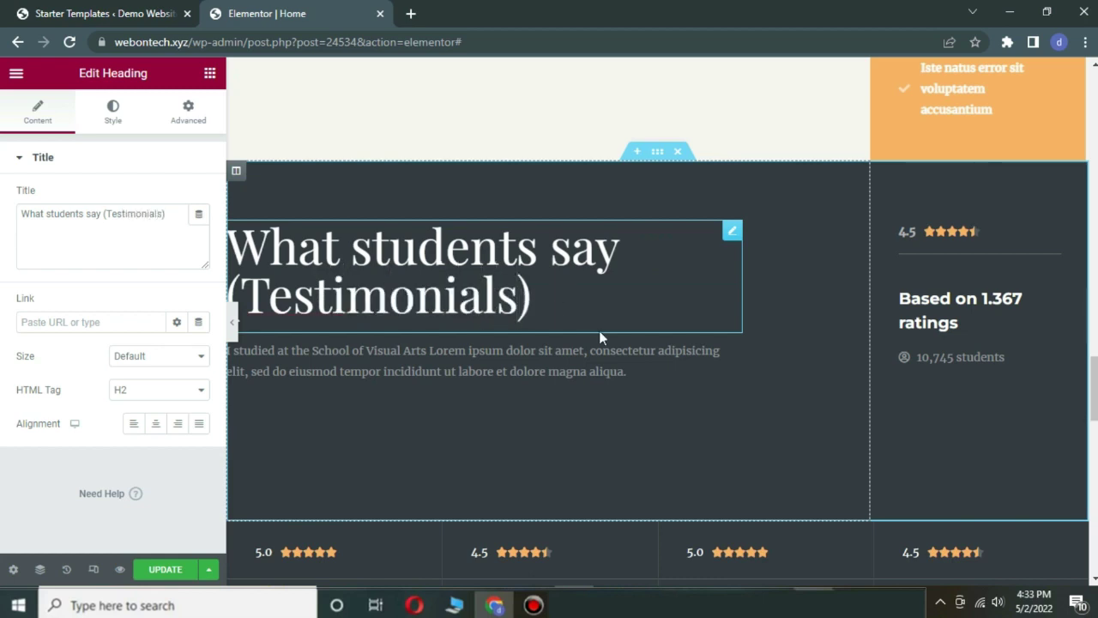
Step: Examine the editable content of the testimonials intro paragraph, the ratings heading and the fourth student testimonial
{"action": "left_click", "coordinate": [532, 373]}
{"action": "scroll", "coordinate": [753, 366], "scroll_direction": "down", "scroll_amount": 3}
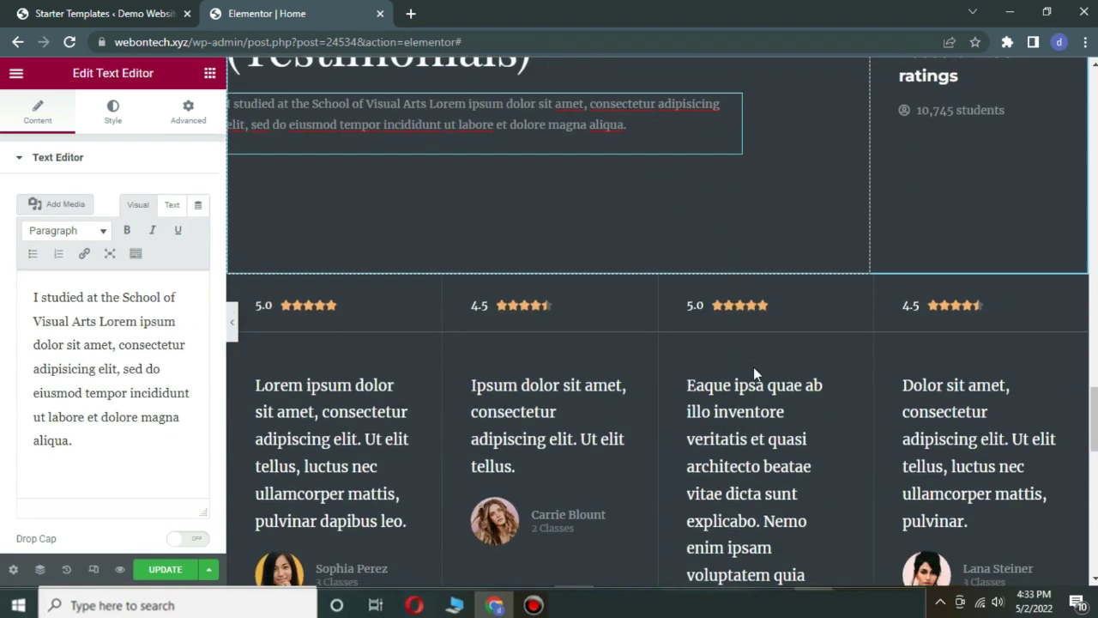
{"action": "scroll", "coordinate": [753, 367], "scroll_direction": "up", "scroll_amount": 3}
{"action": "scroll", "coordinate": [753, 366], "scroll_direction": "down", "scroll_amount": 1}
{"action": "left_click", "coordinate": [933, 268]}
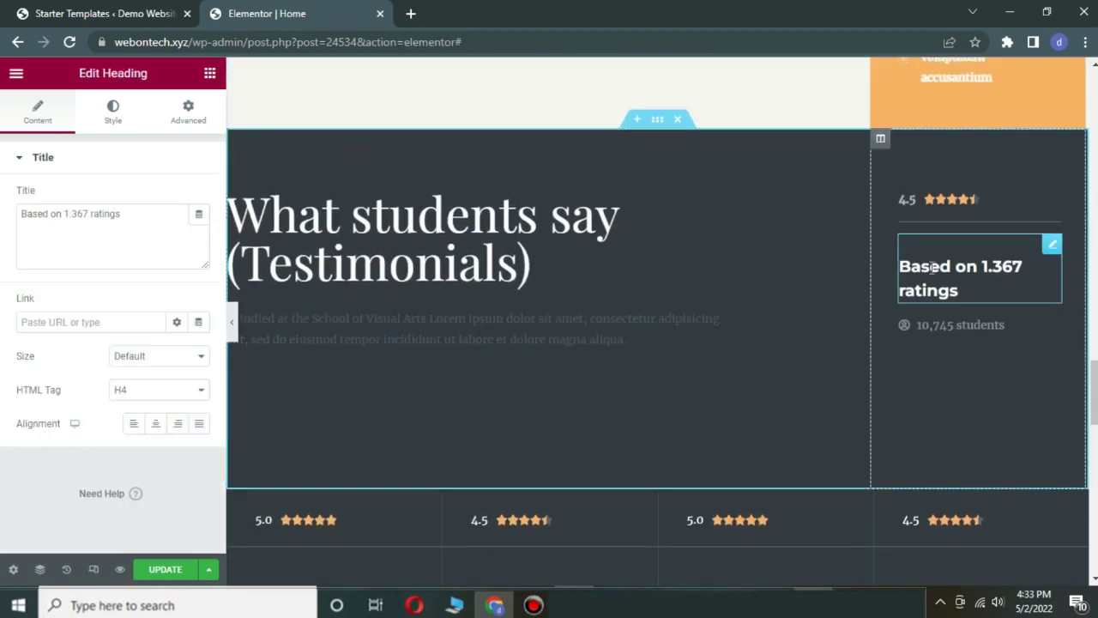
{"action": "scroll", "coordinate": [973, 97], "scroll_direction": "down", "scroll_amount": 5}
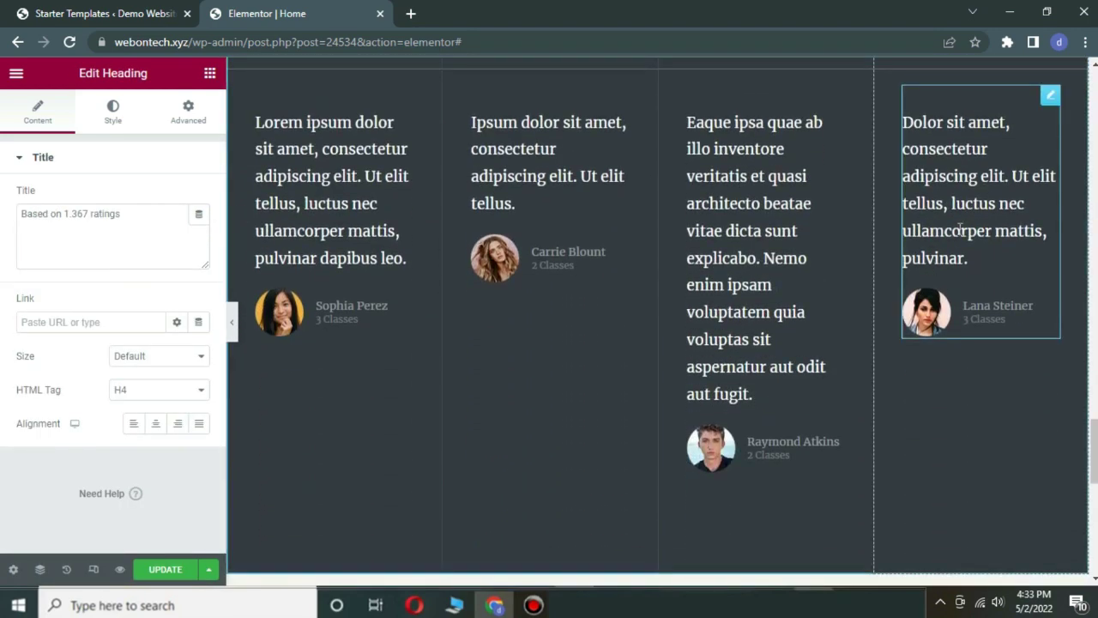
{"action": "left_click", "coordinate": [968, 257]}
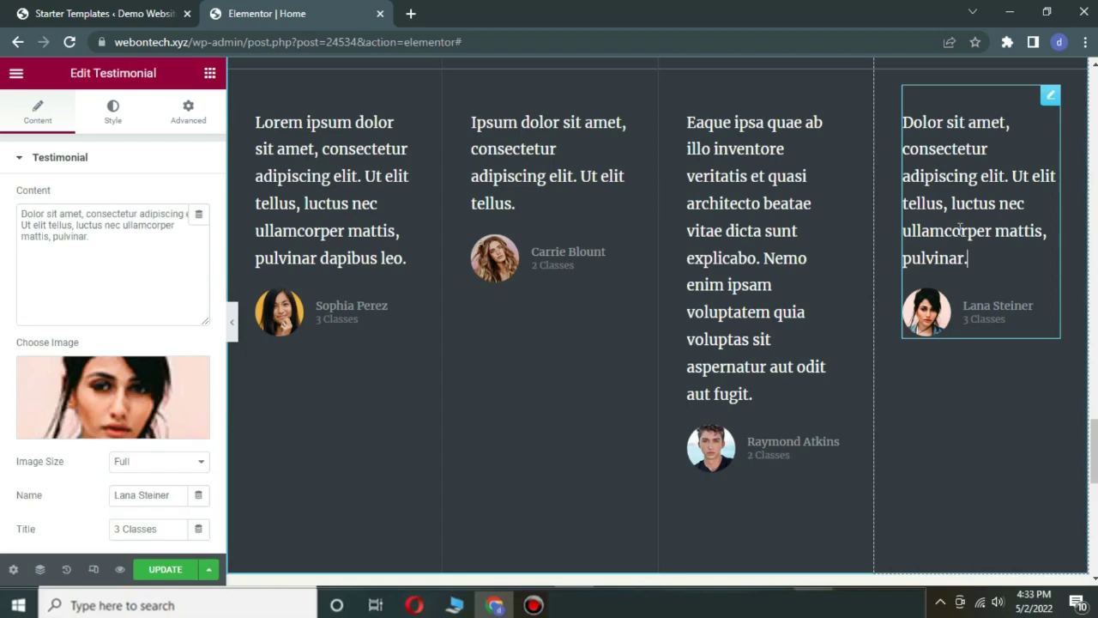
Step: Examine the fourth testimonial's text and the media library for its image, leaving both as they are
{"action": "triple_click", "coordinate": [103, 231]}
{"action": "scroll", "coordinate": [632, 422], "scroll_direction": "down", "scroll_amount": 1}
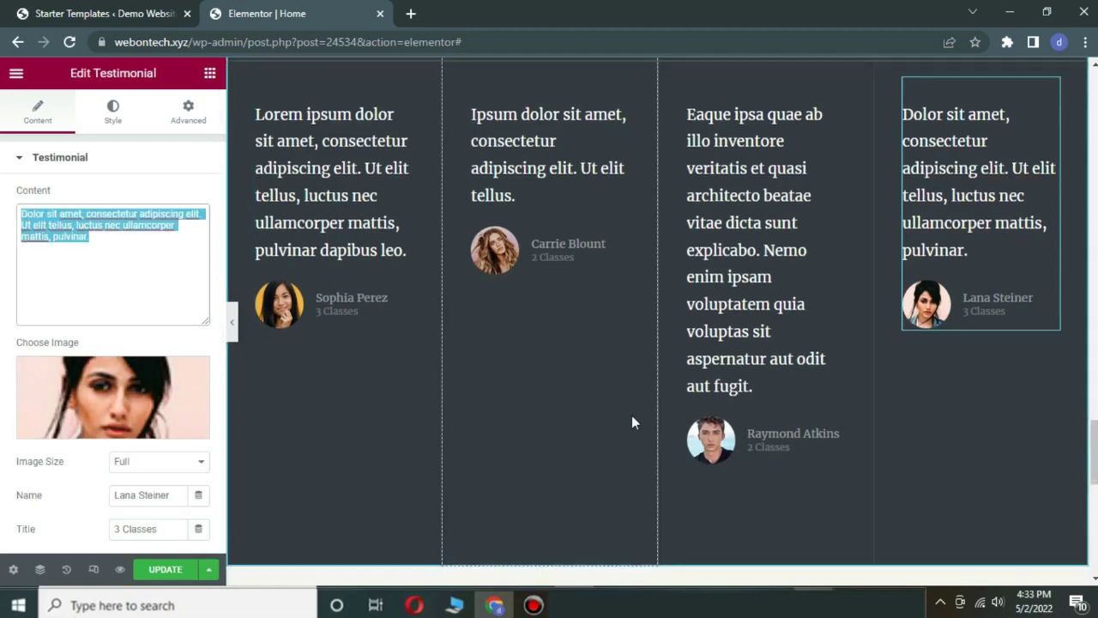
{"action": "left_click", "coordinate": [130, 419]}
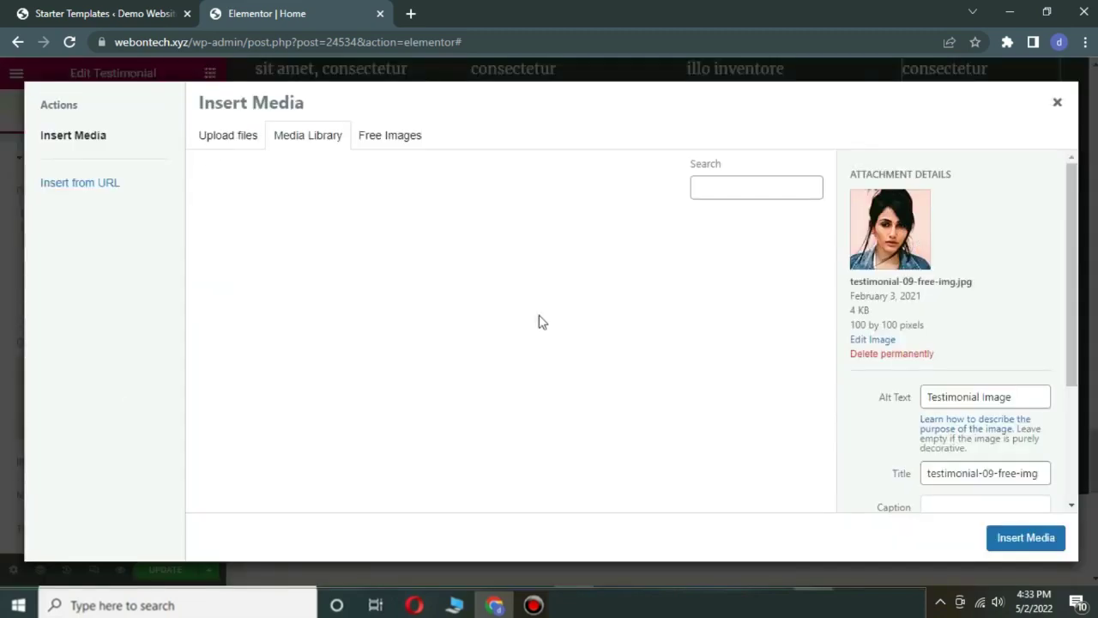
{"action": "left_click", "coordinate": [1058, 103]}
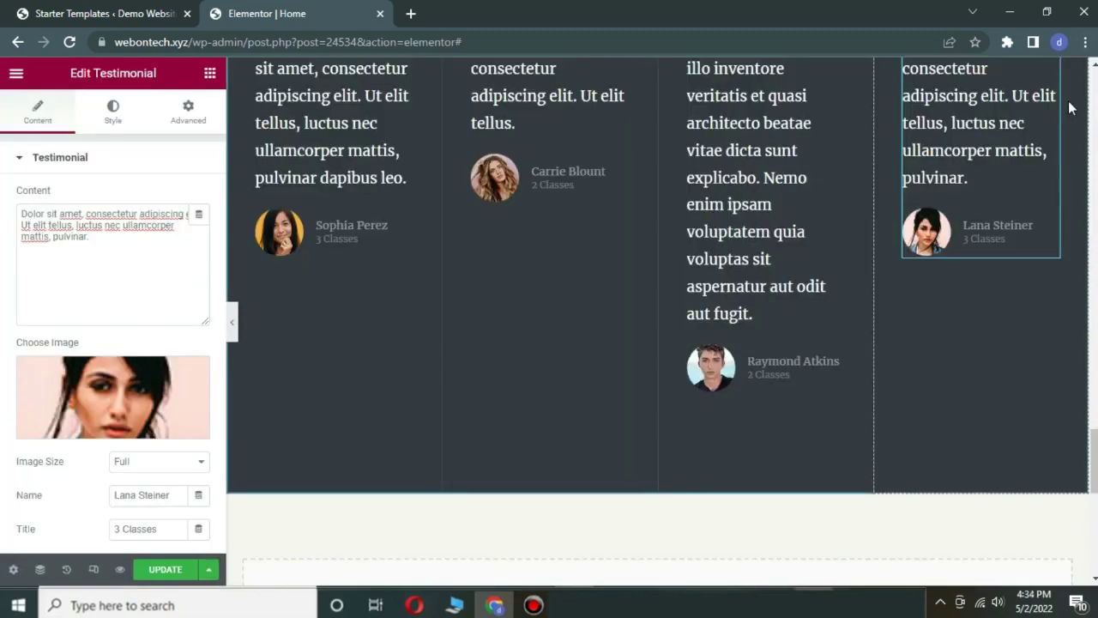
Step: Add a single-column section below the testimonials and place a Text Editor widget in it
{"action": "scroll", "coordinate": [861, 282], "scroll_direction": "down", "scroll_amount": 4}
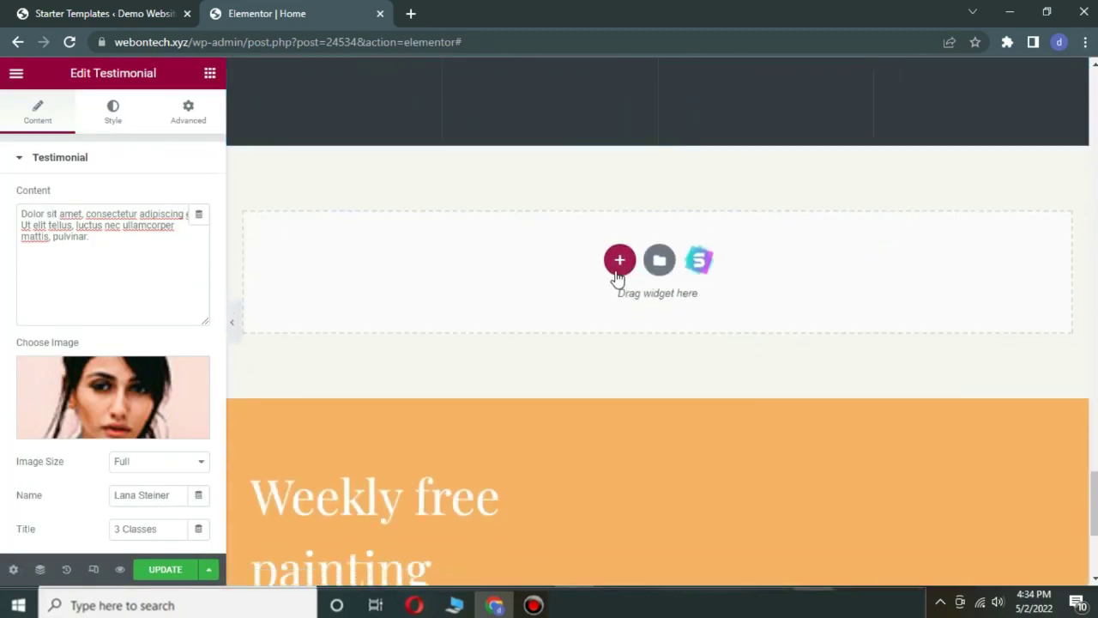
{"action": "left_click", "coordinate": [618, 264]}
{"action": "left_click", "coordinate": [441, 310]}
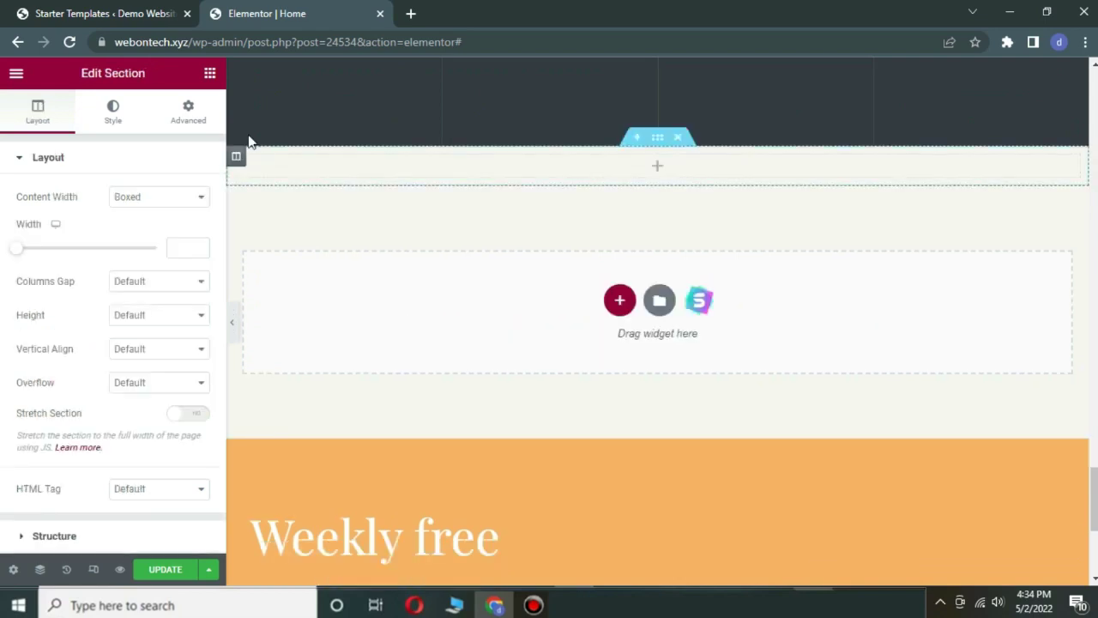
{"action": "left_click", "coordinate": [209, 73]}
{"action": "left_click_drag", "start_coordinate": [162, 339], "coordinate": [592, 164]}
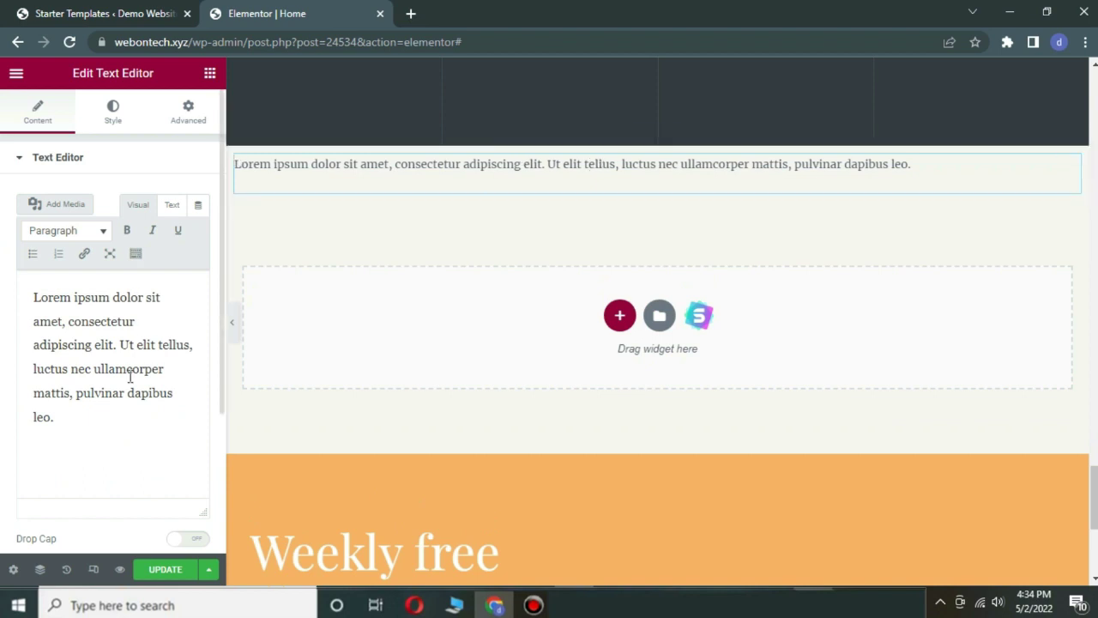
Step: Open webontech.xyz in a new browser tab and review the live home page, including the section below the testimonials
{"action": "left_click", "coordinate": [411, 14]}
{"action": "left_click", "coordinate": [314, 33]}
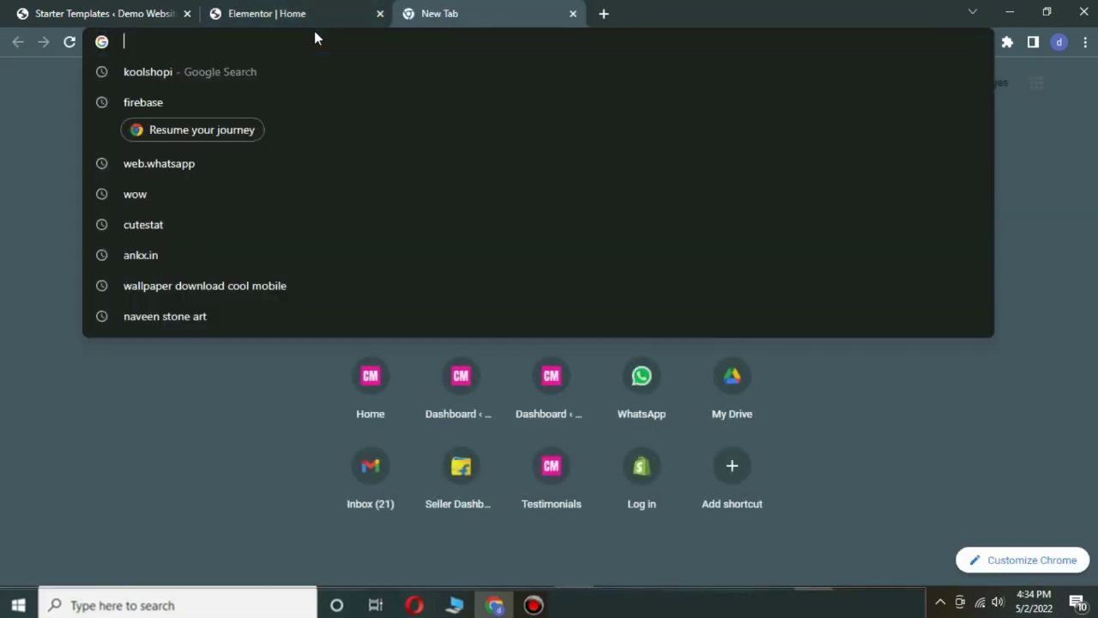
{"action": "type", "text": "we"}
{"action": "key", "text": "Return"}
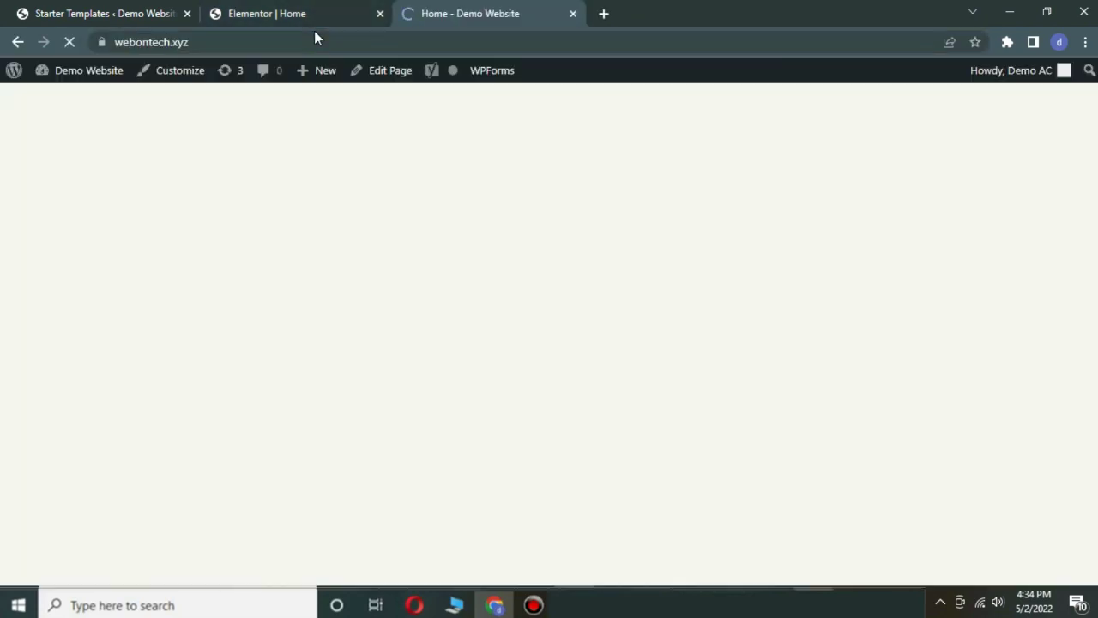
{"action": "scroll", "coordinate": [349, 163], "scroll_direction": "down", "scroll_amount": 15}
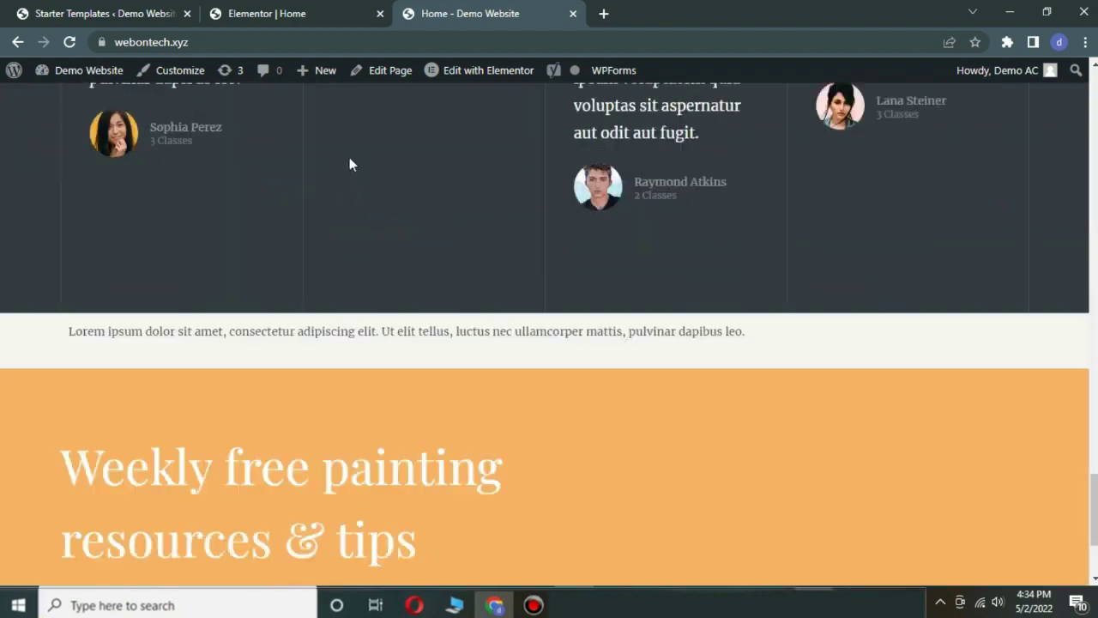
{"action": "scroll", "coordinate": [352, 164], "scroll_direction": "up", "scroll_amount": 10}
{"action": "scroll", "coordinate": [350, 163], "scroll_direction": "up", "scroll_amount": 6}
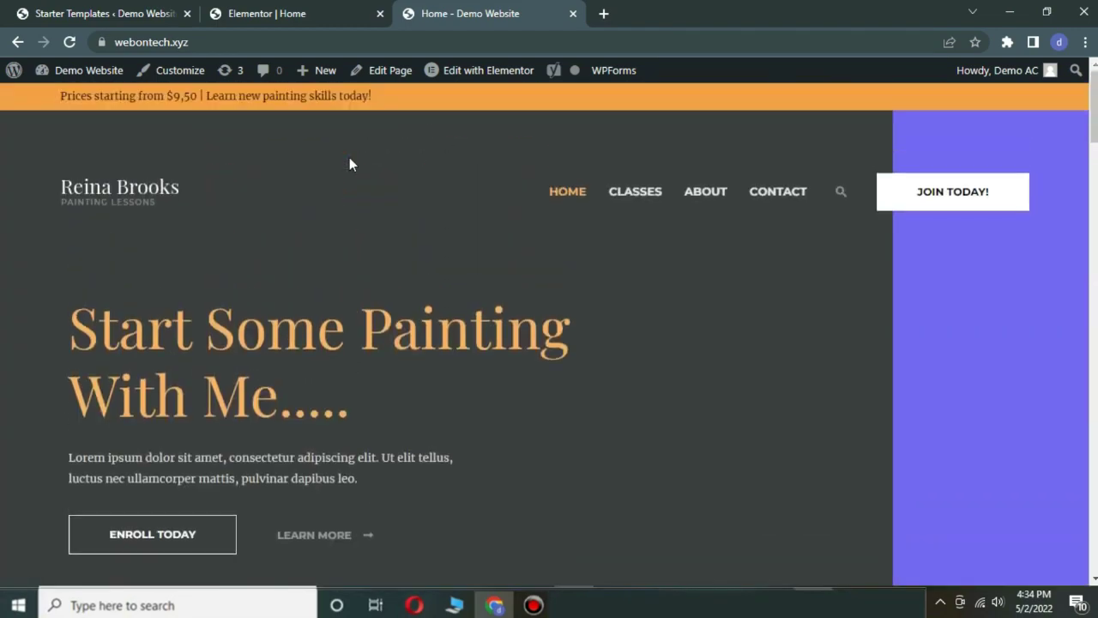
Step: Open the site's theme Customizer and replace the header logo with bbq-free-img.png from the media library
{"action": "left_click", "coordinate": [165, 70]}
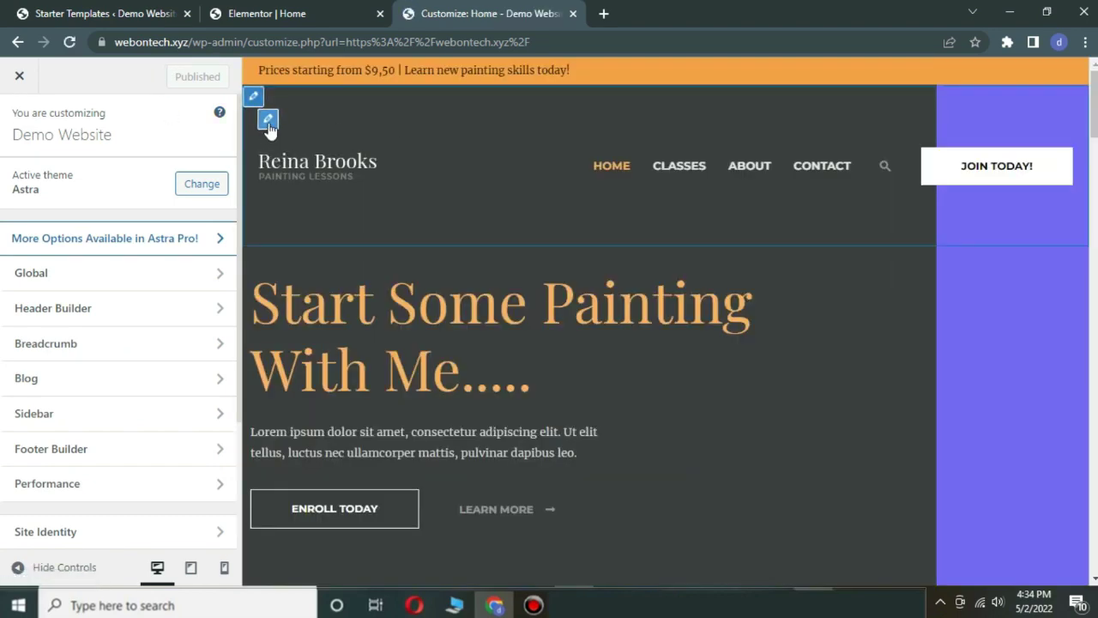
{"action": "left_click", "coordinate": [268, 126]}
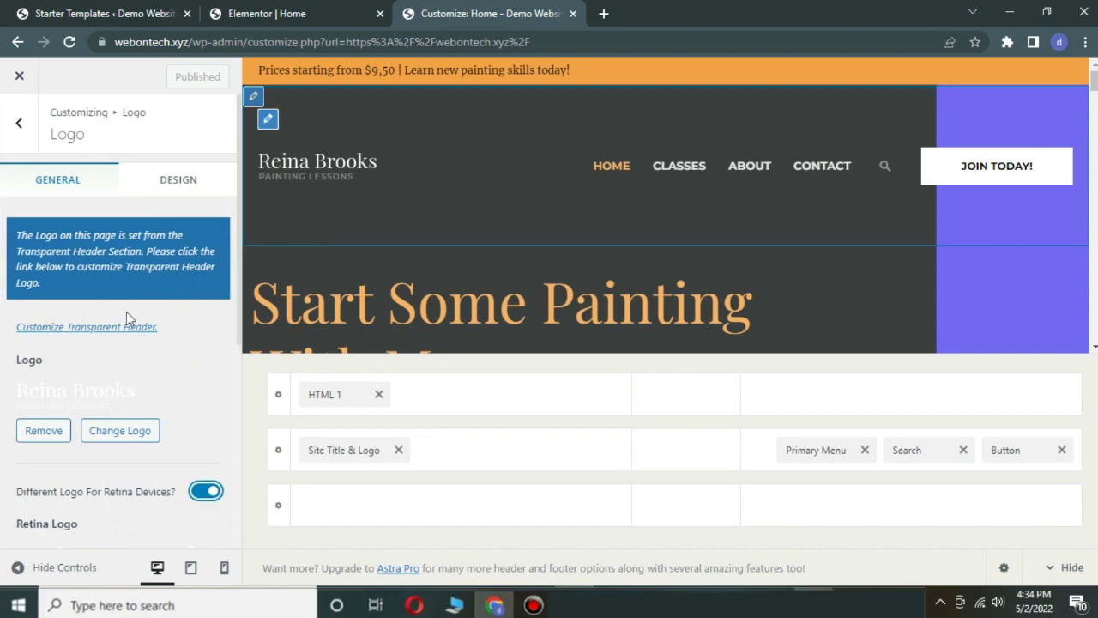
{"action": "left_click", "coordinate": [85, 401]}
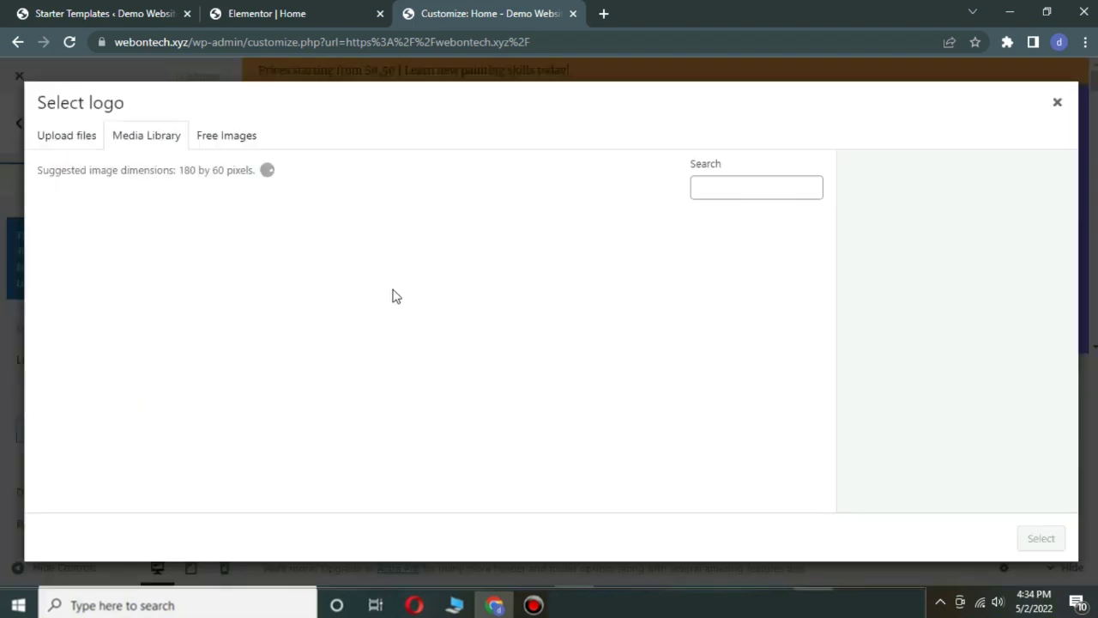
{"action": "scroll", "coordinate": [608, 277], "scroll_direction": "down", "scroll_amount": 4}
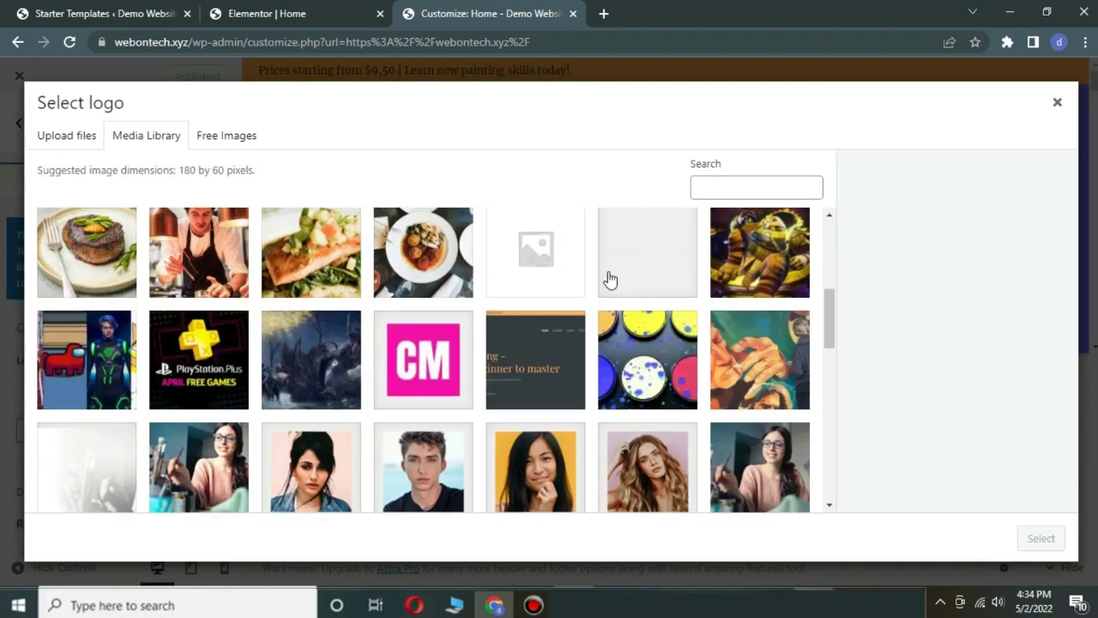
{"action": "scroll", "coordinate": [519, 273], "scroll_direction": "up", "scroll_amount": 3}
{"action": "scroll", "coordinate": [515, 266], "scroll_direction": "up", "scroll_amount": 1}
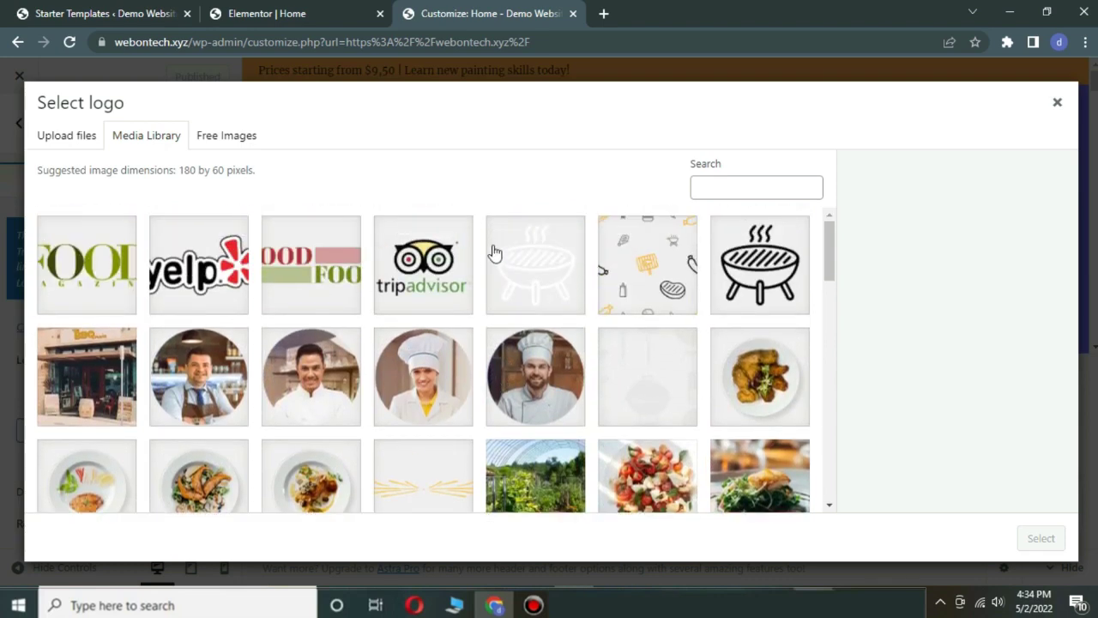
{"action": "left_click", "coordinate": [529, 265]}
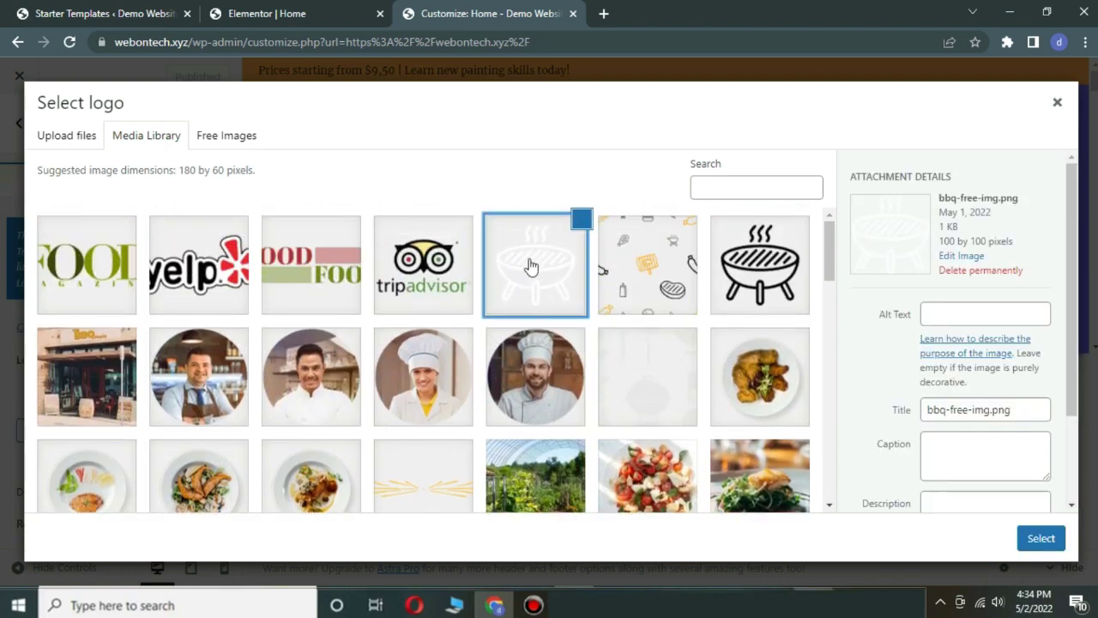
{"action": "left_click", "coordinate": [1040, 538]}
{"action": "left_click", "coordinate": [928, 538]}
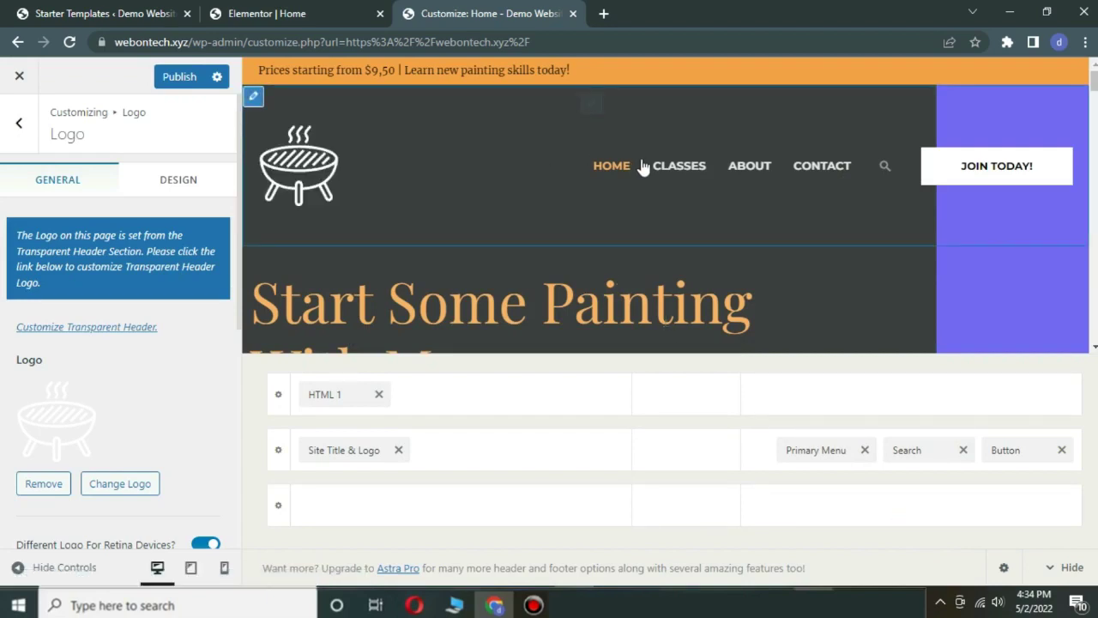
Step: Examine the header menu's location settings, including the menus available for the Primary Menu and Secondary Menu
{"action": "left_click", "coordinate": [591, 104]}
{"action": "left_click", "coordinate": [157, 238]}
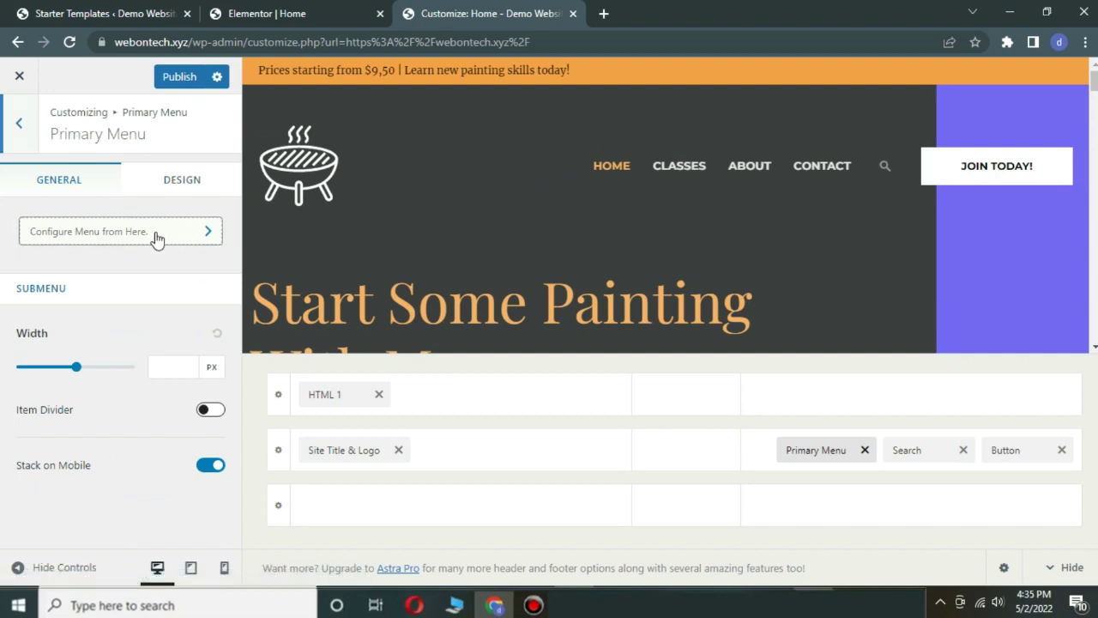
{"action": "left_click", "coordinate": [111, 357]}
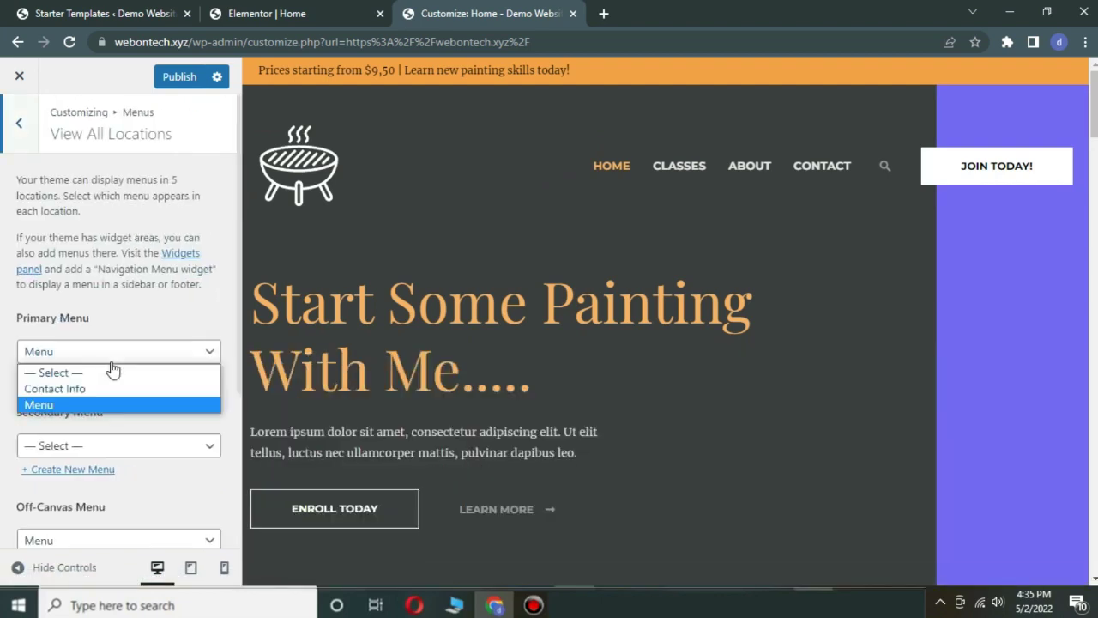
{"action": "left_click", "coordinate": [120, 404]}
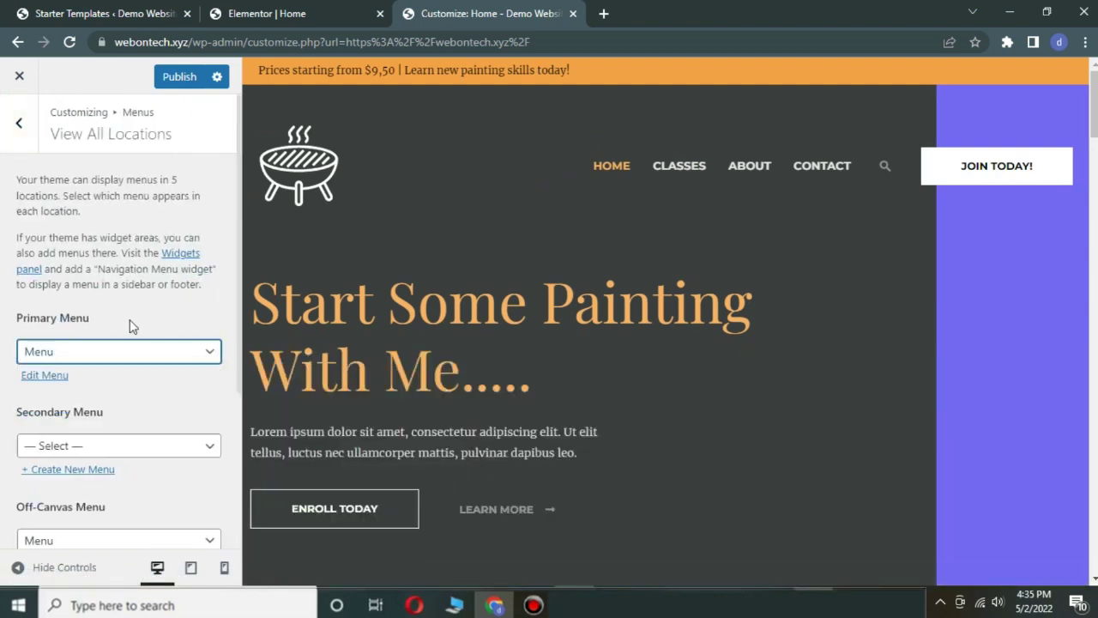
{"action": "left_click", "coordinate": [104, 445]}
{"action": "left_click", "coordinate": [122, 418]}
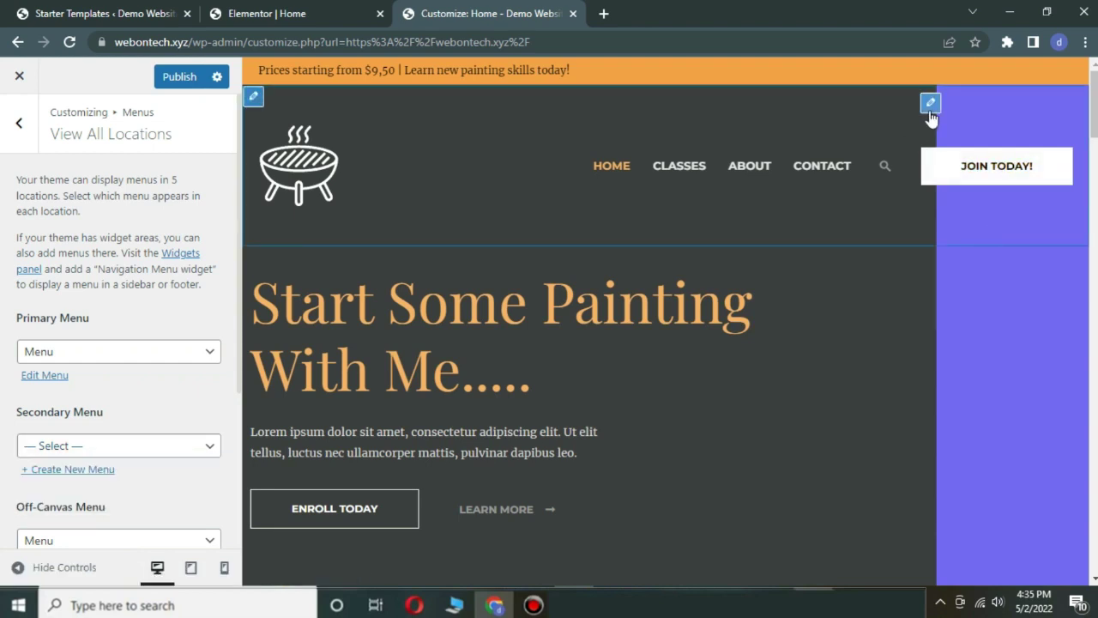
{"action": "left_click", "coordinate": [930, 103]}
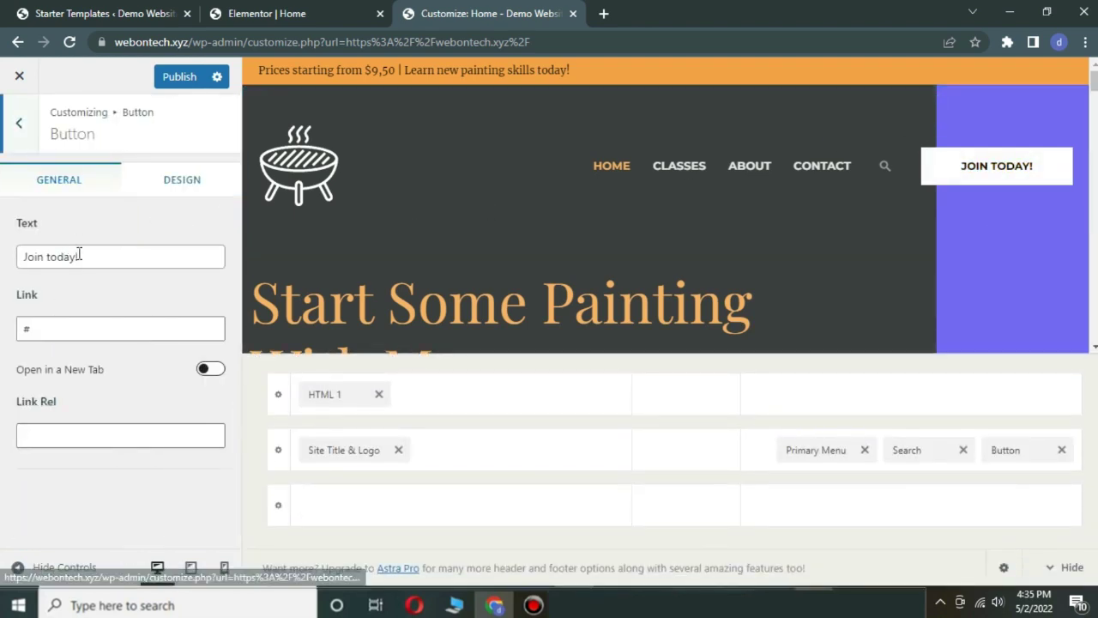
{"action": "left_click_drag", "start_coordinate": [78, 255], "coordinate": [1, 329]}
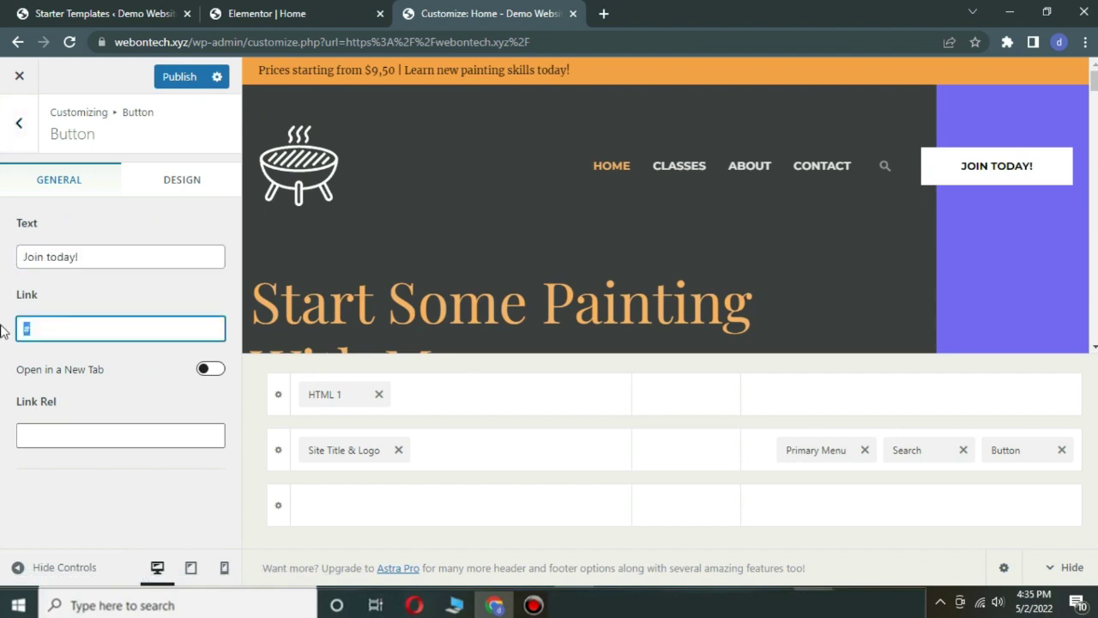
{"action": "type", "text": "www.google.com"}
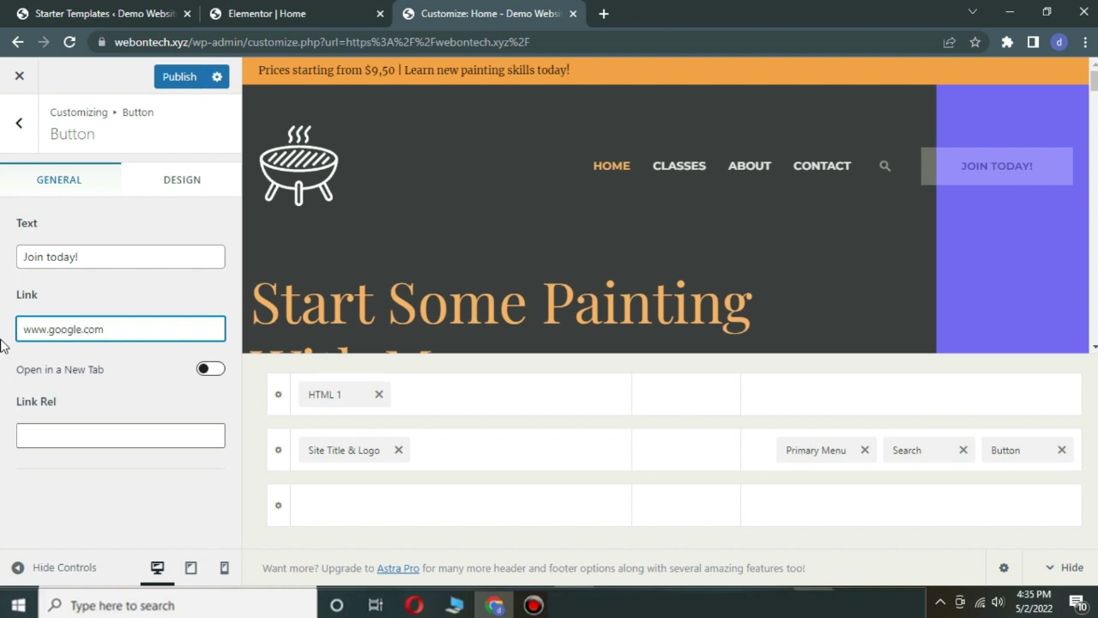
{"action": "left_click", "coordinate": [2, 345]}
{"action": "scroll", "coordinate": [742, 250], "scroll_direction": "down", "scroll_amount": 20}
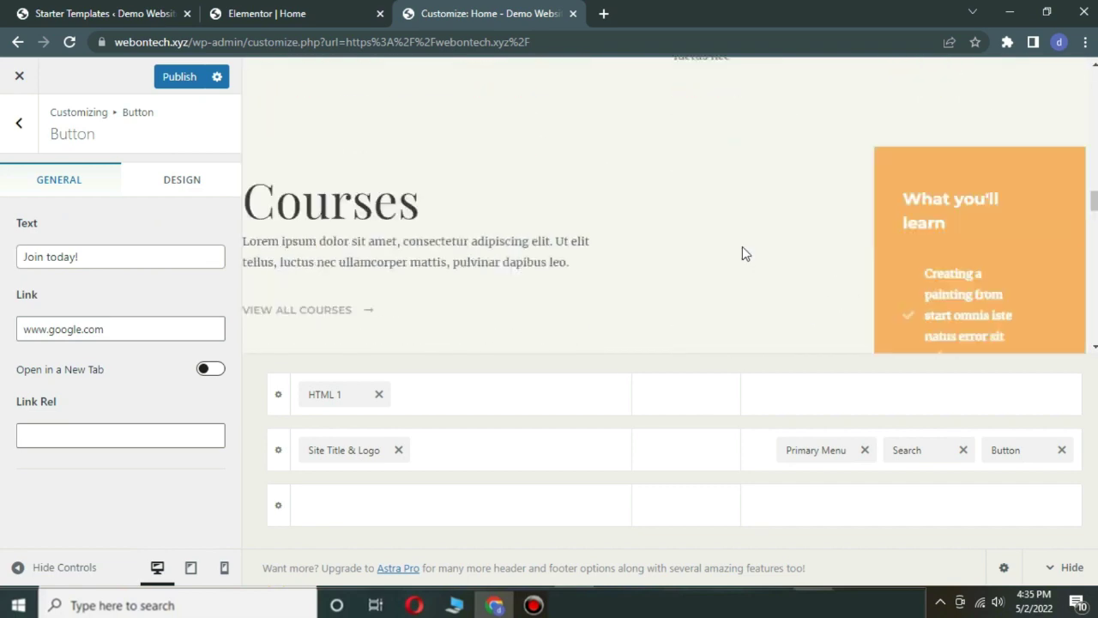
{"action": "scroll", "coordinate": [743, 249], "scroll_direction": "down", "scroll_amount": 10}
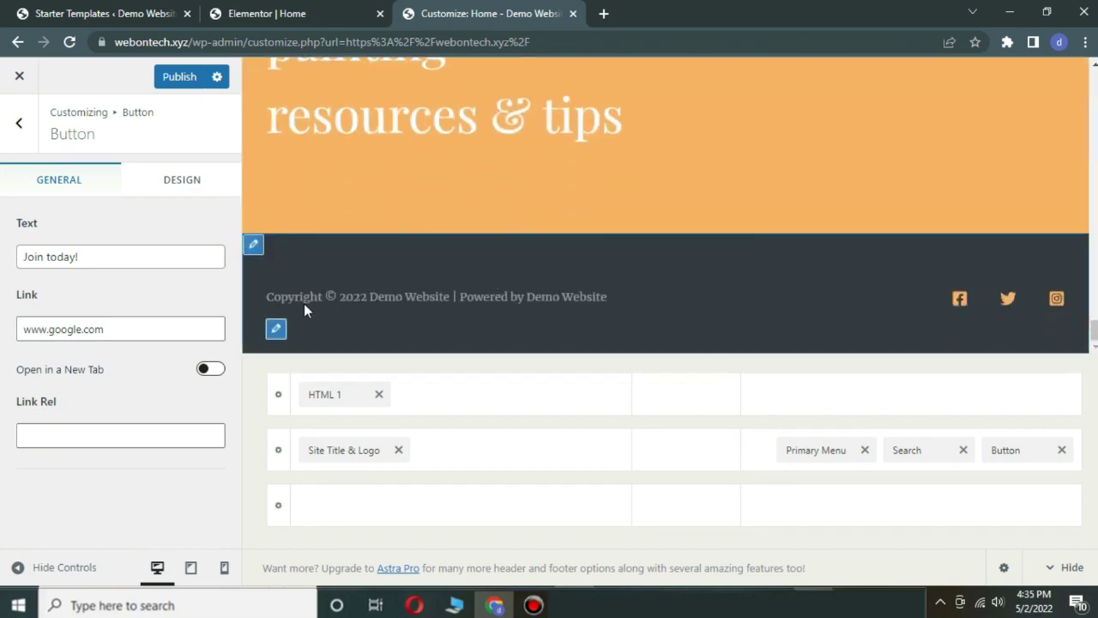
{"action": "left_click", "coordinate": [276, 328]}
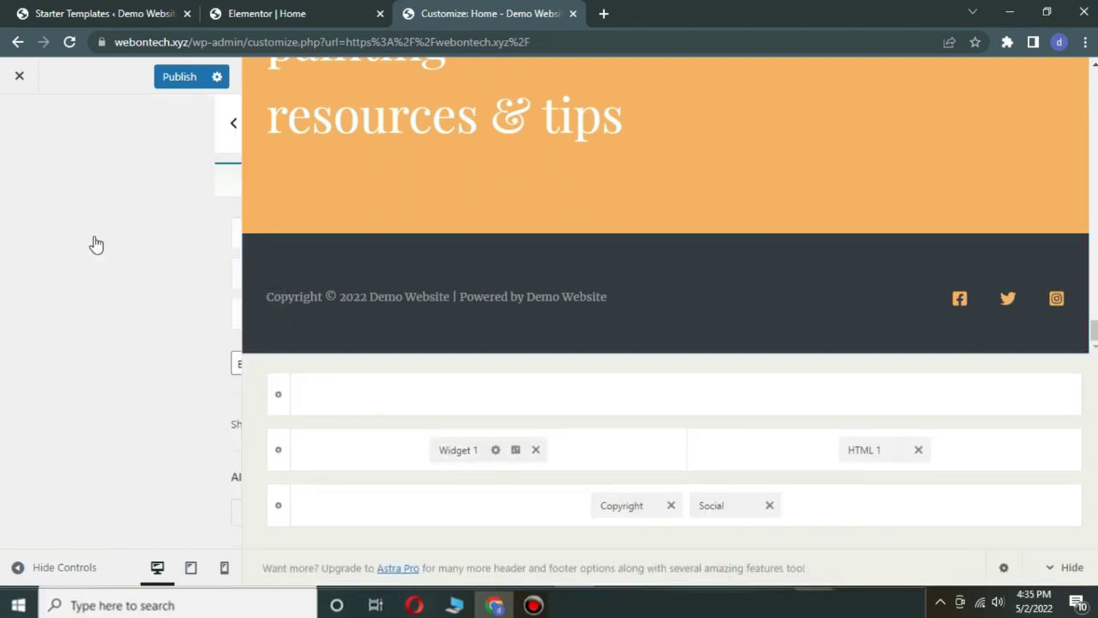
{"action": "left_click", "coordinate": [94, 239]}
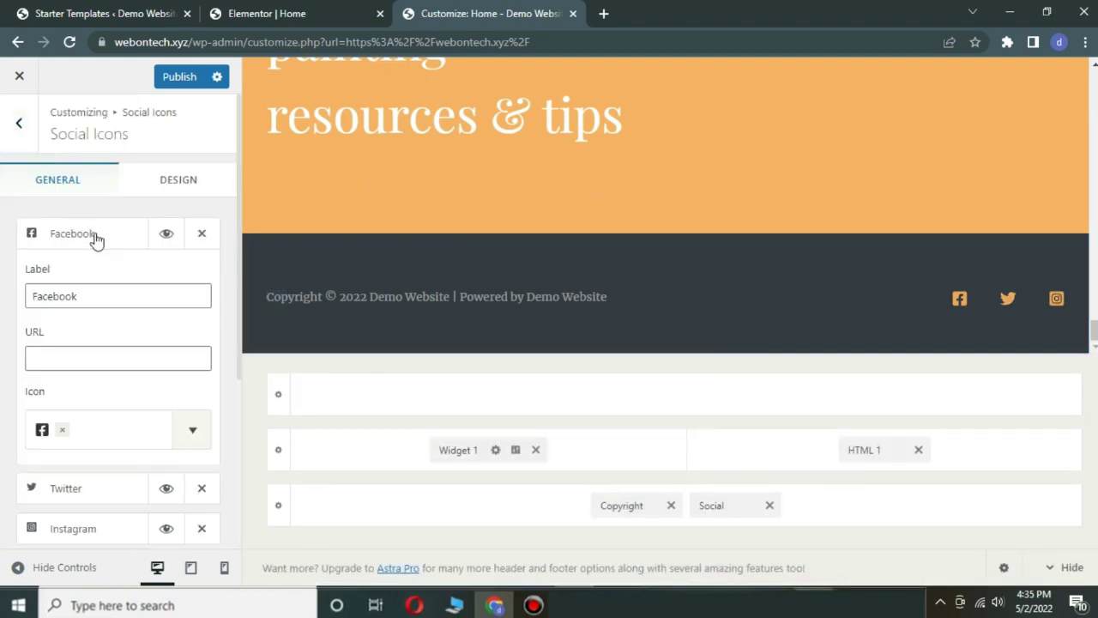
{"action": "left_click", "coordinate": [107, 353]}
{"action": "type", "text": "www"}
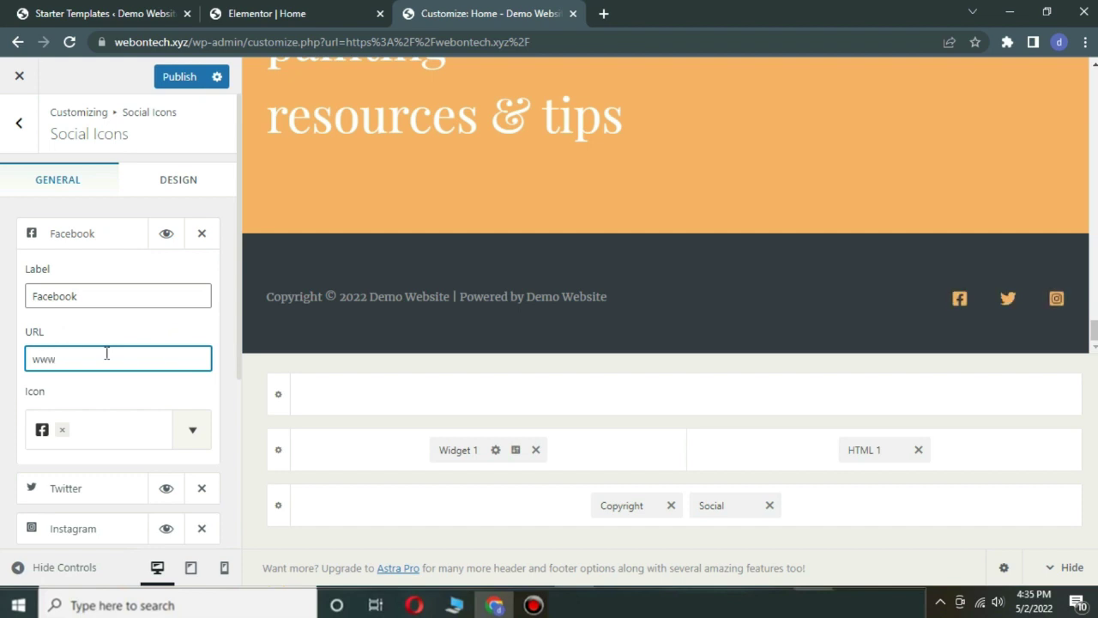
{"action": "type", "text": ".google.com"}
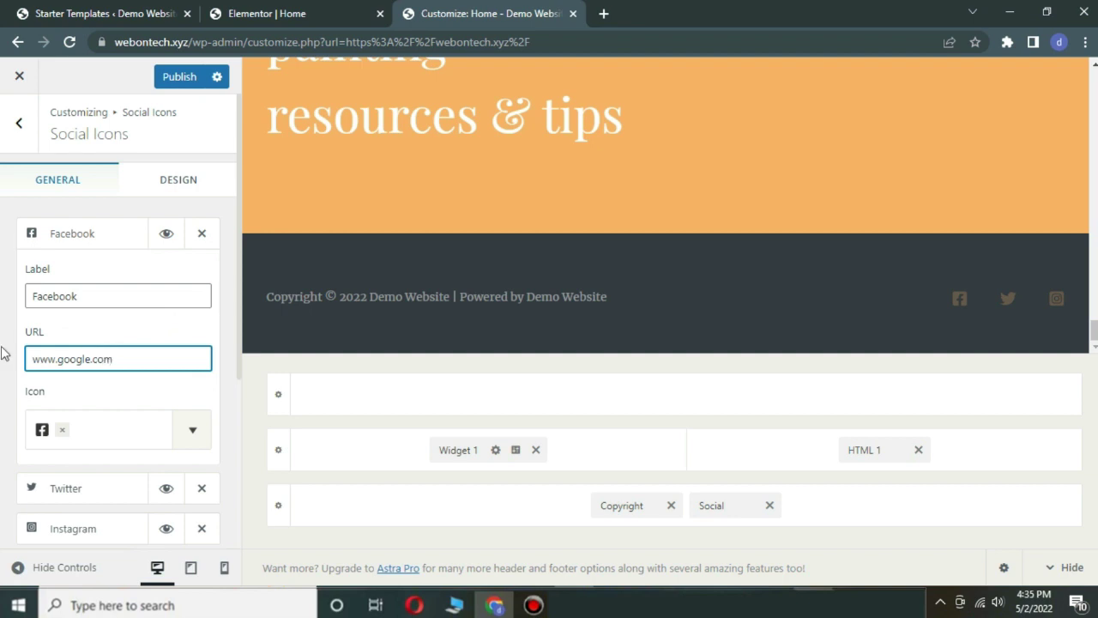
{"action": "scroll", "coordinate": [152, 368], "scroll_direction": "down", "scroll_amount": 3}
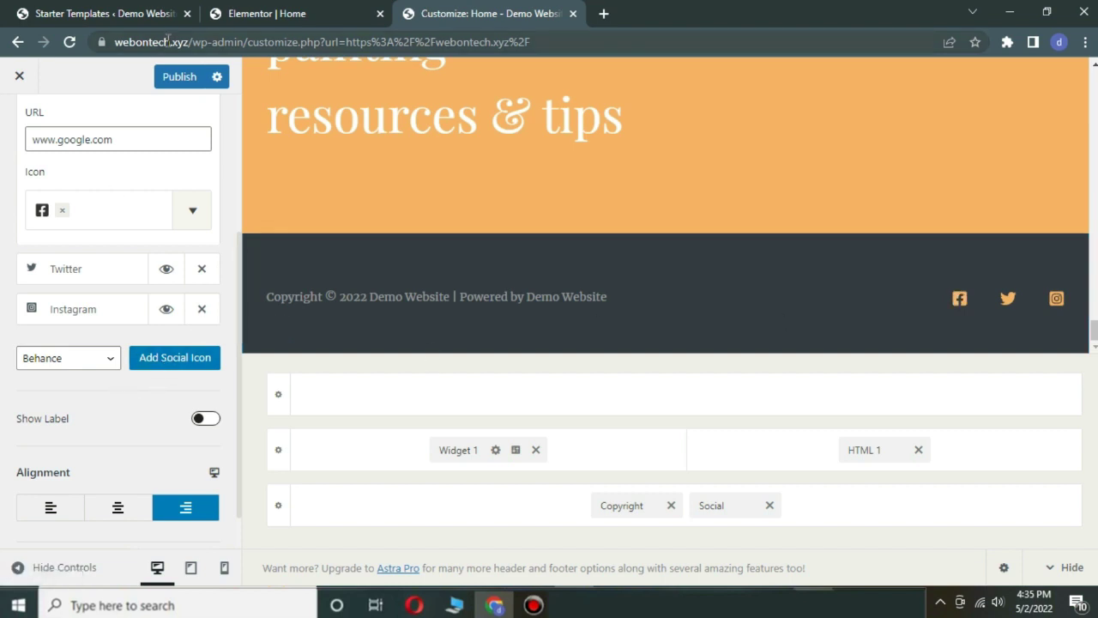
{"action": "left_click", "coordinate": [171, 75]}
Step: Return to the Starter Templates browser tab and load the WordPress admin dashboard at webontech.xyz/wp-admin/
{"action": "left_click", "coordinate": [114, 10]}
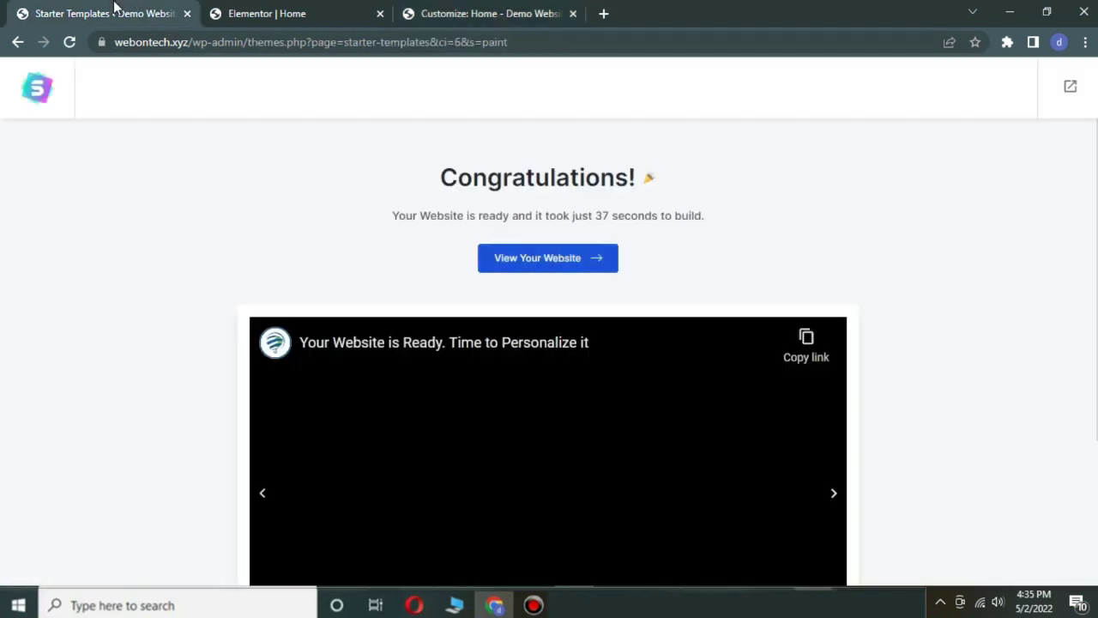
{"action": "left_click", "coordinate": [481, 12]}
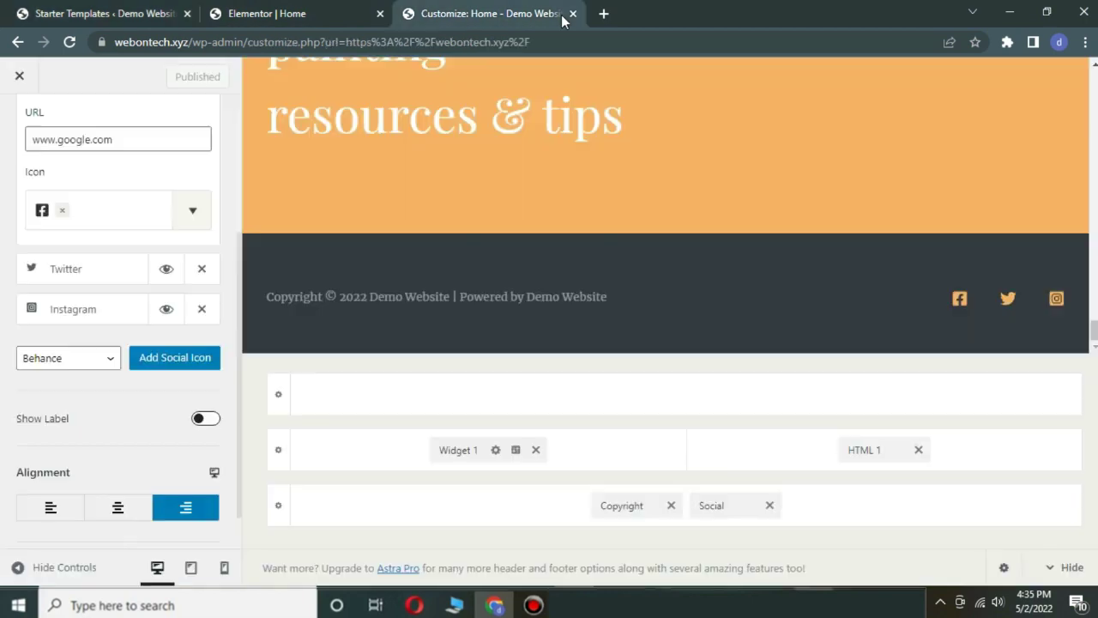
{"action": "left_click_drag", "start_coordinate": [107, 7], "coordinate": [69, 7]}
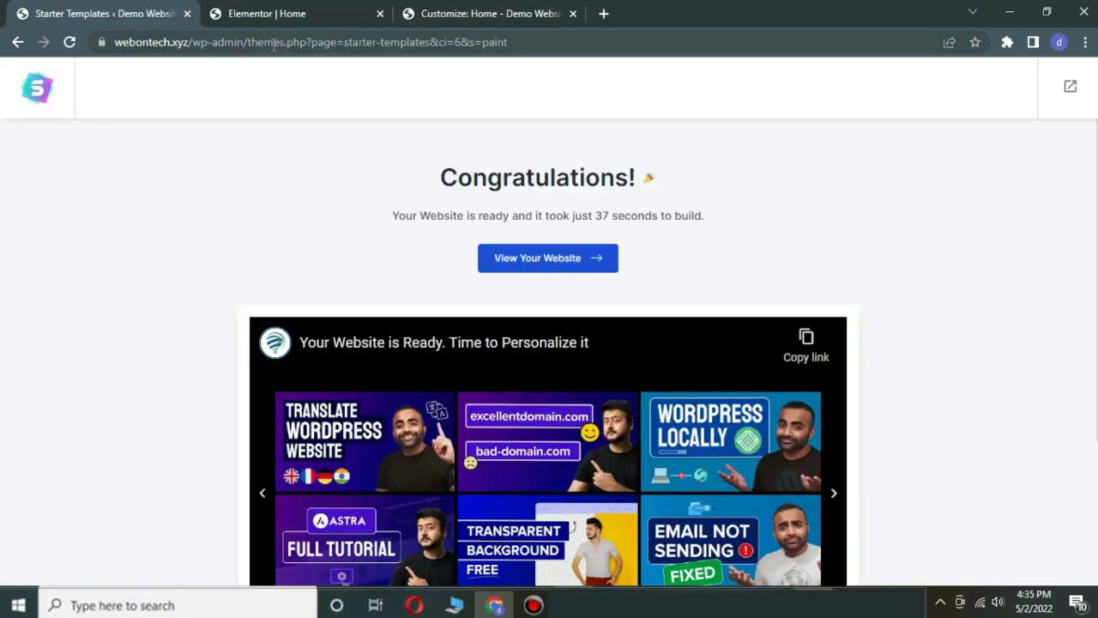
{"action": "left_click_drag", "start_coordinate": [246, 43], "coordinate": [701, 180]}
{"action": "key", "text": "BackSpace"}
{"action": "key", "text": "Return"}
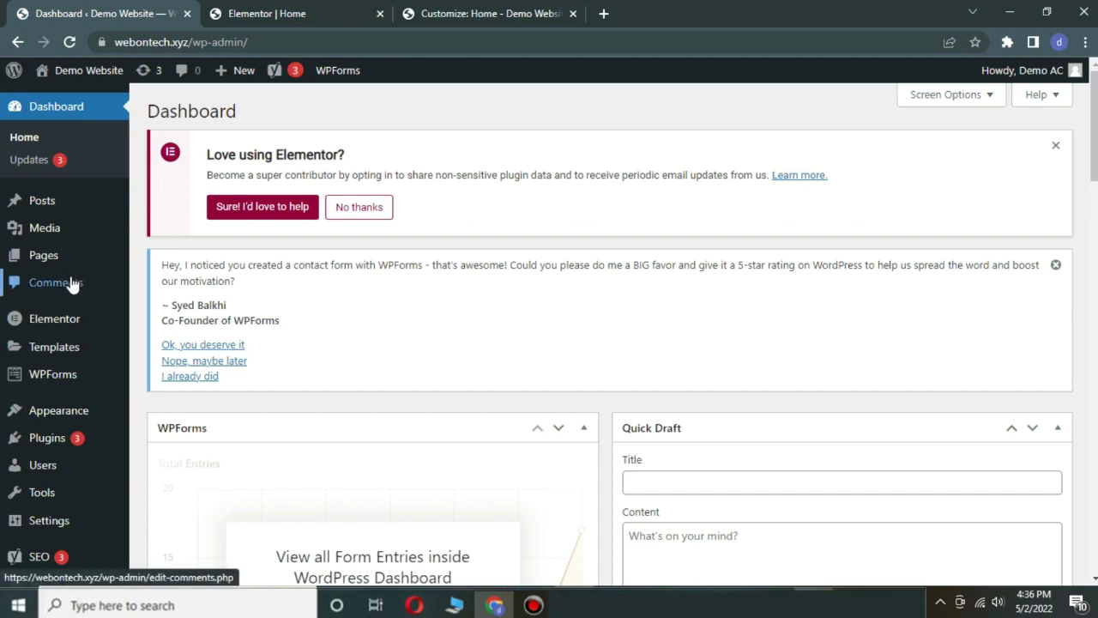
Step: Open the published About page from the list of all pages in a new browser tab, and close the Elementor Home and Customize tabs
{"action": "mouse_move", "coordinate": [86, 411]}
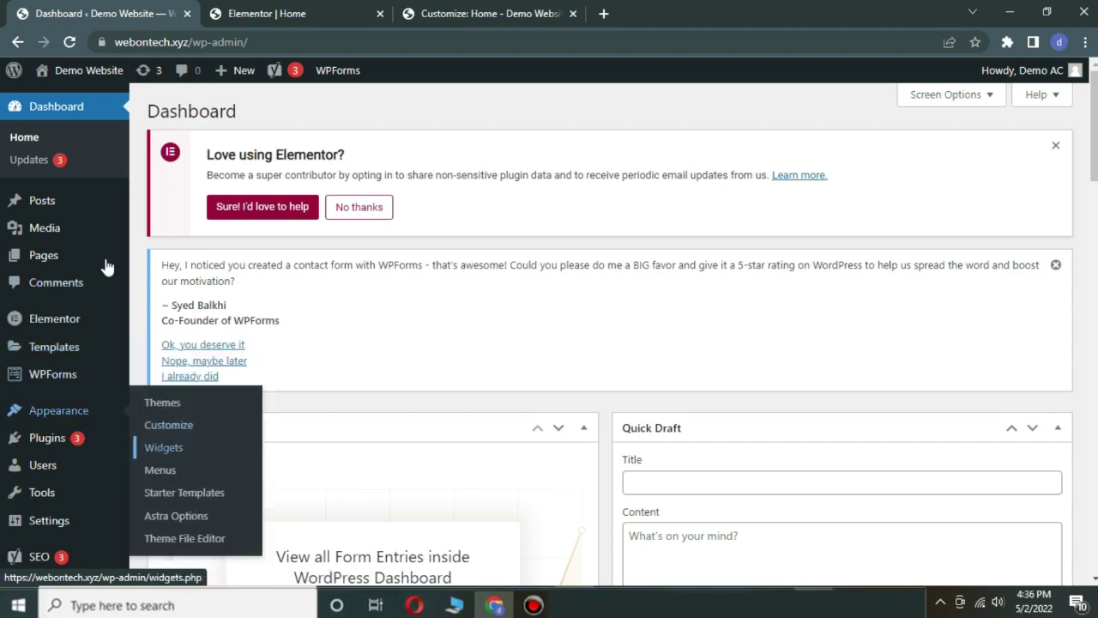
{"action": "mouse_move", "coordinate": [92, 262]}
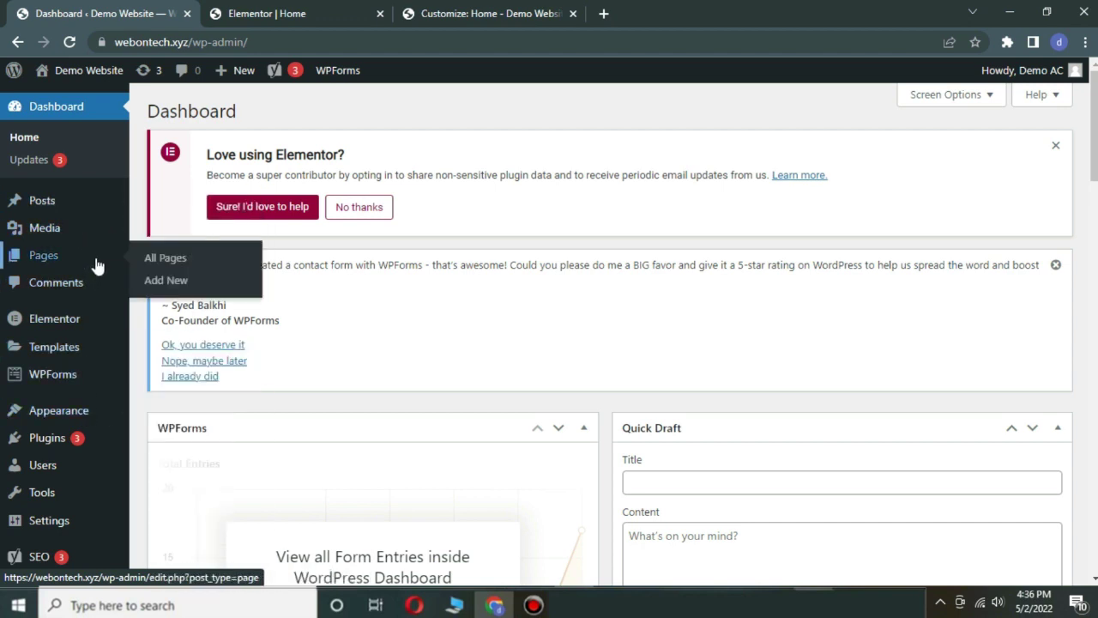
{"action": "left_click", "coordinate": [155, 259]}
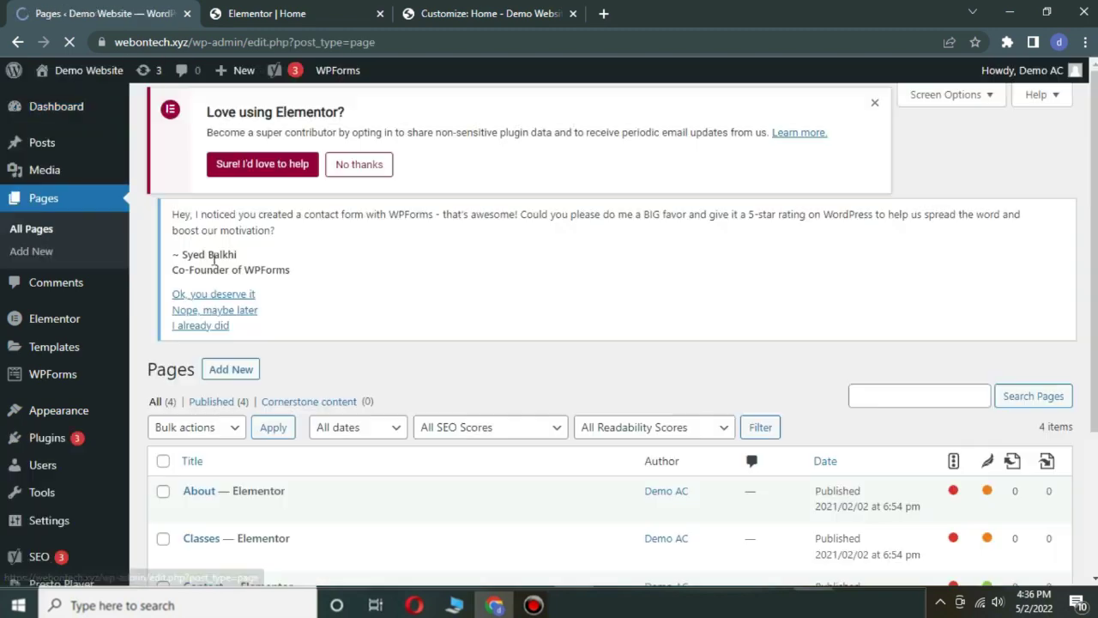
{"action": "scroll", "coordinate": [327, 350], "scroll_direction": "down", "scroll_amount": 3}
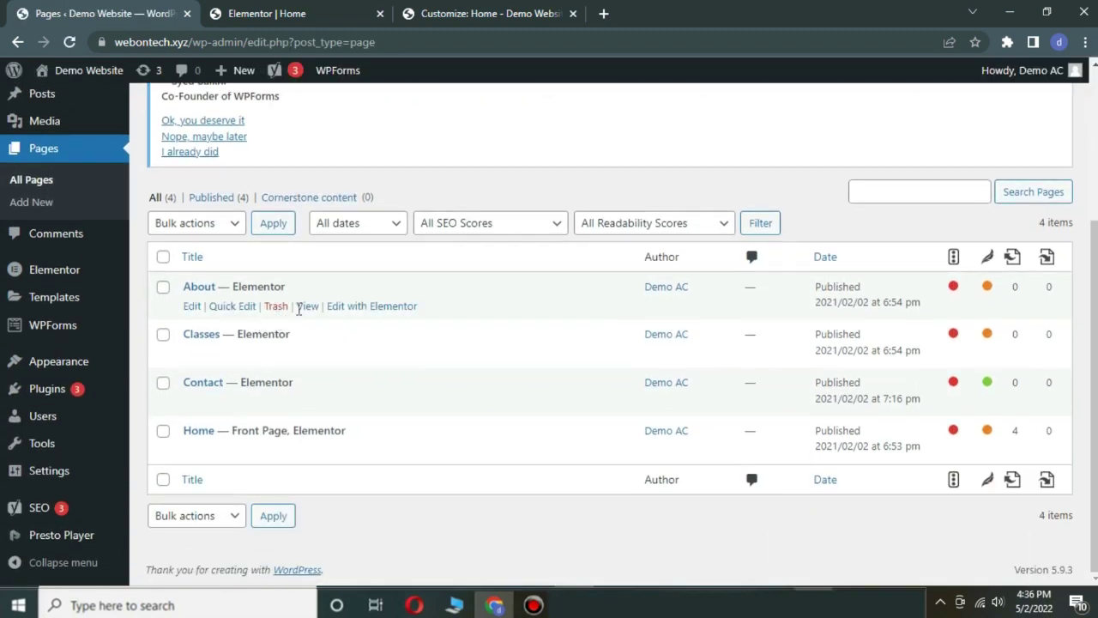
{"action": "right_click", "coordinate": [313, 311]}
{"action": "left_click", "coordinate": [381, 322]}
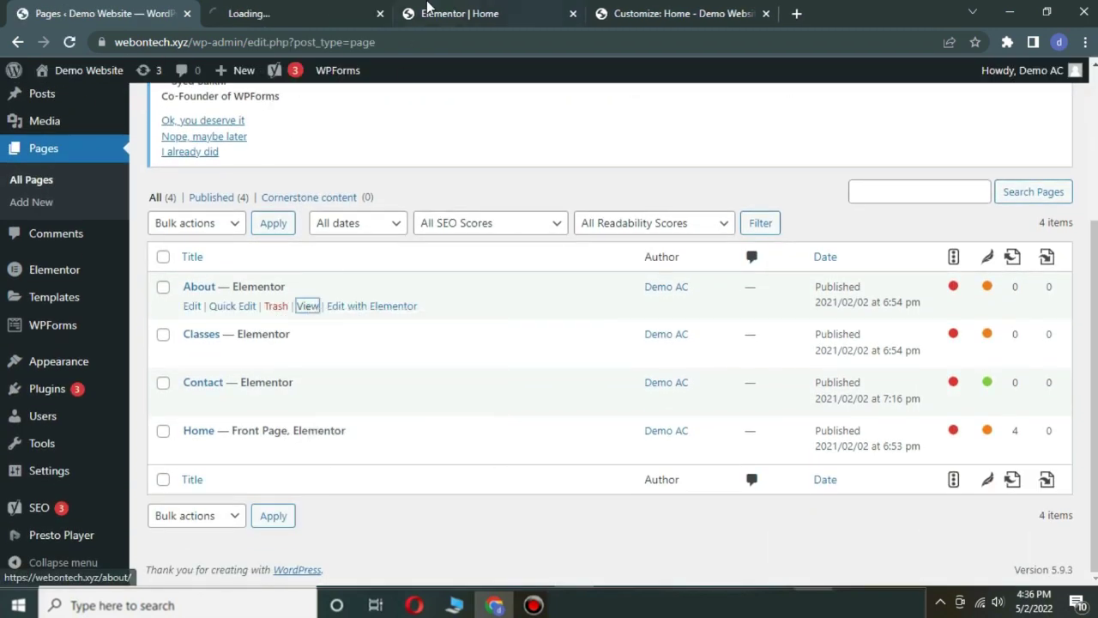
{"action": "left_click", "coordinate": [573, 13]}
{"action": "left_click", "coordinate": [573, 13]}
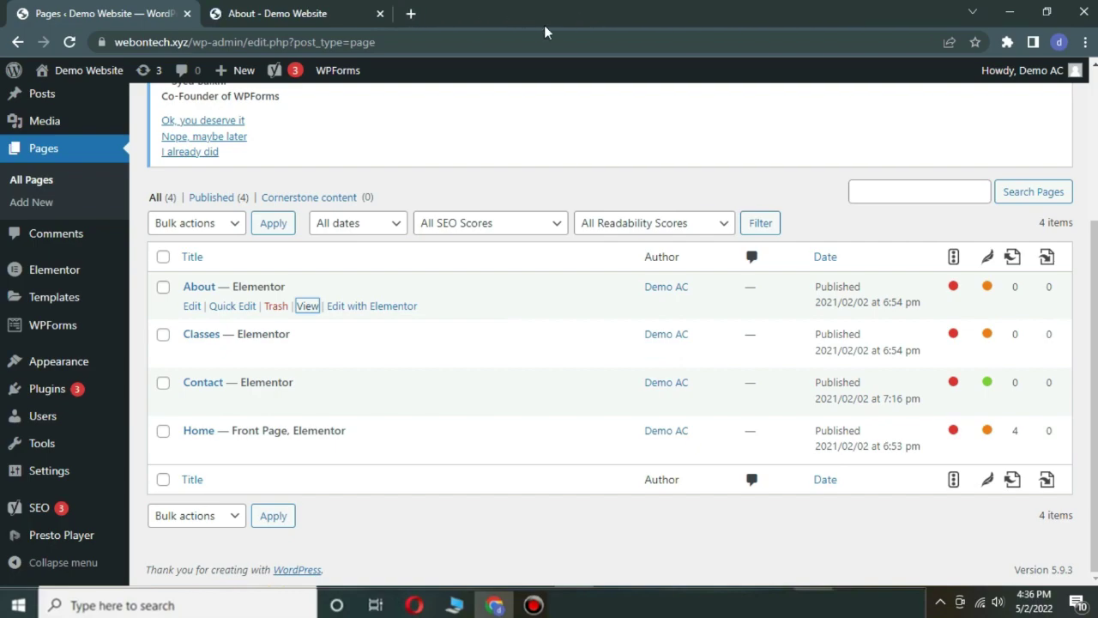
Step: Look through the live About page down to its footer and open it for editing with Elementor
{"action": "left_click", "coordinate": [302, 14]}
{"action": "scroll", "coordinate": [456, 260], "scroll_direction": "down", "scroll_amount": 15}
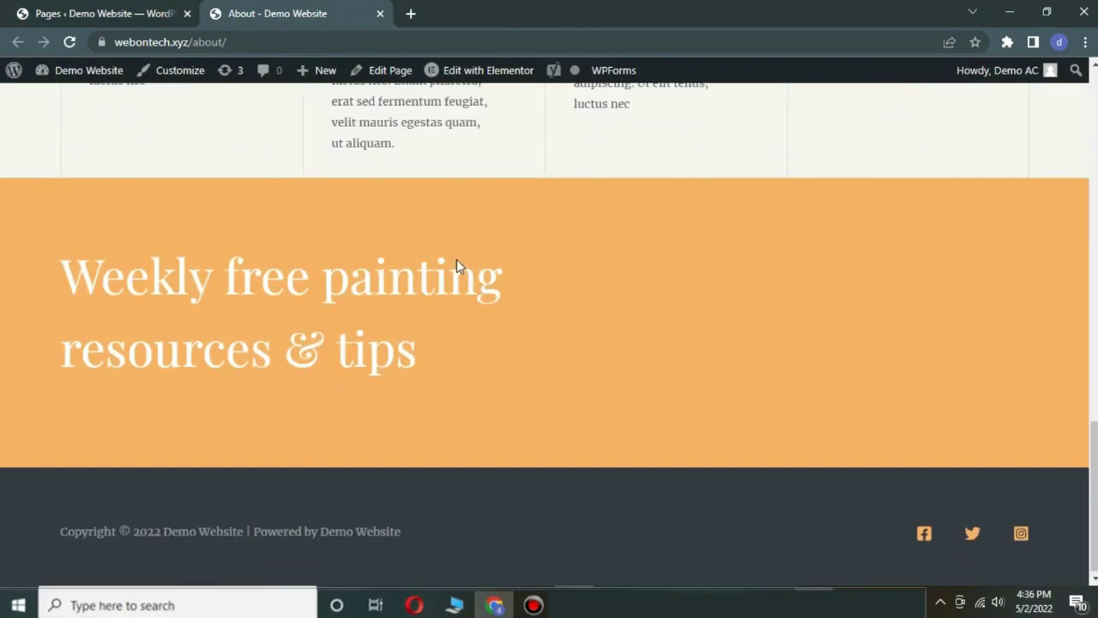
{"action": "scroll", "coordinate": [456, 260], "scroll_direction": "up", "scroll_amount": 12}
{"action": "scroll", "coordinate": [457, 264], "scroll_direction": "up", "scroll_amount": 5}
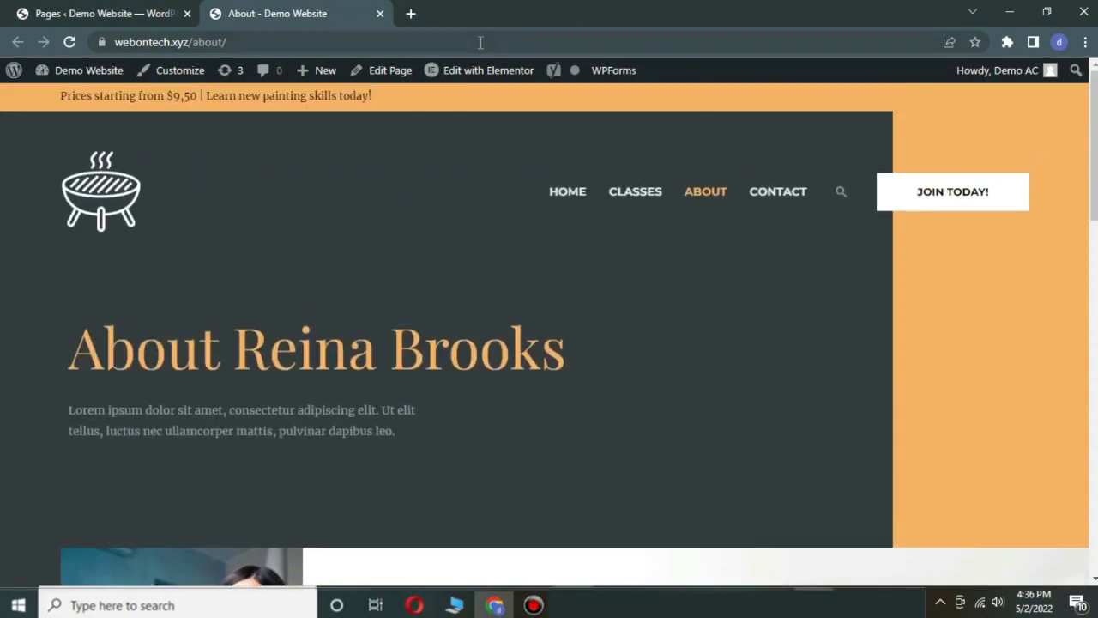
{"action": "left_click", "coordinate": [469, 76]}
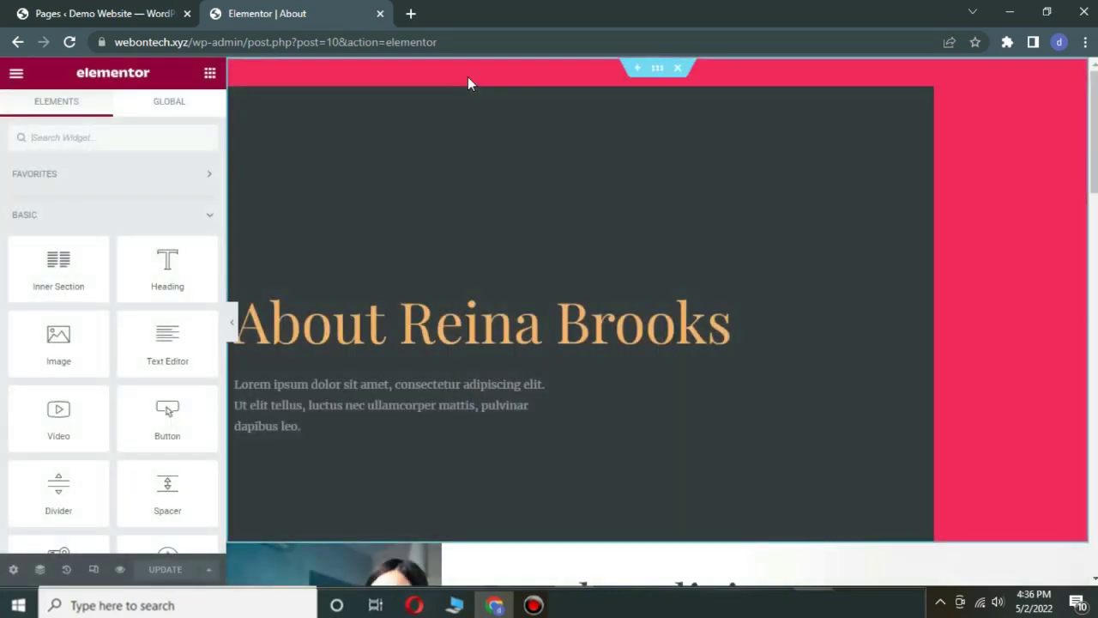
Step: Examine the About page's sections in Elementor, including the editable heading and paragraph of the 2003 - 2010 column
{"action": "scroll", "coordinate": [587, 194], "scroll_direction": "down", "scroll_amount": 8}
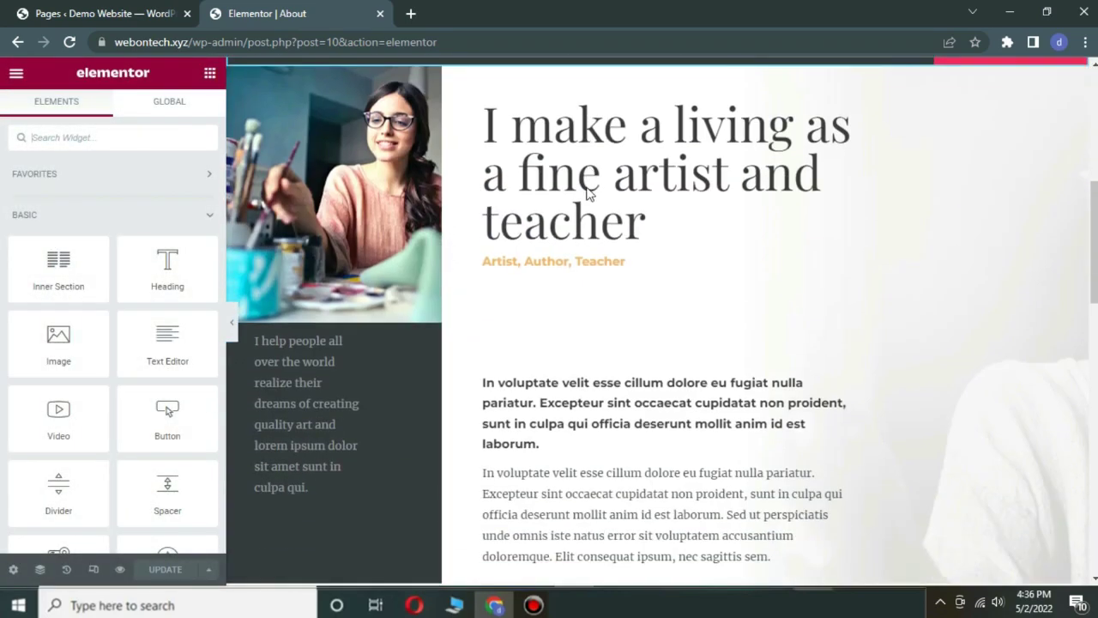
{"action": "scroll", "coordinate": [587, 194], "scroll_direction": "down", "scroll_amount": 5}
{"action": "scroll", "coordinate": [586, 193], "scroll_direction": "up", "scroll_amount": 3}
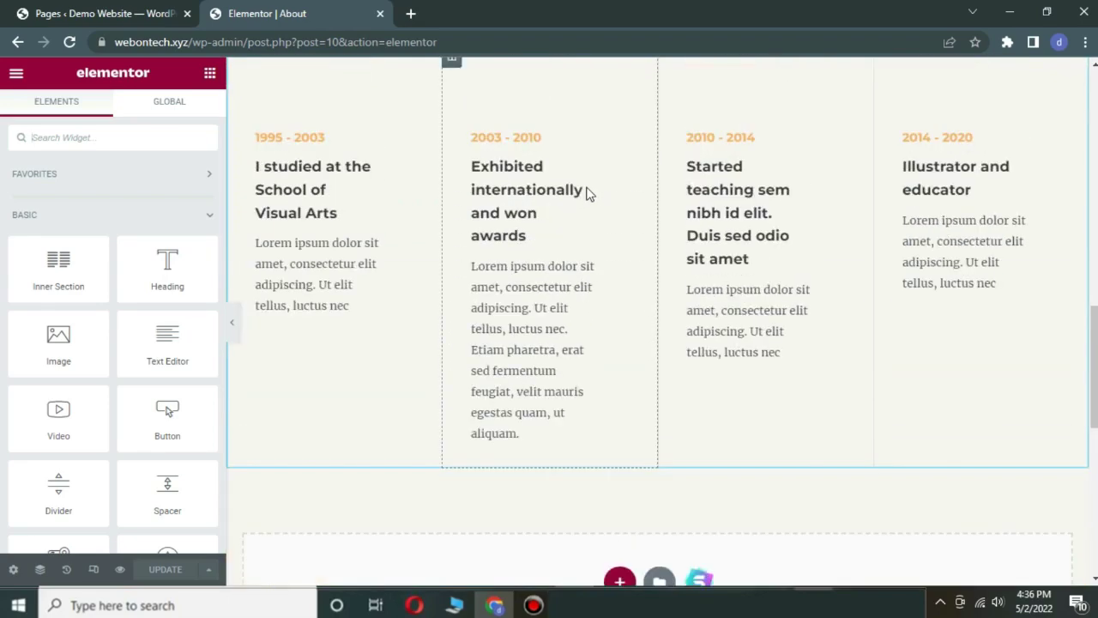
{"action": "double_click", "coordinate": [587, 189]}
{"action": "left_click", "coordinate": [587, 189]}
{"action": "triple_click", "coordinate": [589, 186]}
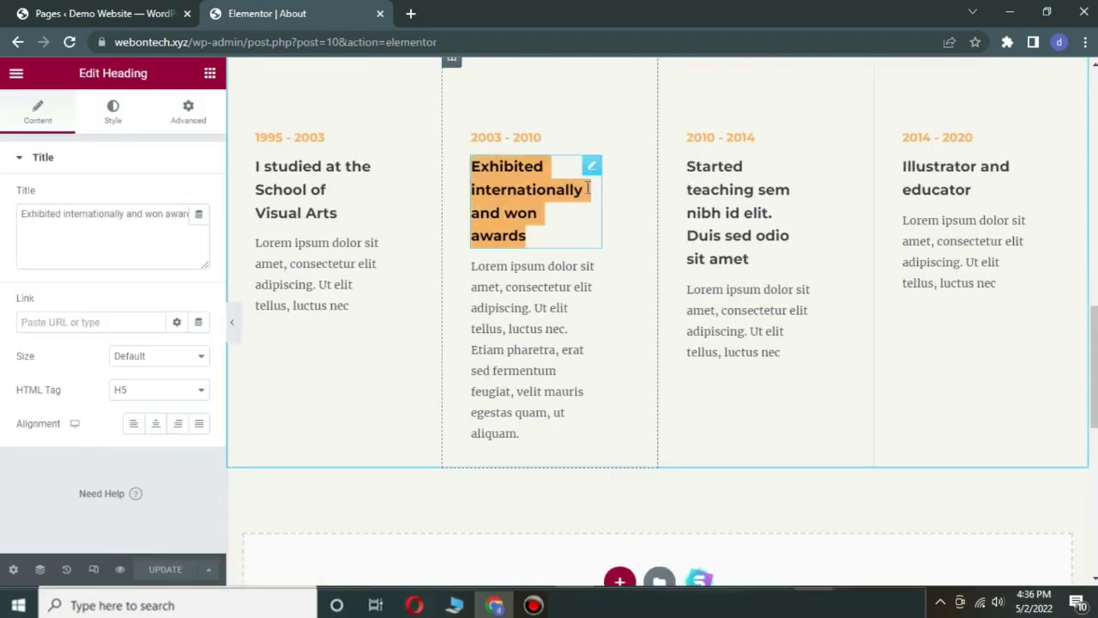
{"action": "left_click", "coordinate": [556, 379]}
{"action": "triple_click", "coordinate": [556, 378]}
{"action": "scroll", "coordinate": [555, 378], "scroll_direction": "down", "scroll_amount": 7}
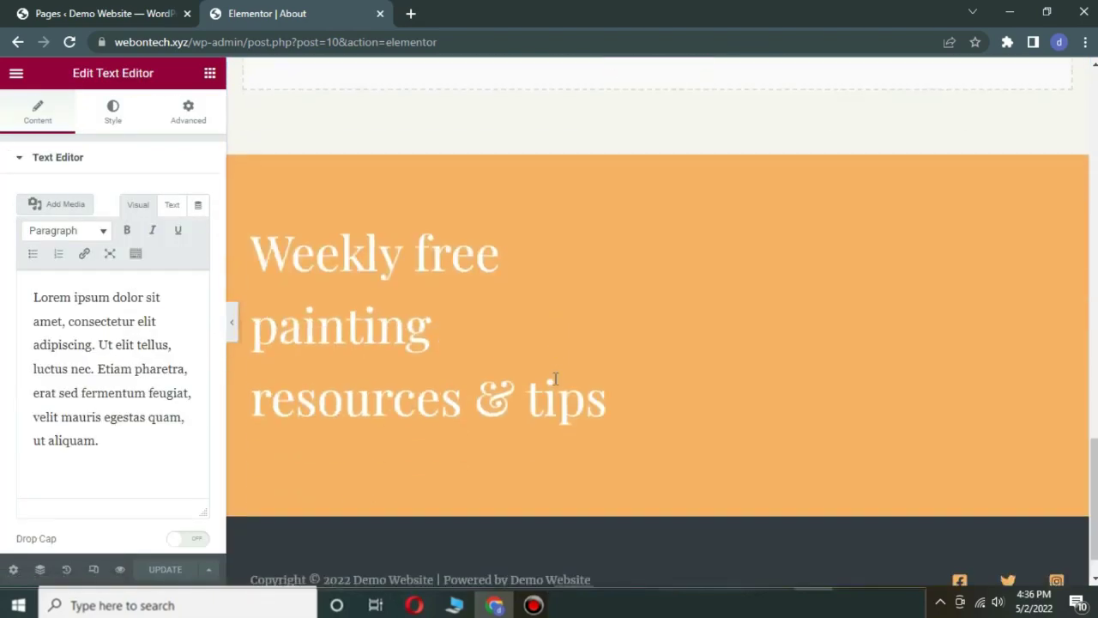
{"action": "scroll", "coordinate": [554, 378], "scroll_direction": "down", "scroll_amount": 1}
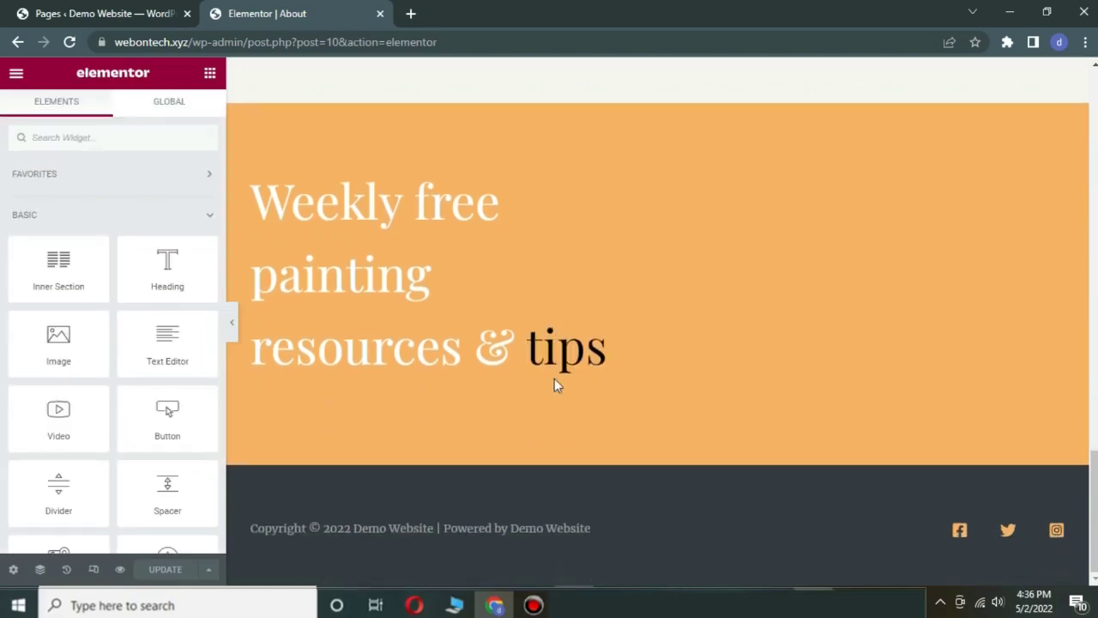
{"action": "scroll", "coordinate": [555, 378], "scroll_direction": "up", "scroll_amount": 10}
Step: Return to the Pages browser tab and open the WordPress Menus screen
{"action": "left_click", "coordinate": [124, 14]}
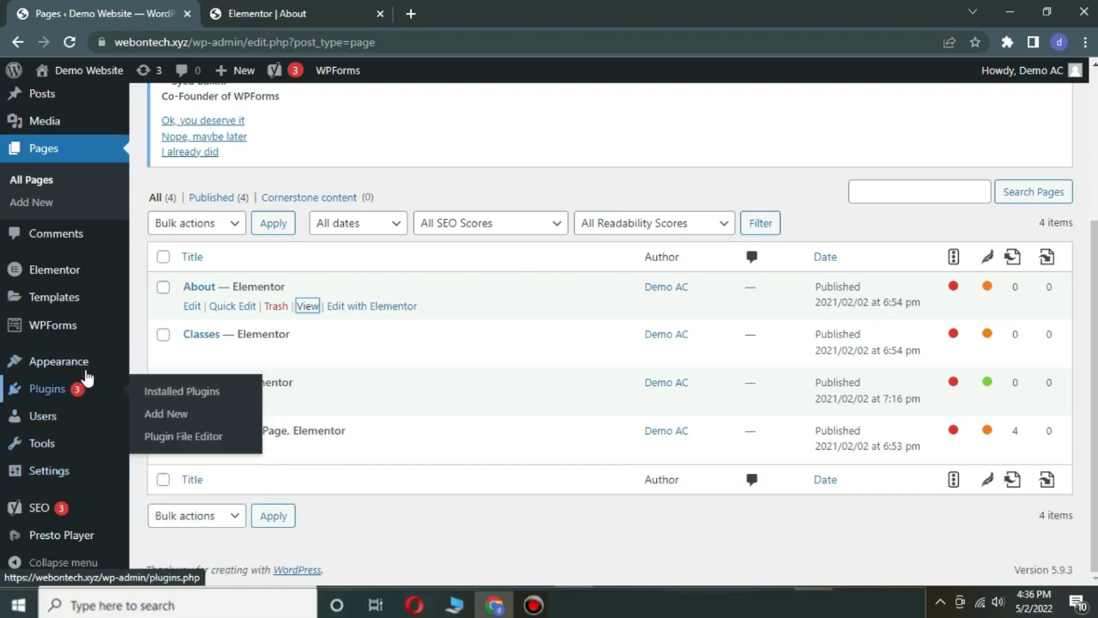
{"action": "mouse_move", "coordinate": [87, 376]}
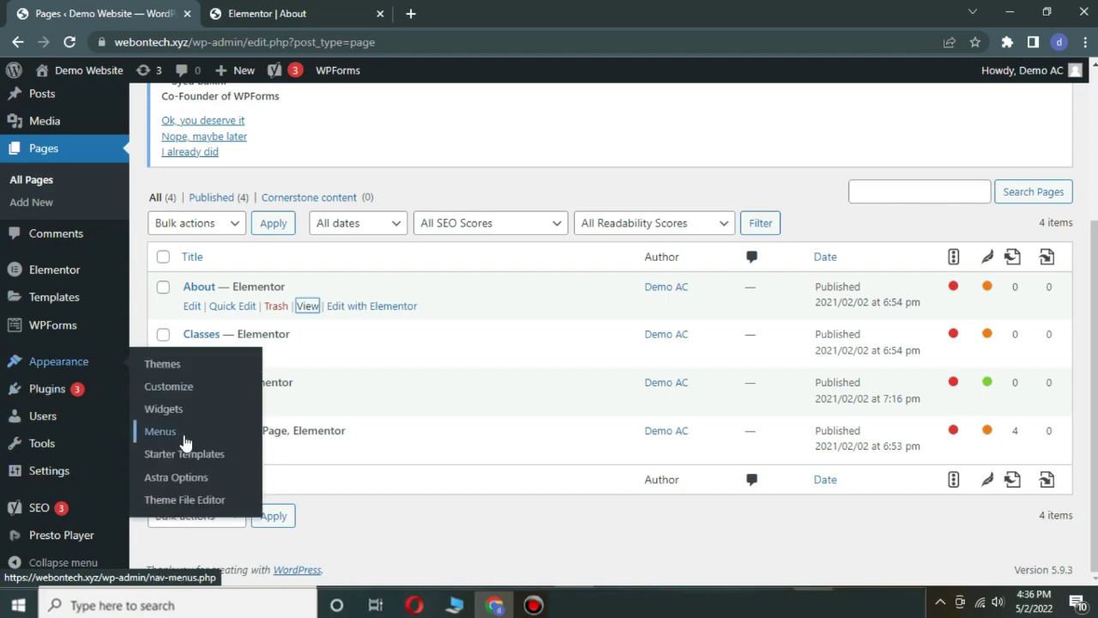
{"action": "left_click", "coordinate": [160, 430]}
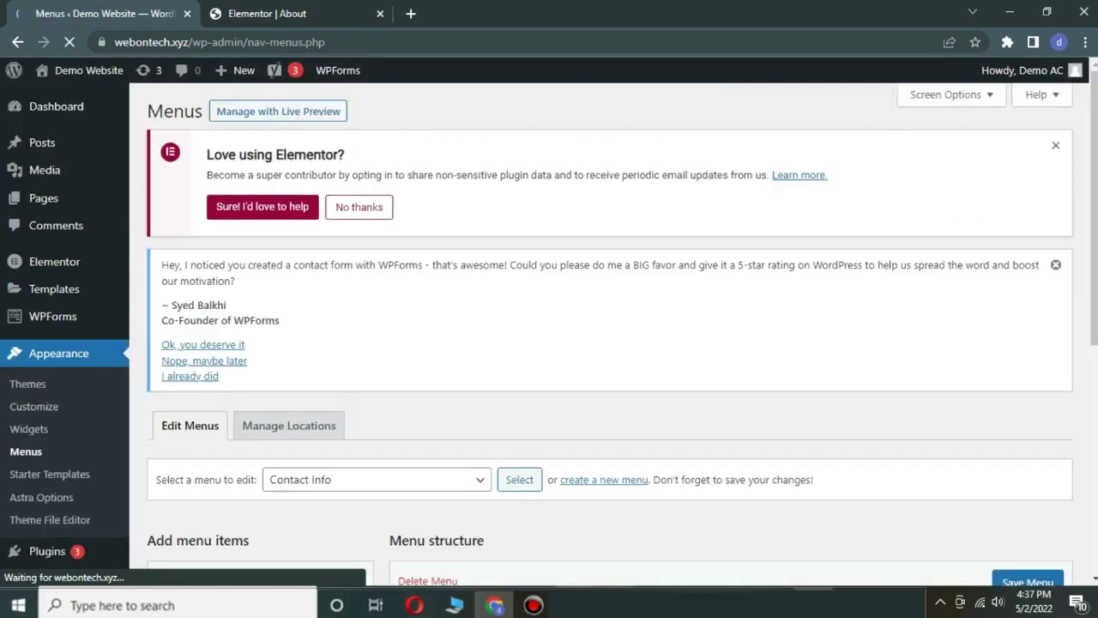
{"action": "left_click", "coordinate": [534, 605]}
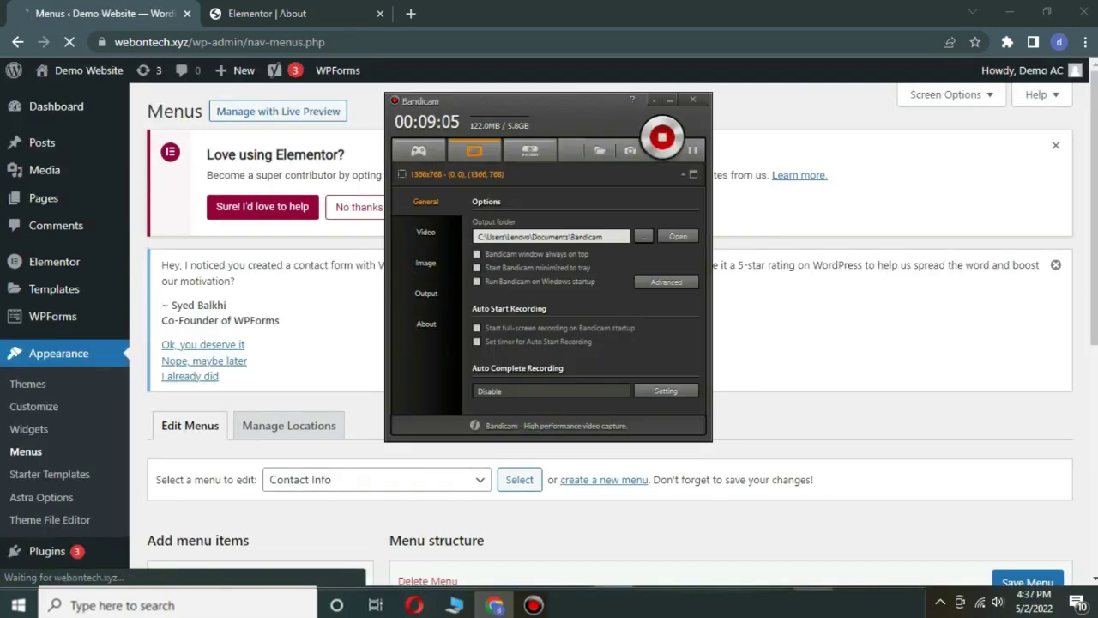
{"action": "left_click", "coordinate": [534, 604]}
Step: Add the Contact, About and Classes pages to the Contact Info menu and save the menu
{"action": "scroll", "coordinate": [507, 334], "scroll_direction": "down", "scroll_amount": 3}
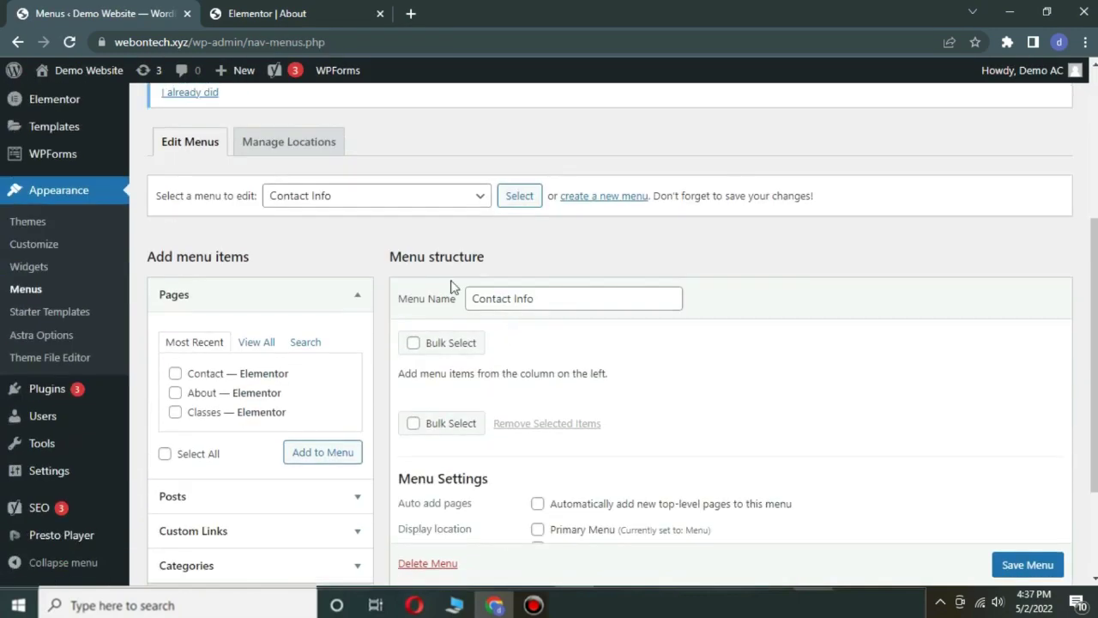
{"action": "scroll", "coordinate": [412, 214], "scroll_direction": "down", "scroll_amount": 2}
{"action": "left_click", "coordinate": [215, 224]}
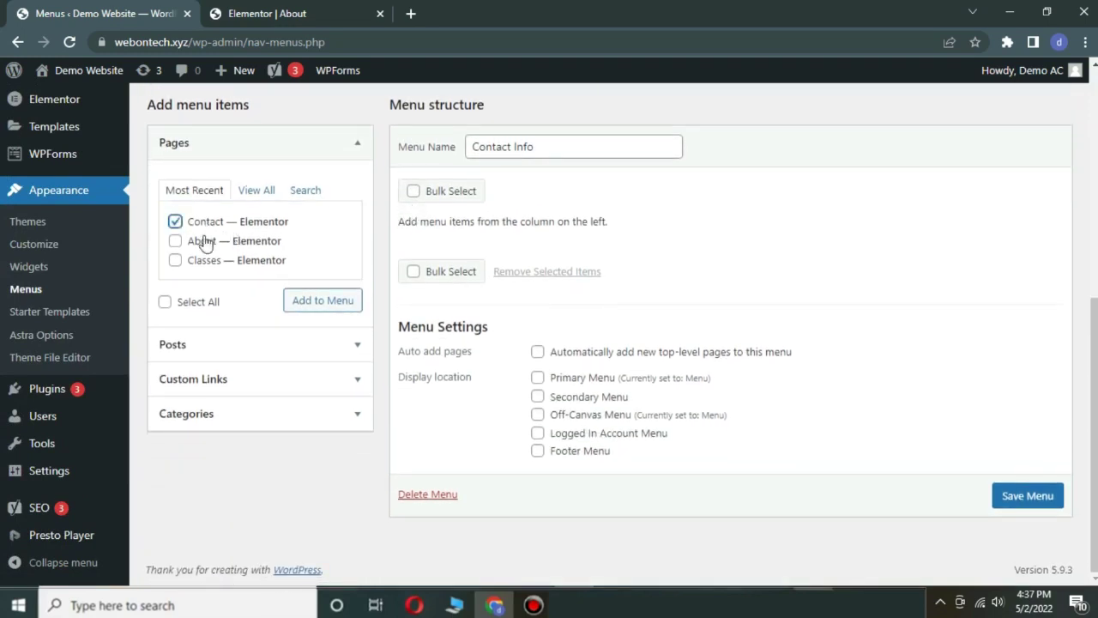
{"action": "left_click", "coordinate": [203, 242]}
{"action": "left_click", "coordinate": [203, 262]}
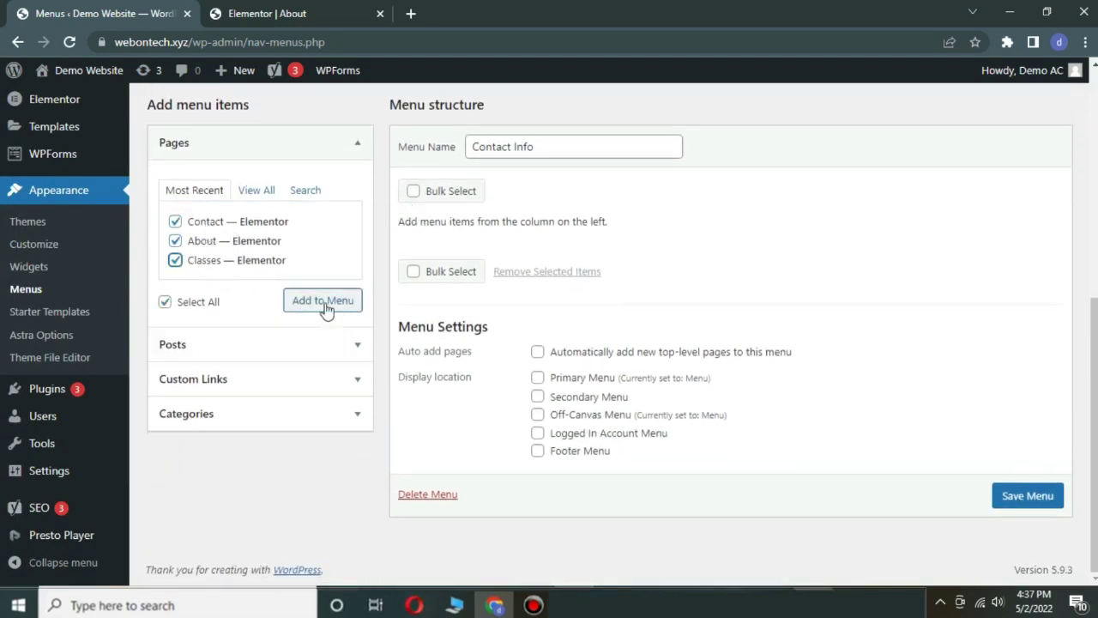
{"action": "left_click", "coordinate": [324, 303]}
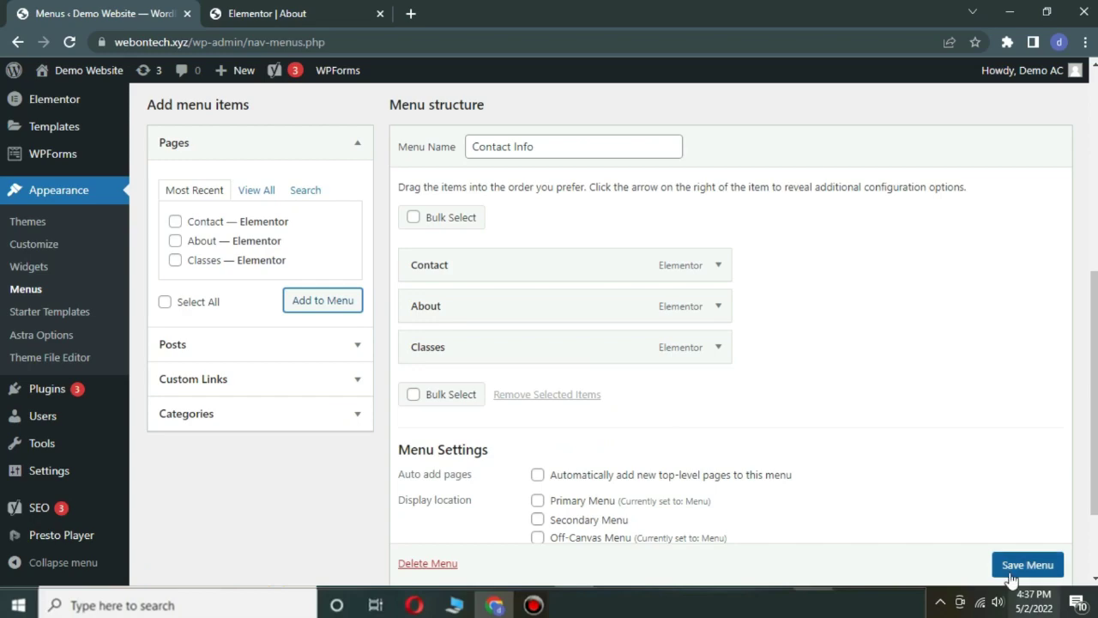
{"action": "left_click", "coordinate": [1011, 575]}
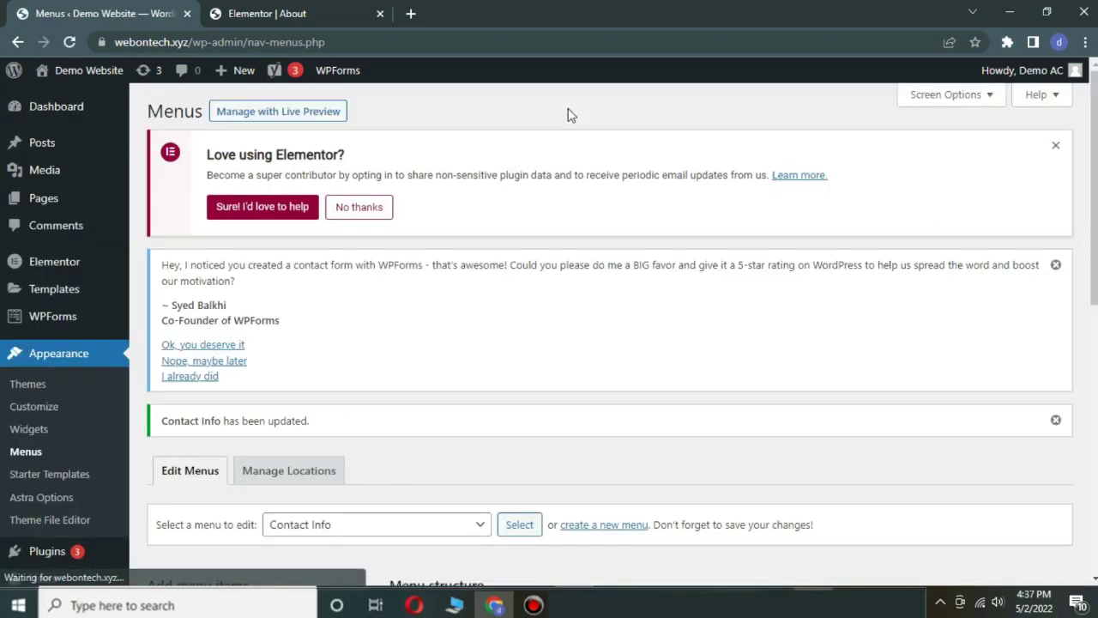
{"action": "scroll", "coordinate": [566, 112], "scroll_direction": "down", "scroll_amount": 6}
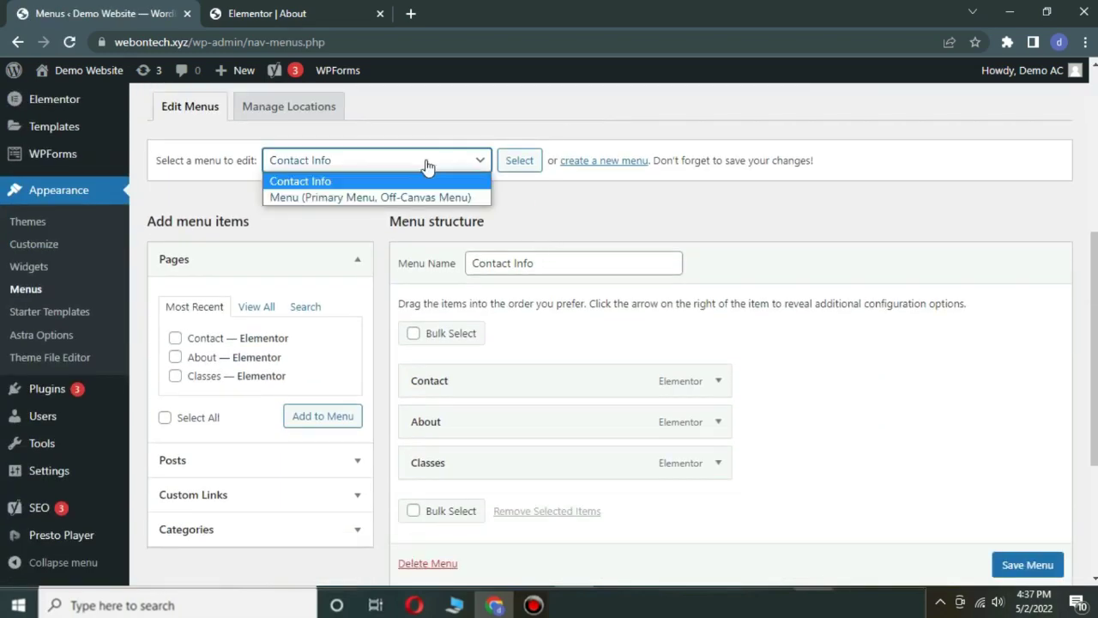
{"action": "scroll", "coordinate": [564, 285], "scroll_direction": "up", "scroll_amount": 5}
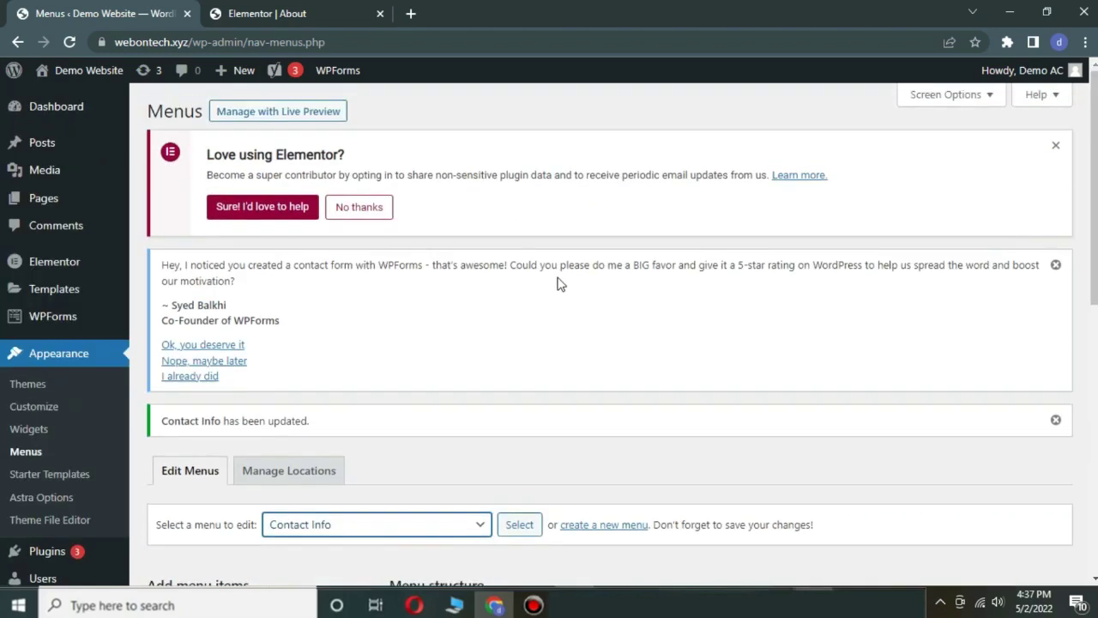
Step: Switch to the Elementor About browser tab and load the site's home page at webontech.xyz
{"action": "left_click", "coordinate": [264, 10]}
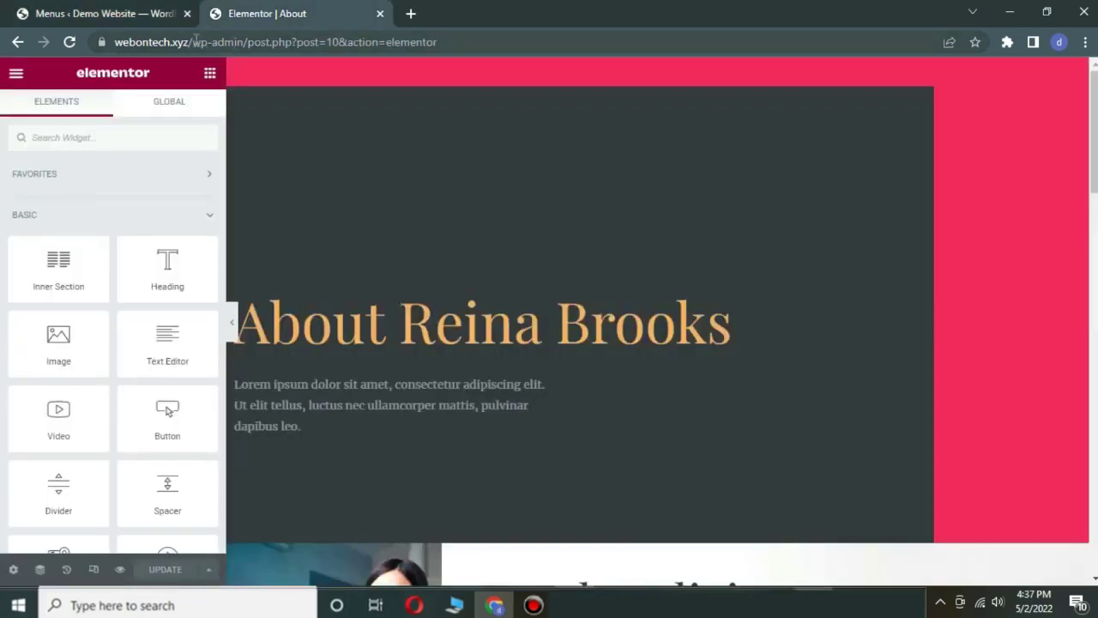
{"action": "left_click_drag", "start_coordinate": [196, 41], "coordinate": [460, 85]}
{"action": "key", "text": "BackSpace"}
{"action": "key", "text": "Return"}
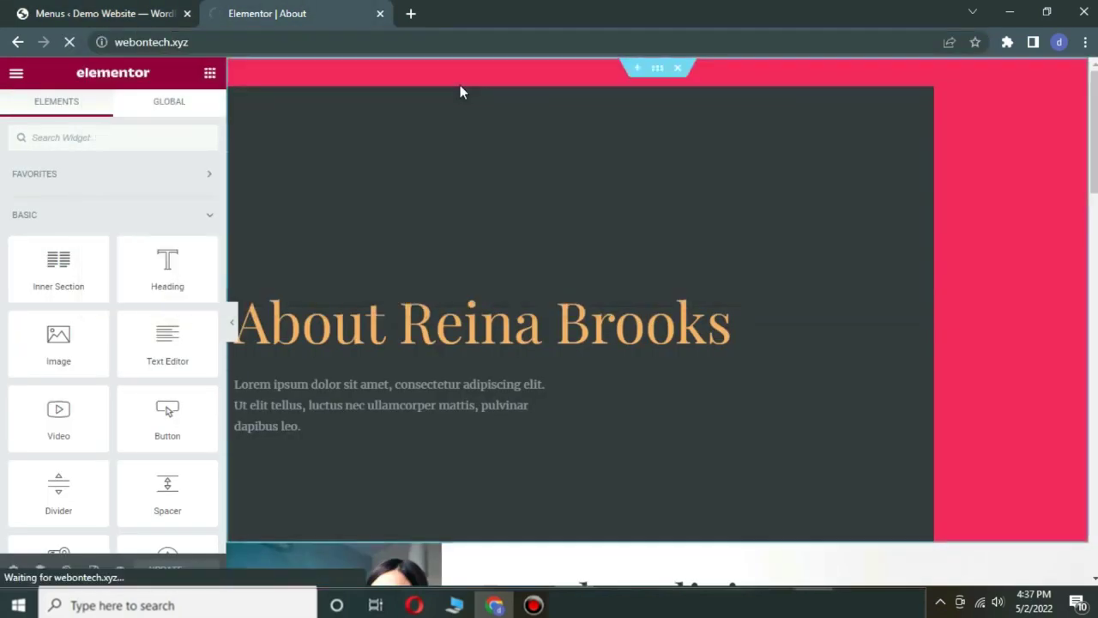
Step: Review the finished home page from the header and hero section through the courses and testimonials to the footer
{"action": "scroll", "coordinate": [429, 182], "scroll_direction": "down", "scroll_amount": 5}
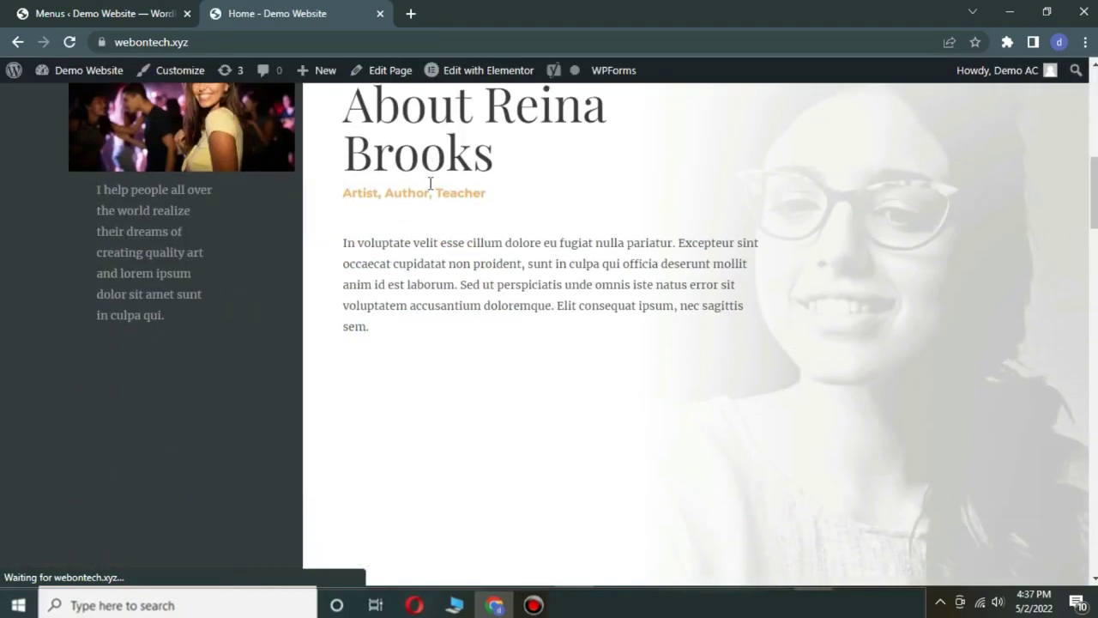
{"action": "scroll", "coordinate": [429, 182], "scroll_direction": "down", "scroll_amount": 15}
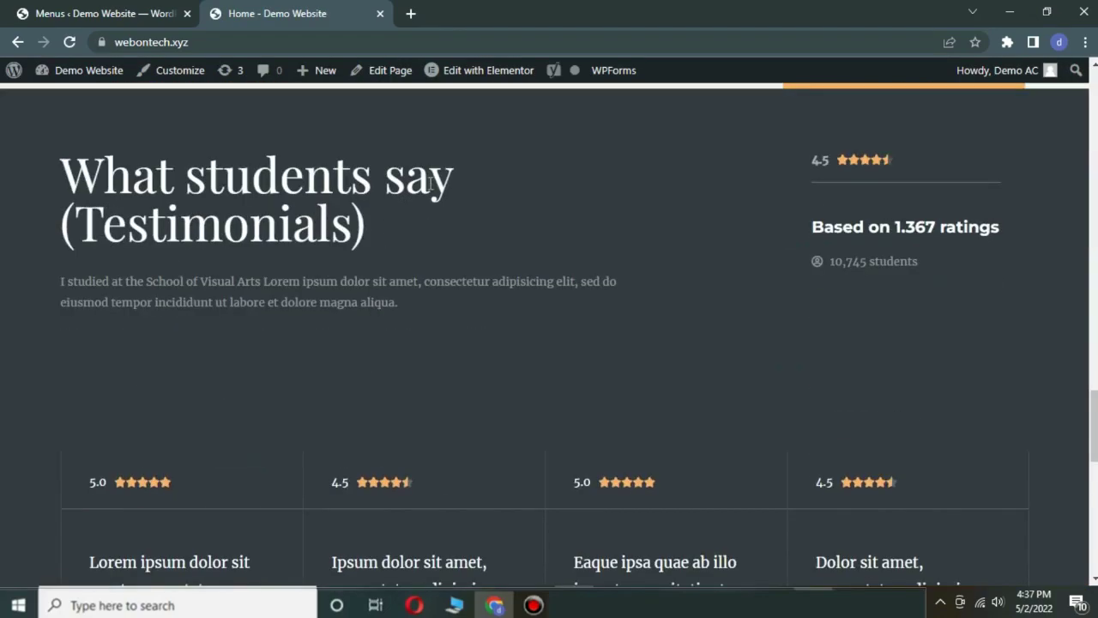
{"action": "scroll", "coordinate": [429, 183], "scroll_direction": "up", "scroll_amount": 20}
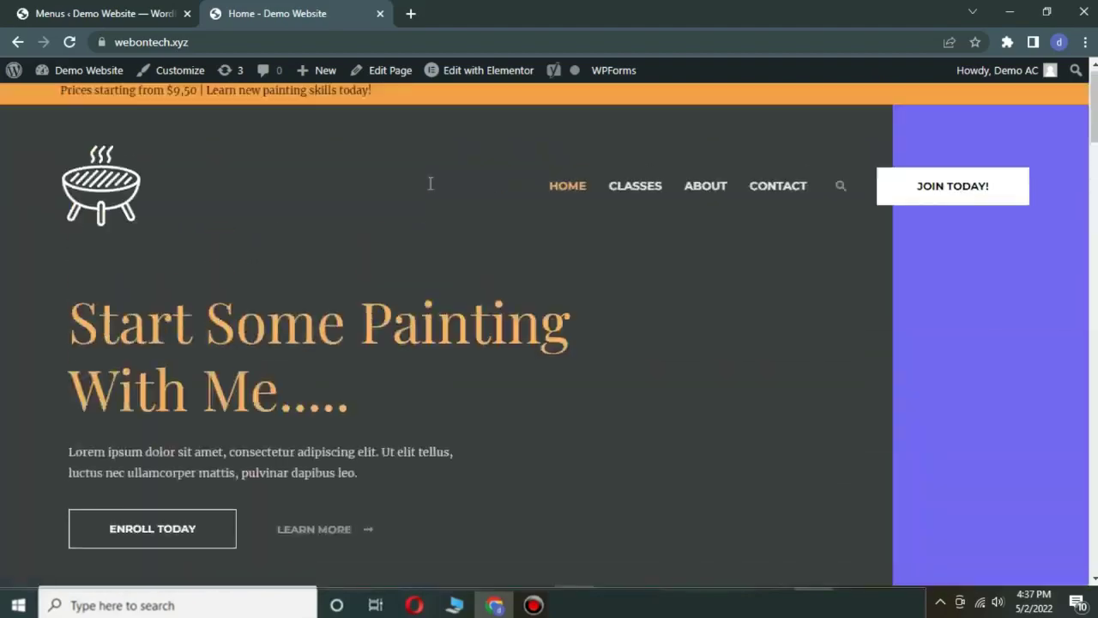
{"action": "scroll", "coordinate": [431, 183], "scroll_direction": "down", "scroll_amount": 20}
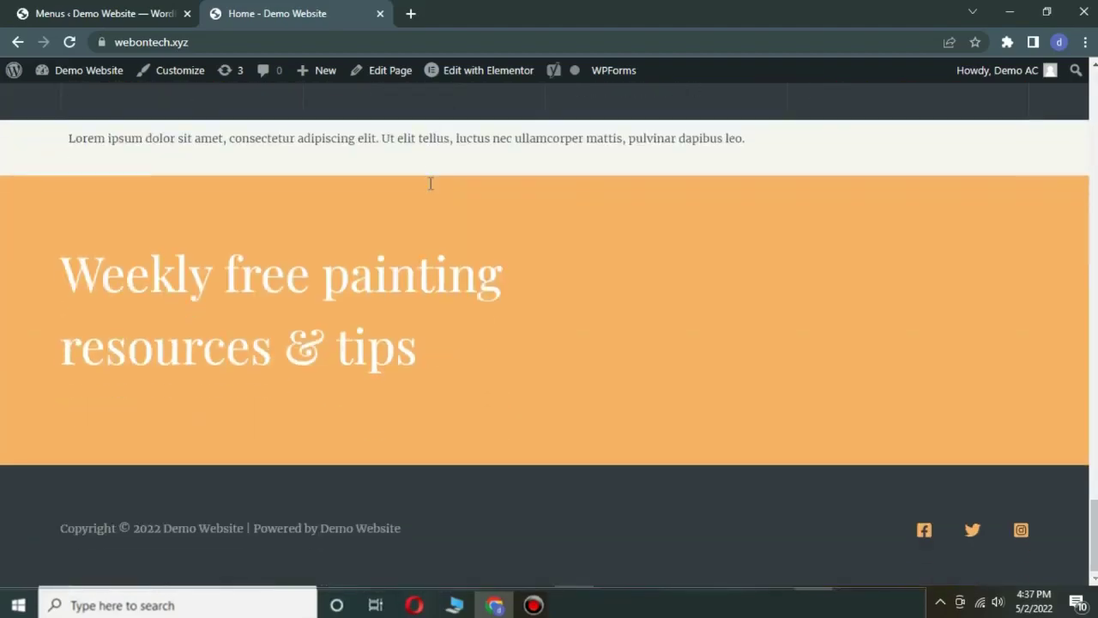
{"action": "scroll", "coordinate": [430, 183], "scroll_direction": "up", "scroll_amount": 5}
{"action": "scroll", "coordinate": [430, 183], "scroll_direction": "up", "scroll_amount": 20}
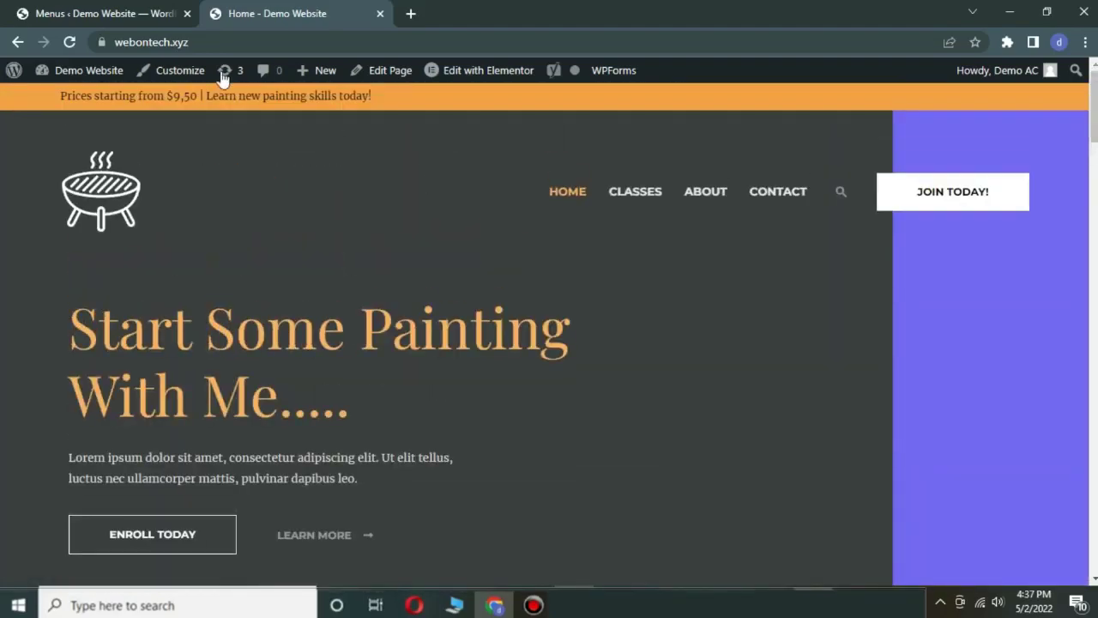
{"action": "scroll", "coordinate": [661, 568], "scroll_direction": "down", "scroll_amount": 10}
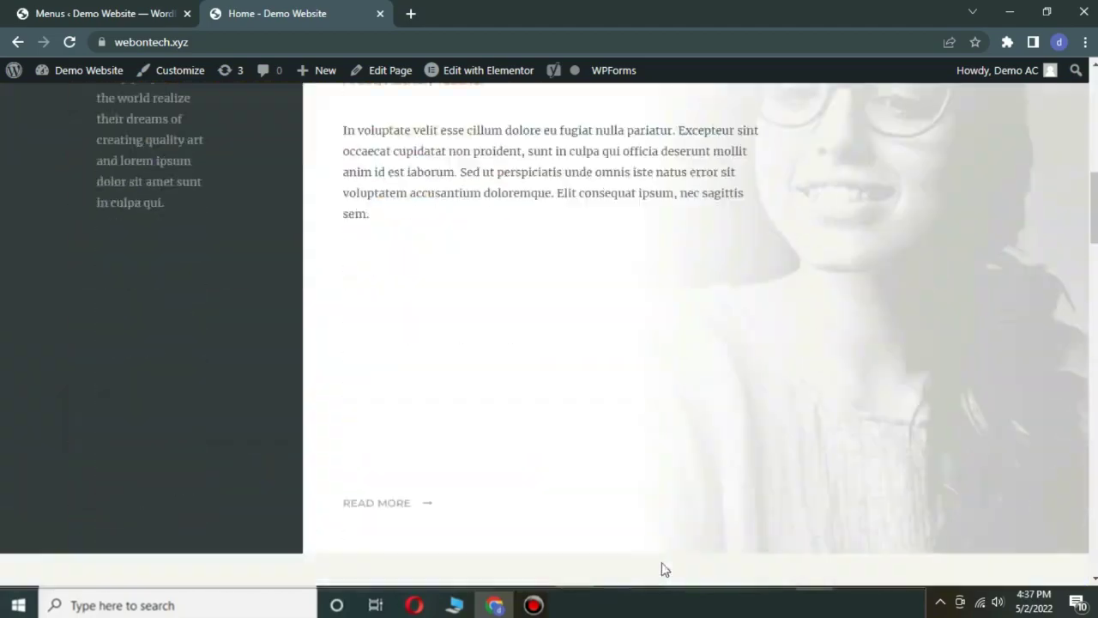
{"action": "scroll", "coordinate": [662, 566], "scroll_direction": "down", "scroll_amount": 10}
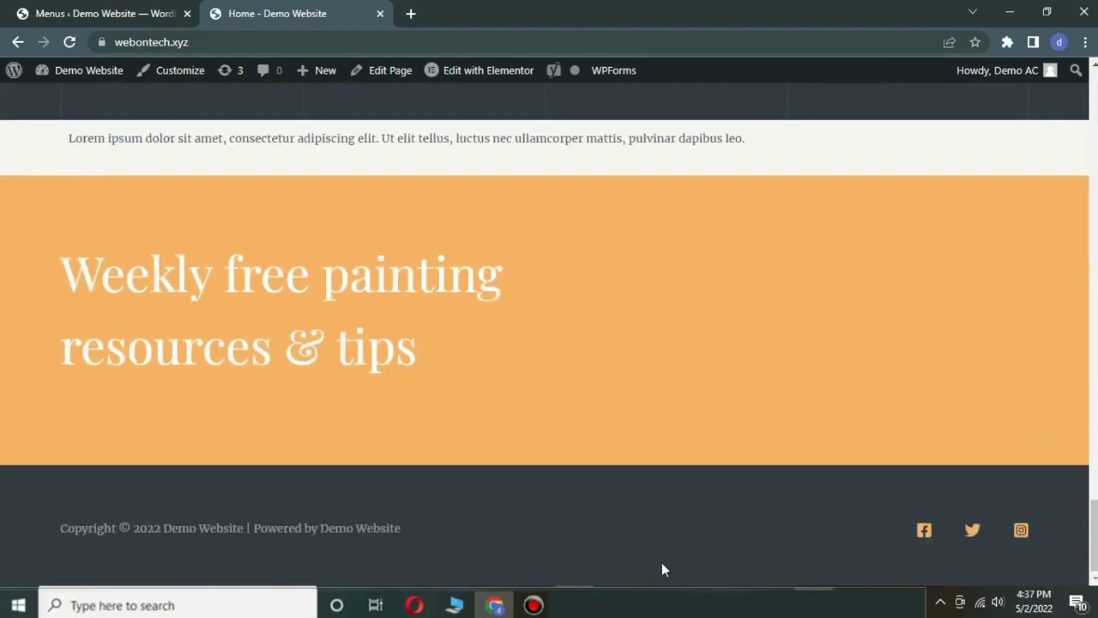
{"action": "scroll", "coordinate": [661, 566], "scroll_direction": "up", "scroll_amount": 12}
{"action": "scroll", "coordinate": [662, 567], "scroll_direction": "up", "scroll_amount": 10}
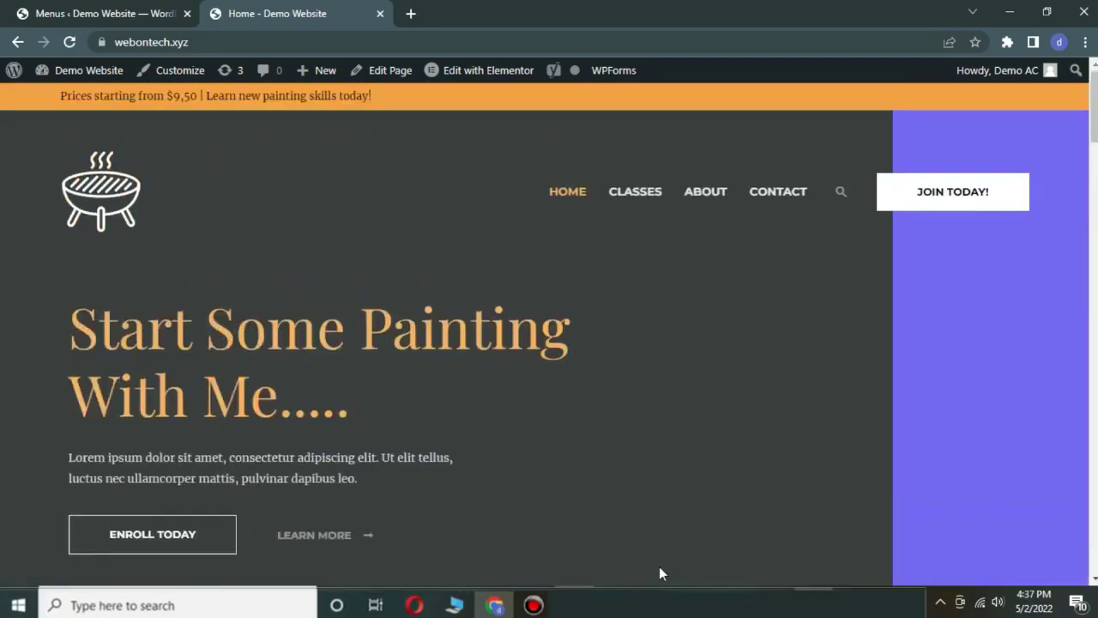
{"action": "scroll", "coordinate": [430, 183], "scroll_direction": "down", "scroll_amount": 20}
{"action": "scroll", "coordinate": [430, 182], "scroll_direction": "up", "scroll_amount": 20}
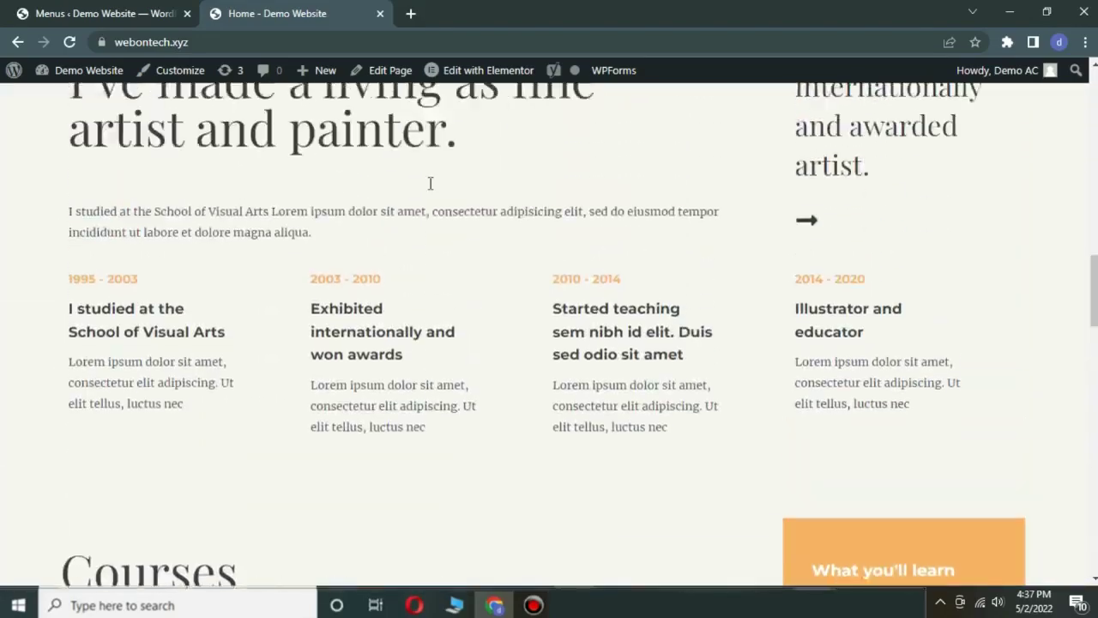